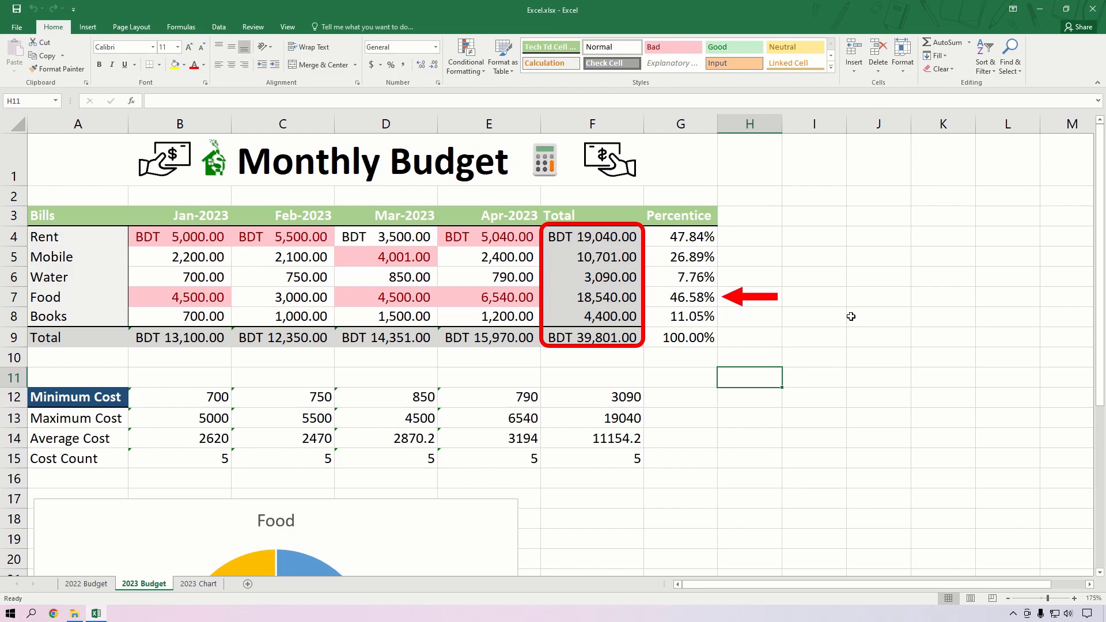
Open the print preview of the 2023 Budget sheet and examine how its content is split across the pages.
key(ctrl+p)
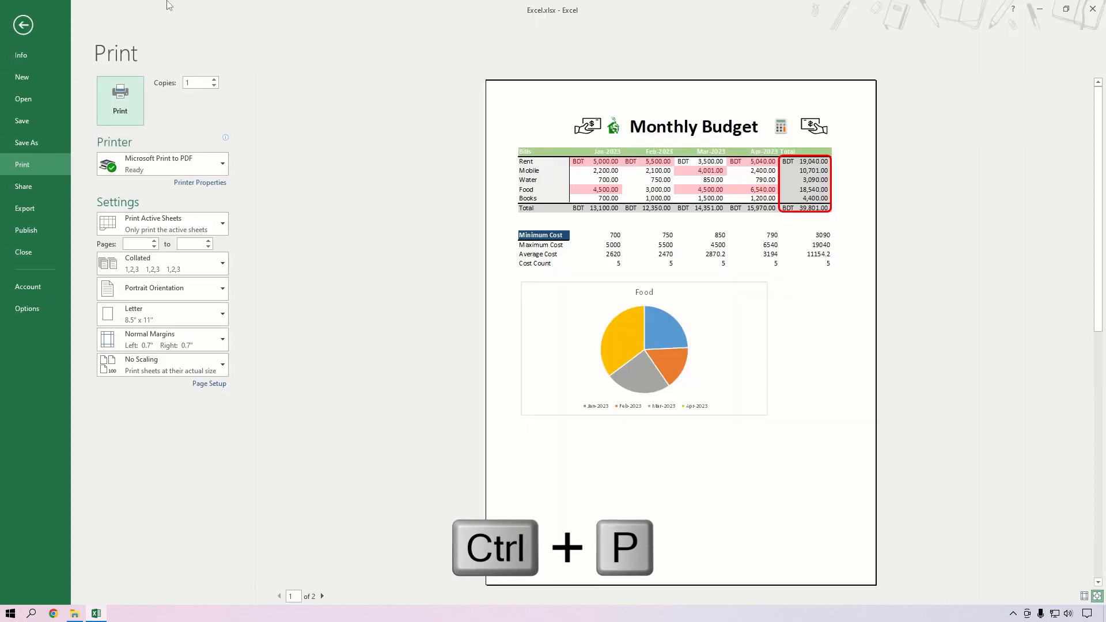
click(24, 26)
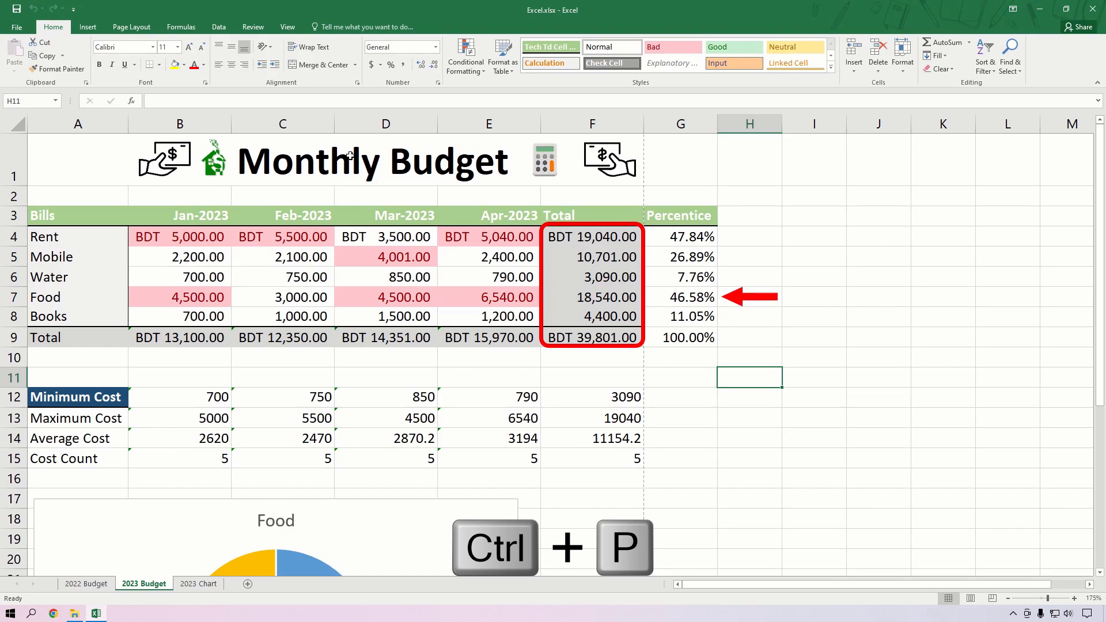
click(17, 27)
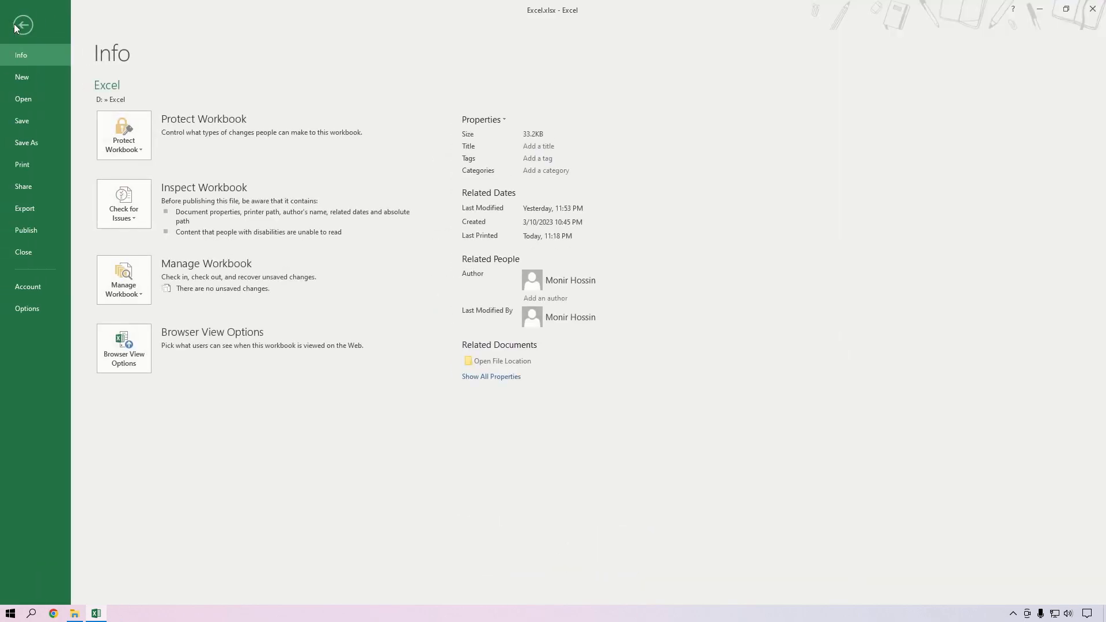
click(33, 165)
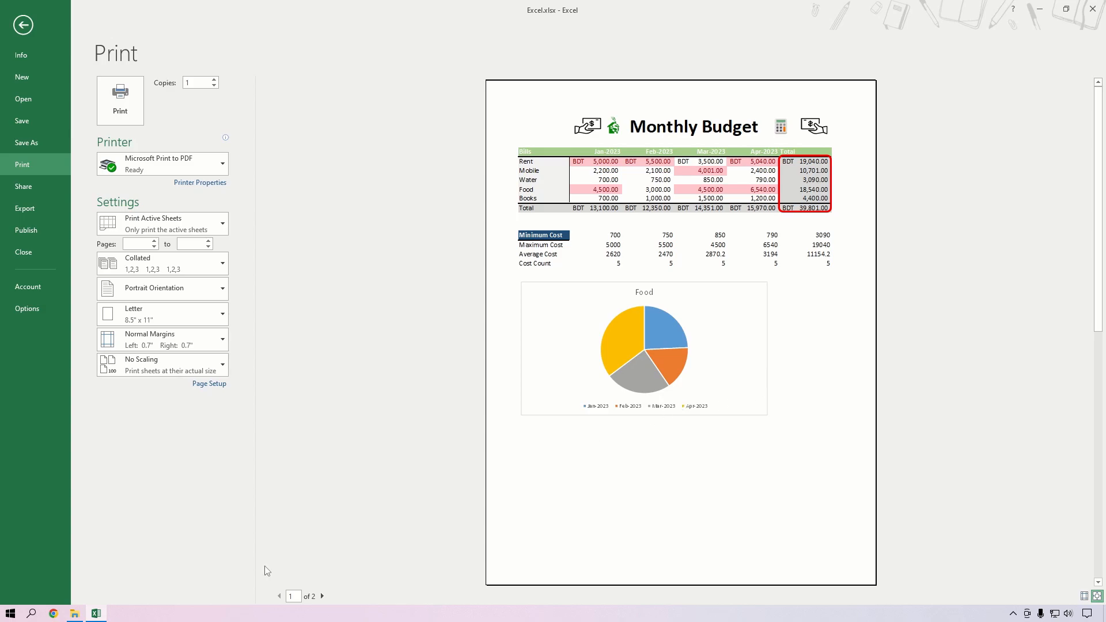
click(322, 597)
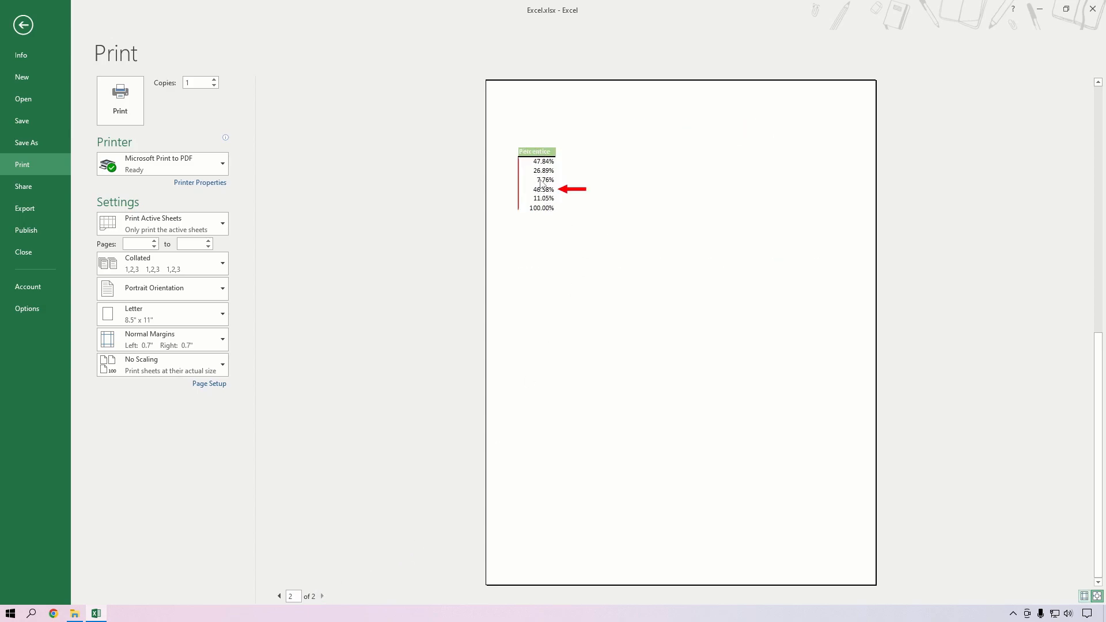
click(279, 596)
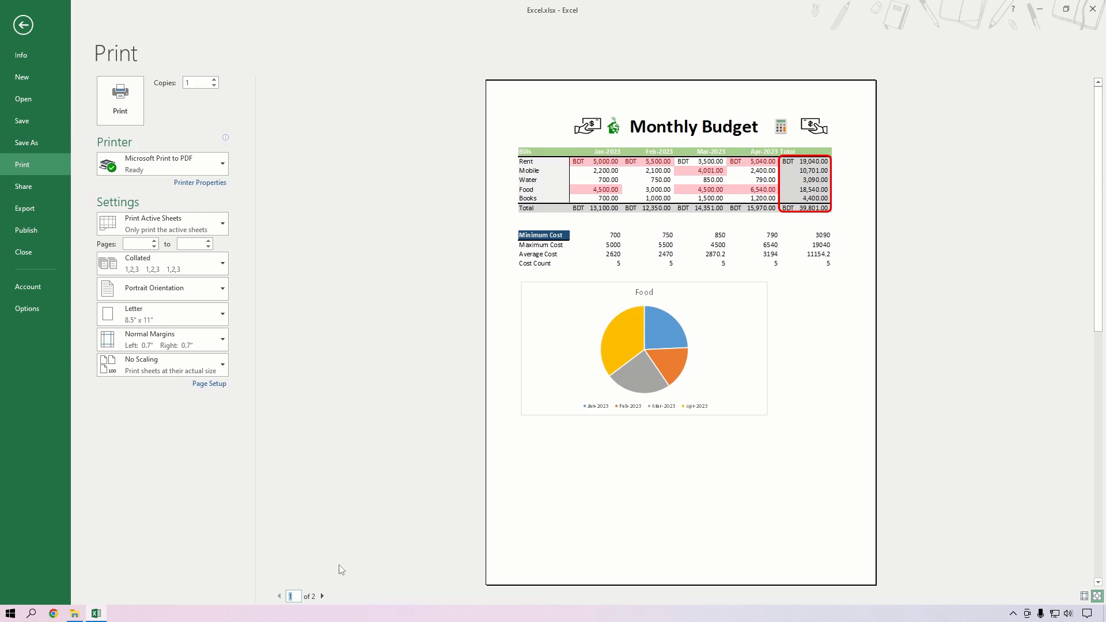
click(322, 596)
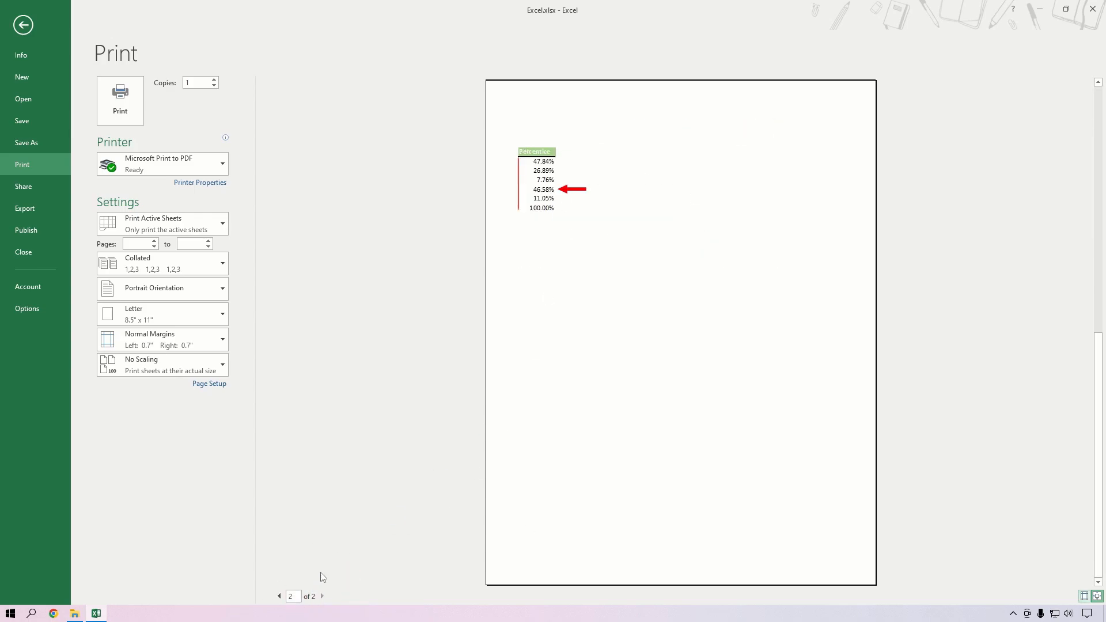
click(280, 596)
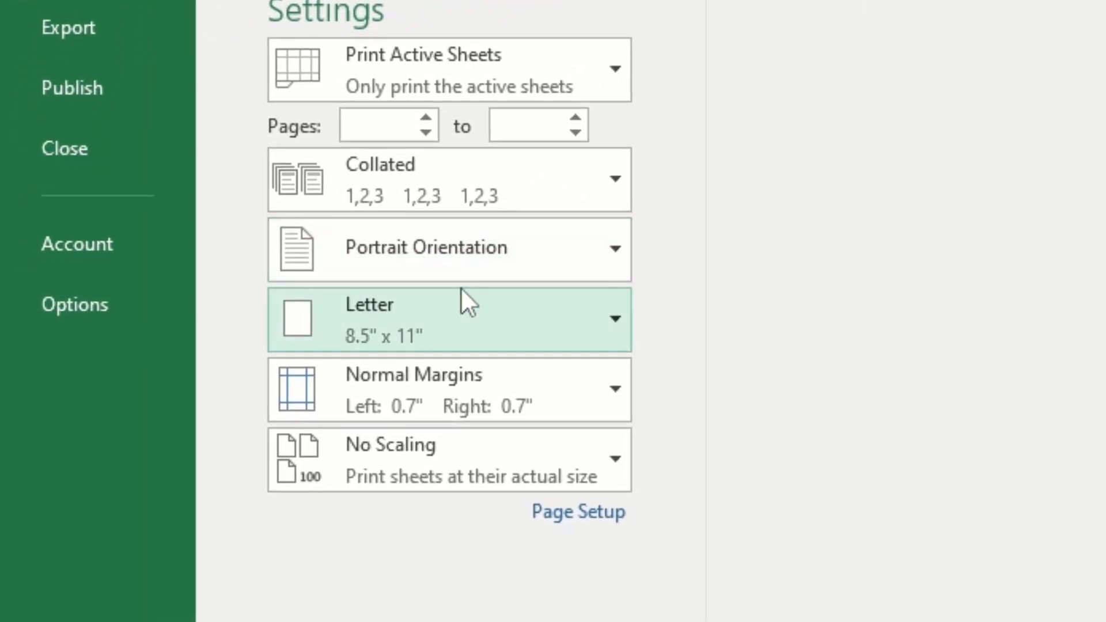
Set the print orientation of the 2023 Budget sheet to Landscape.
click(568, 260)
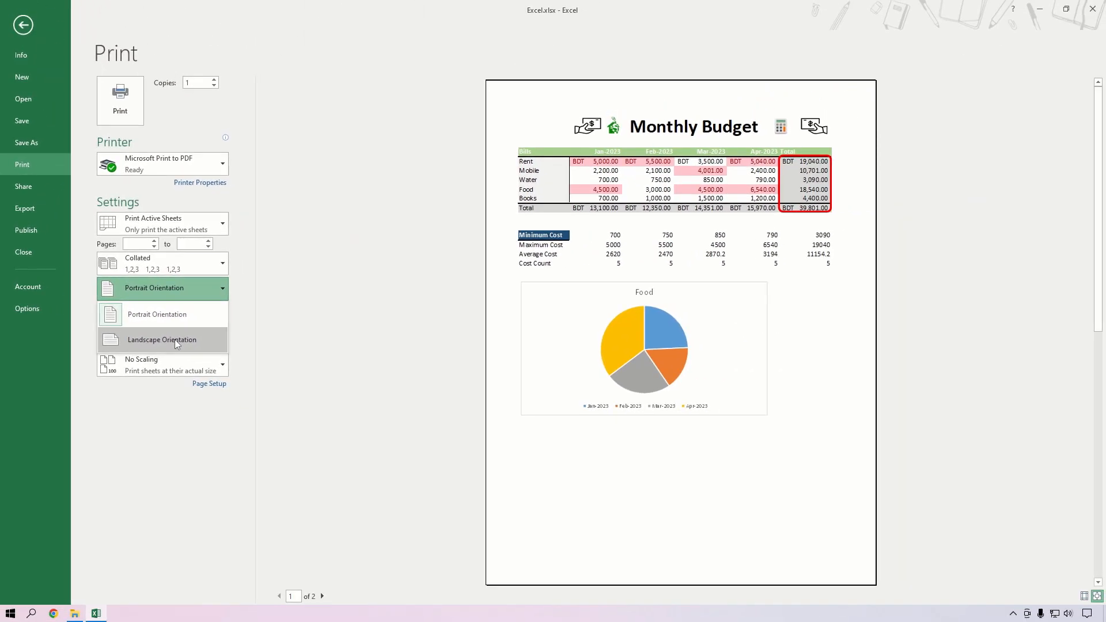
click(483, 390)
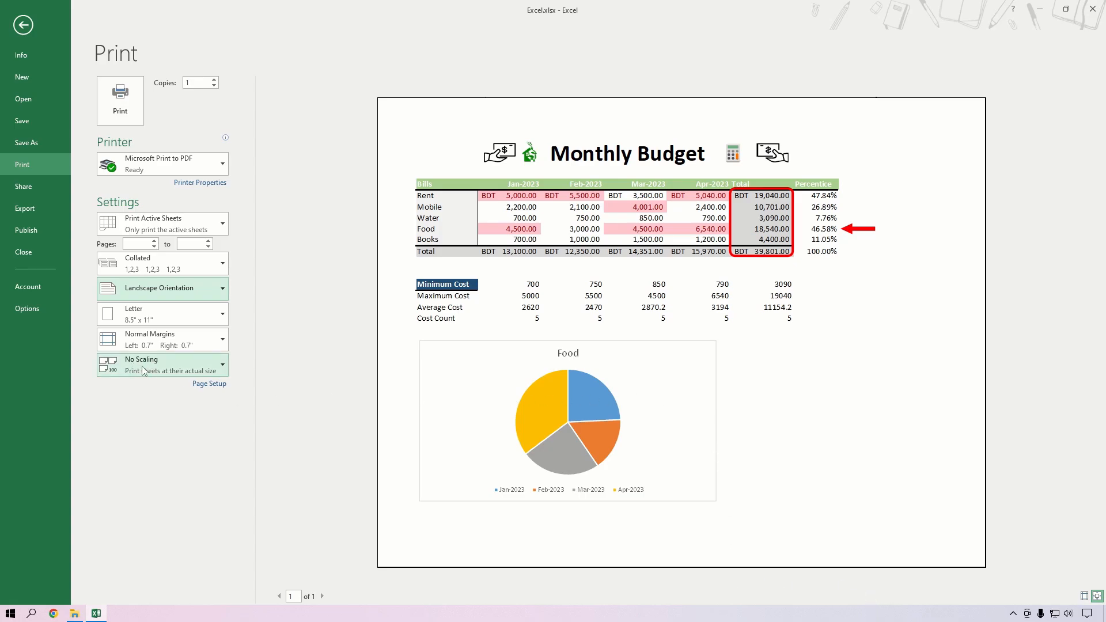
Try the scaling presets Fit Sheet on One Page, Fit All Columns on One Page and Fit All Rows on One Page.
click(161, 367)
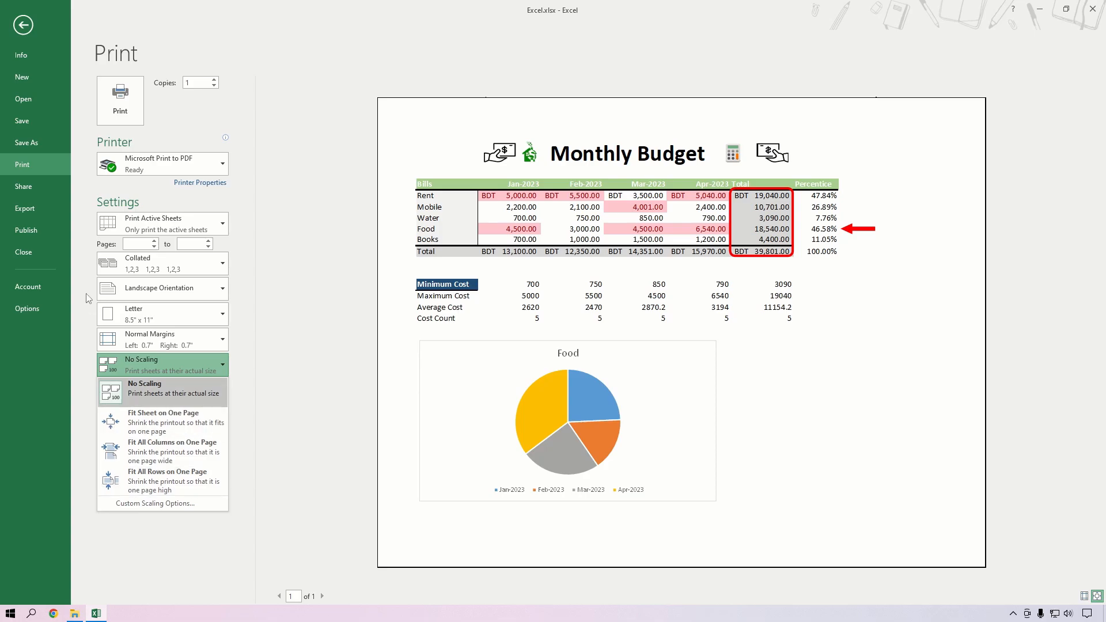
click(168, 423)
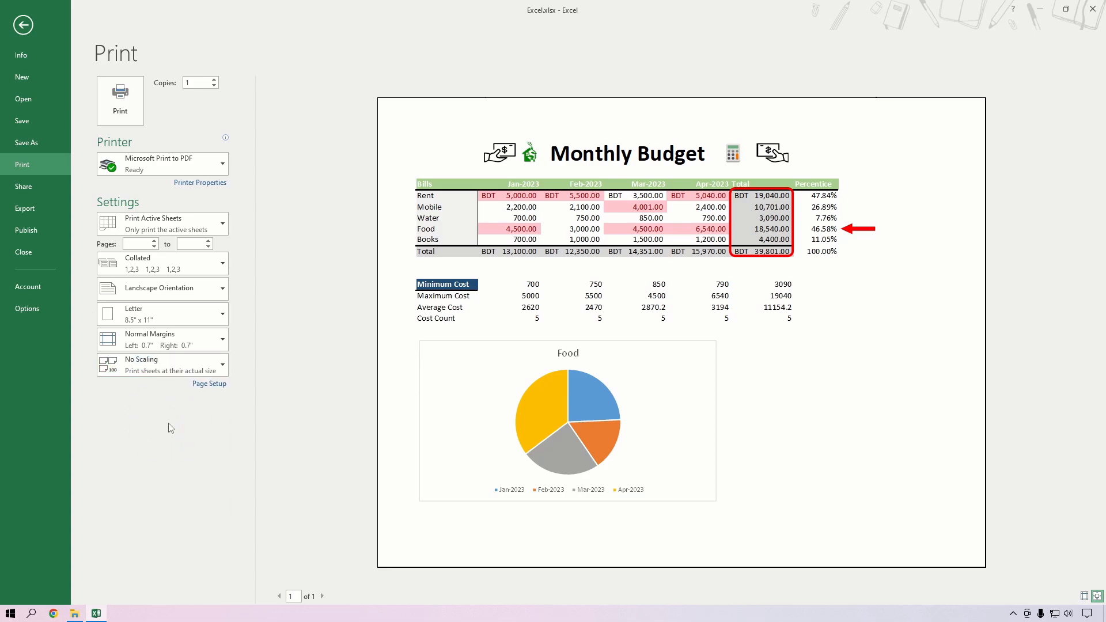
click(167, 365)
click(161, 442)
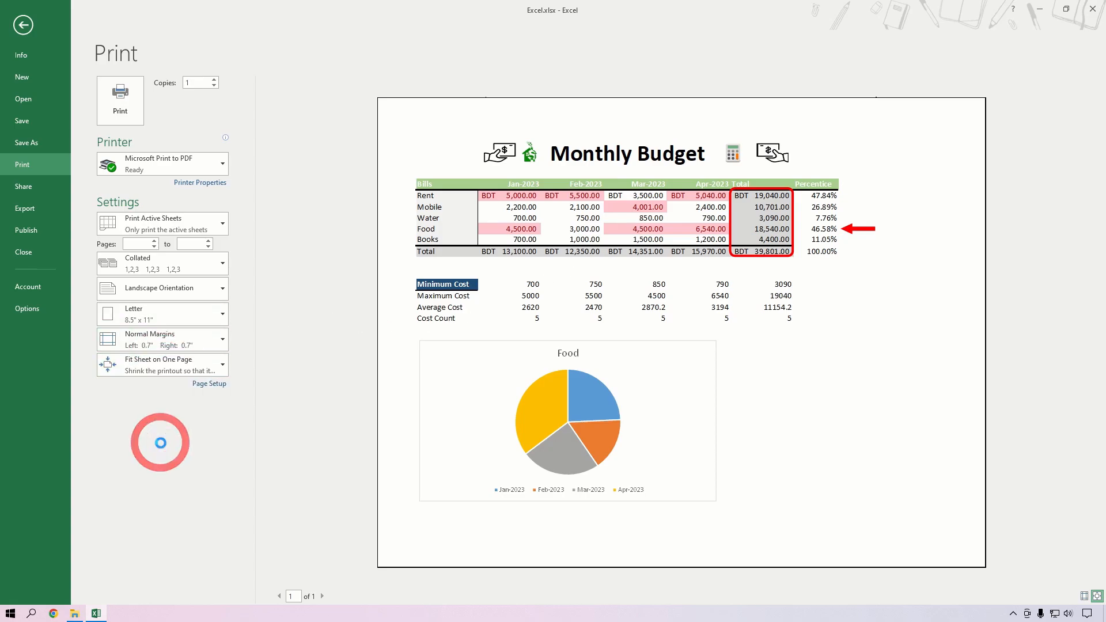
click(157, 365)
click(149, 475)
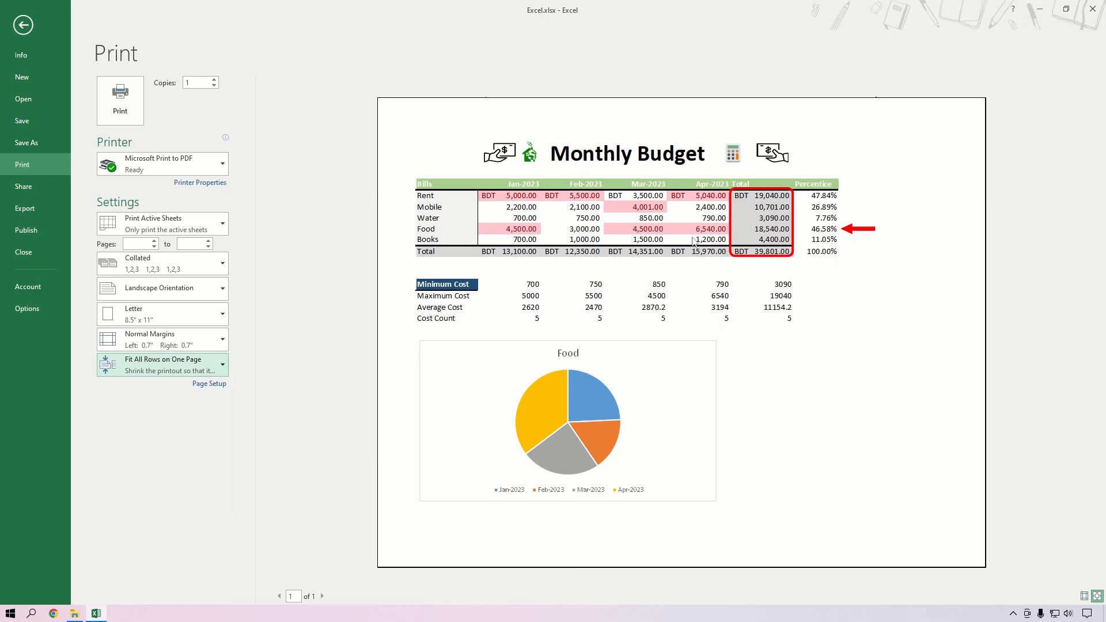
Set a custom print scaling of 130% of normal size and check every page in the preview.
click(145, 371)
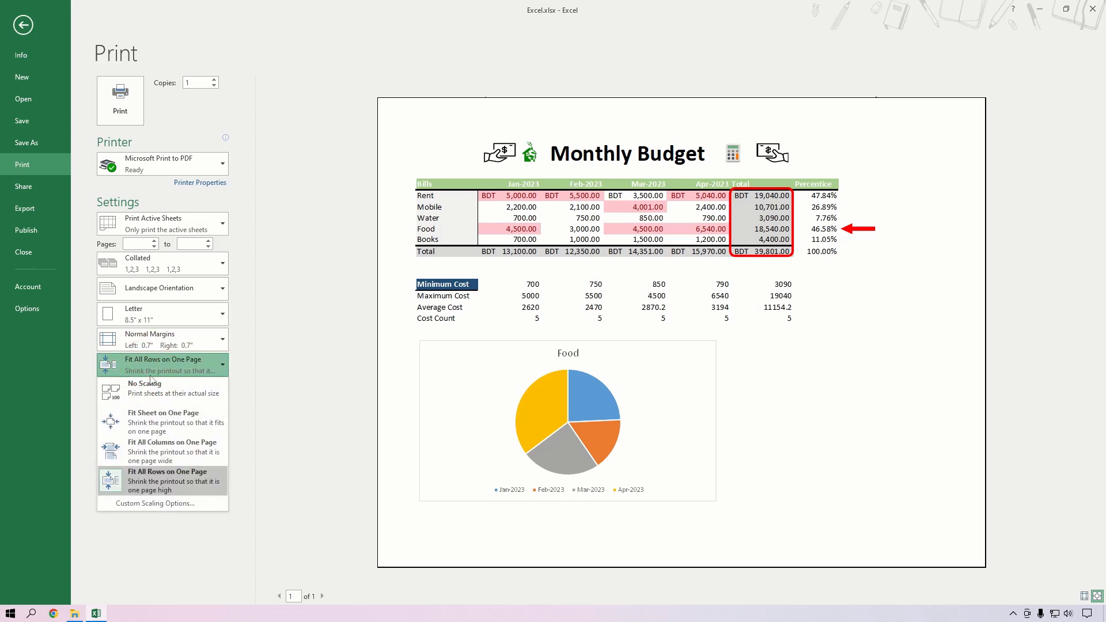
click(148, 505)
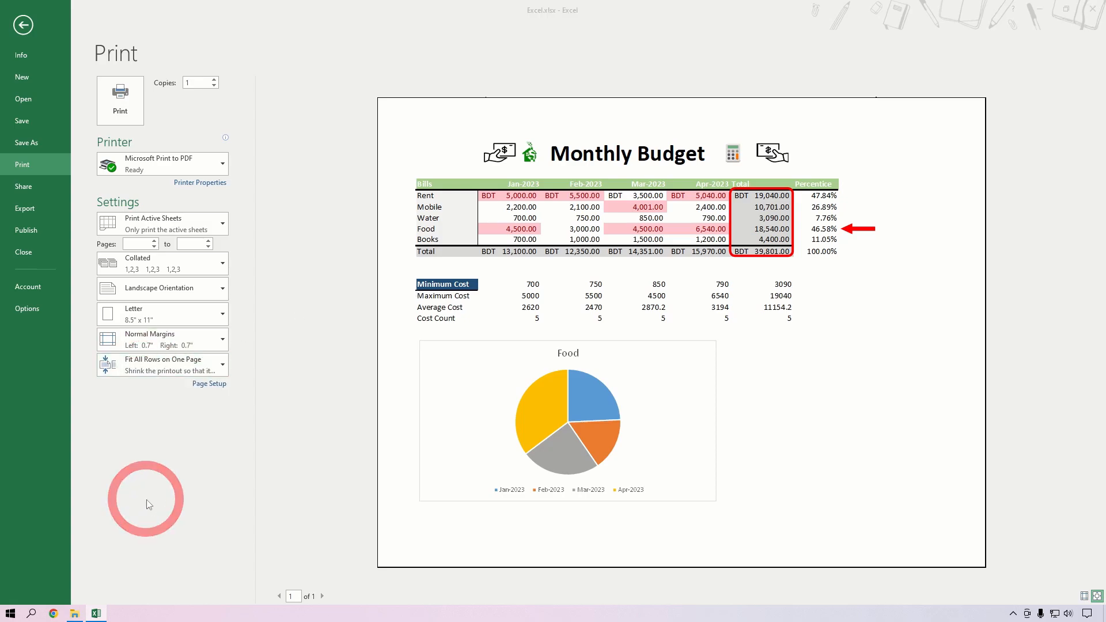
drag(418, 93, 920, 79)
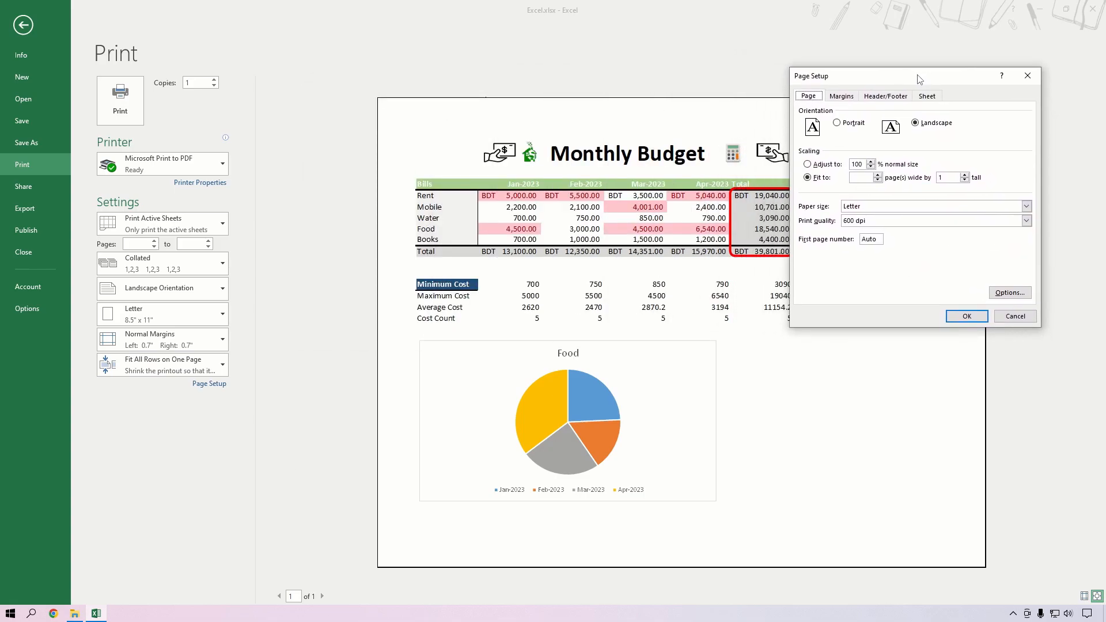
click(808, 164)
click(968, 317)
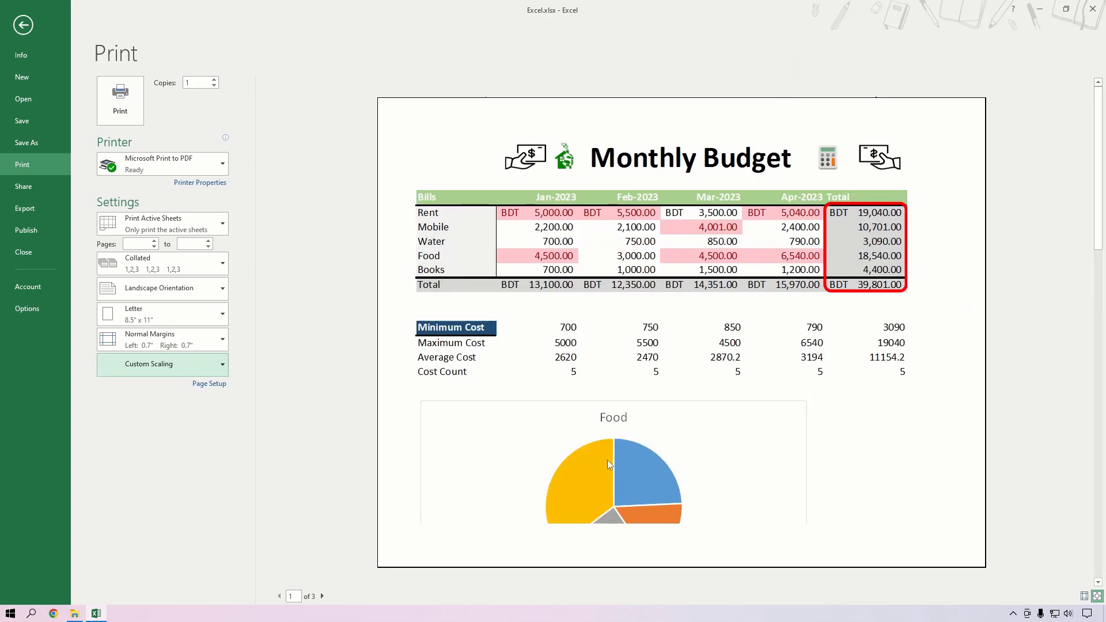
click(323, 597)
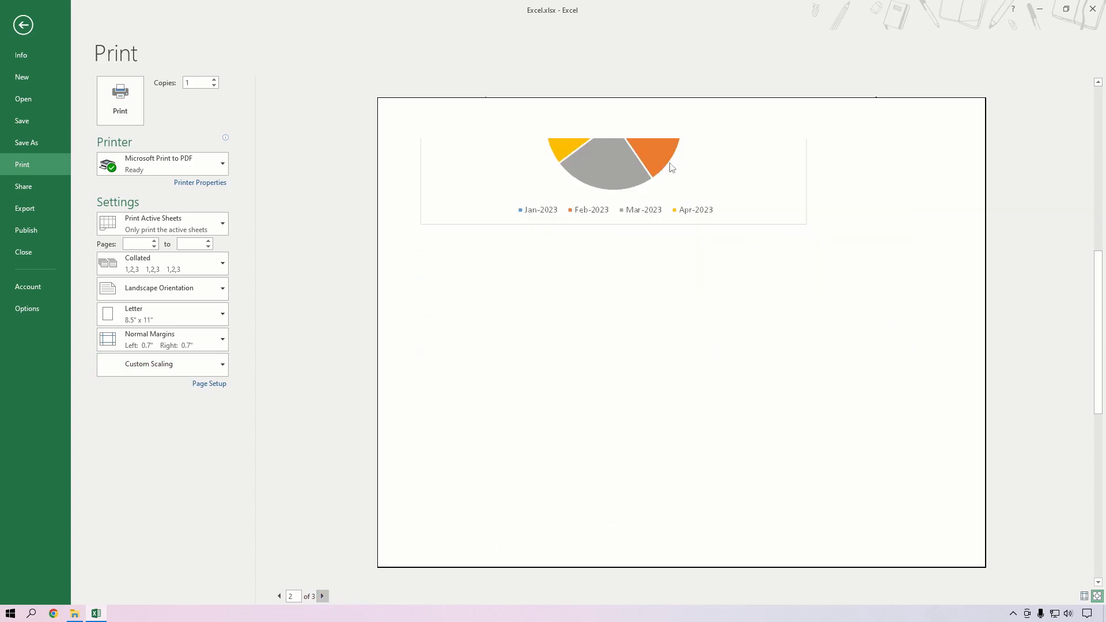
click(323, 596)
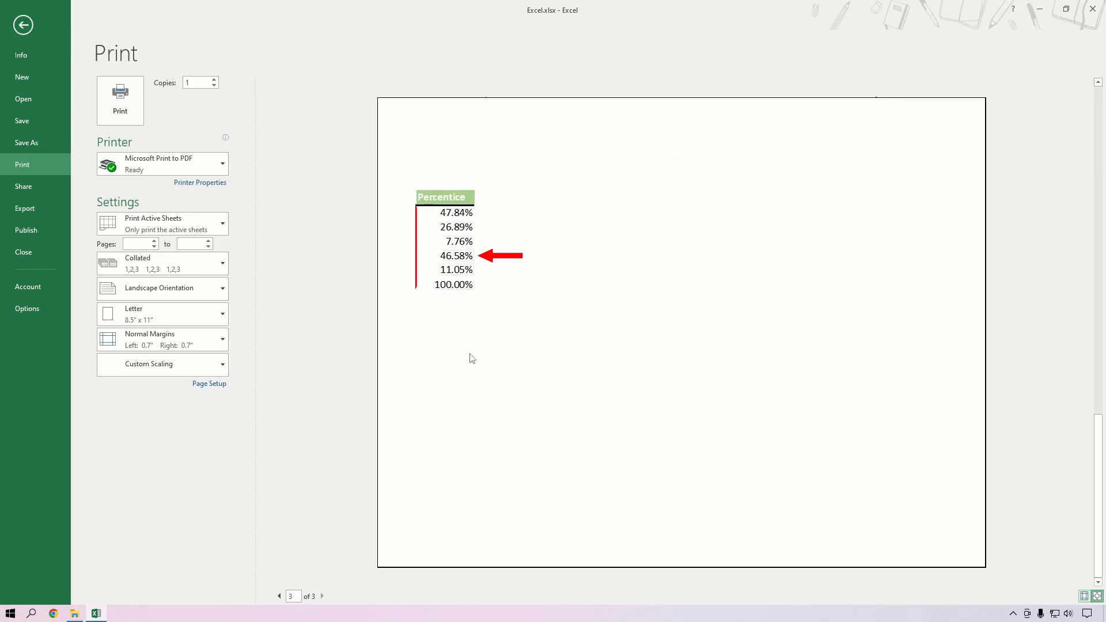
click(280, 596)
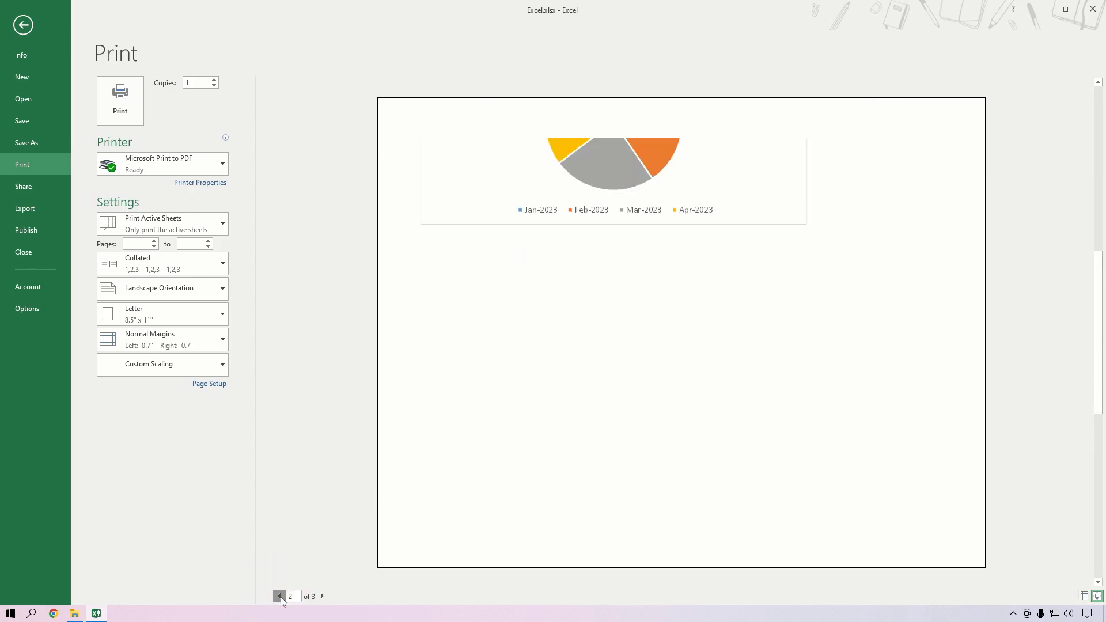
click(280, 597)
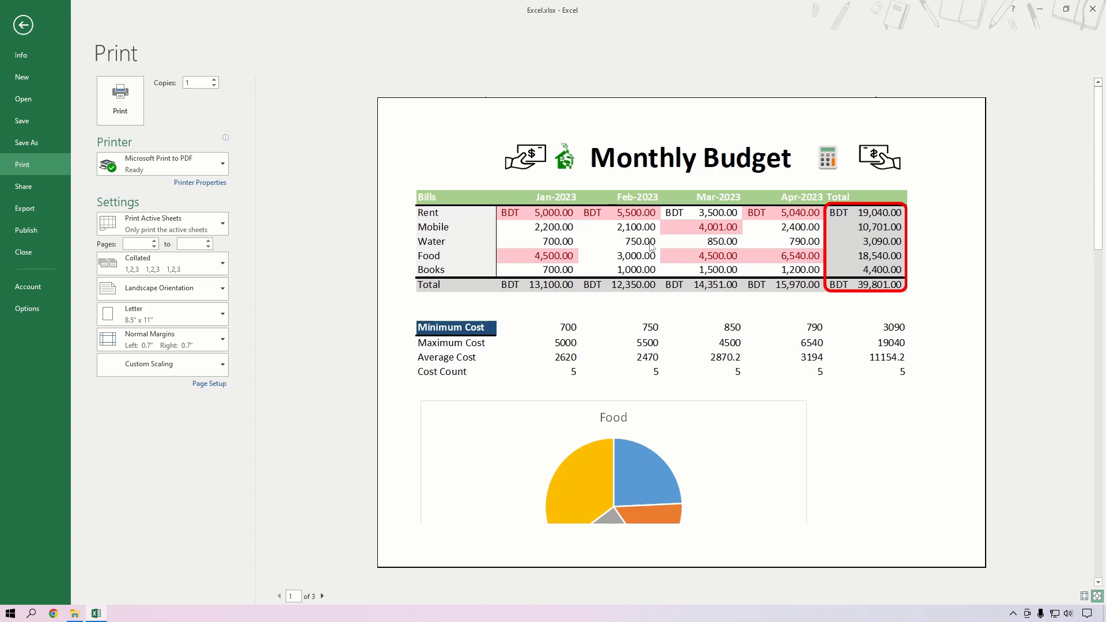
click(133, 92)
Apply the Narrow margins preset to the printout and check every page in the preview.
click(164, 341)
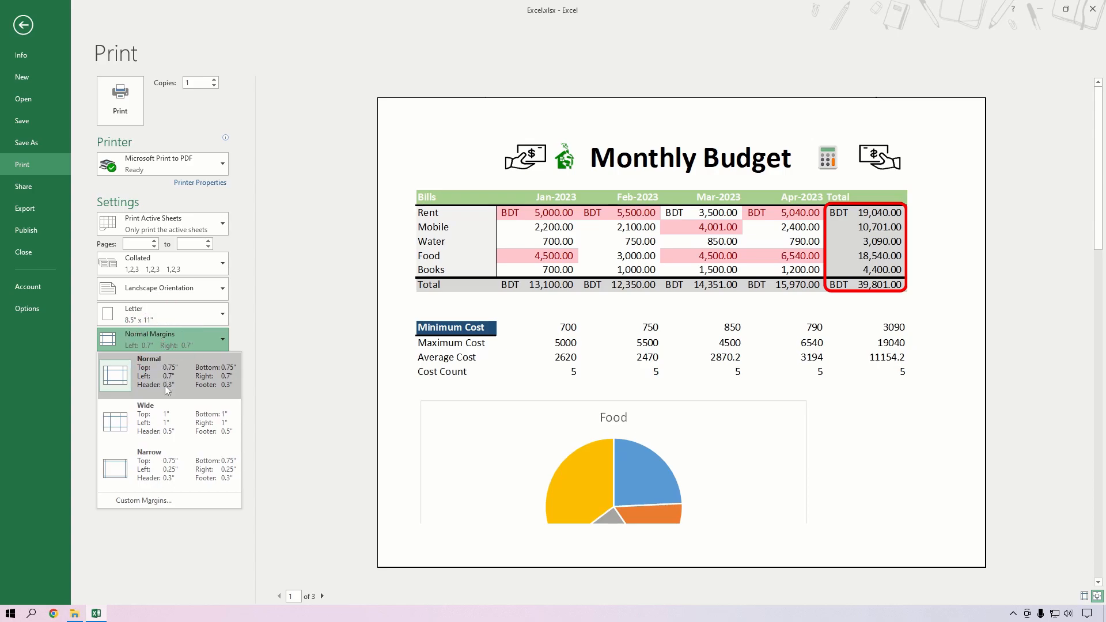
click(181, 456)
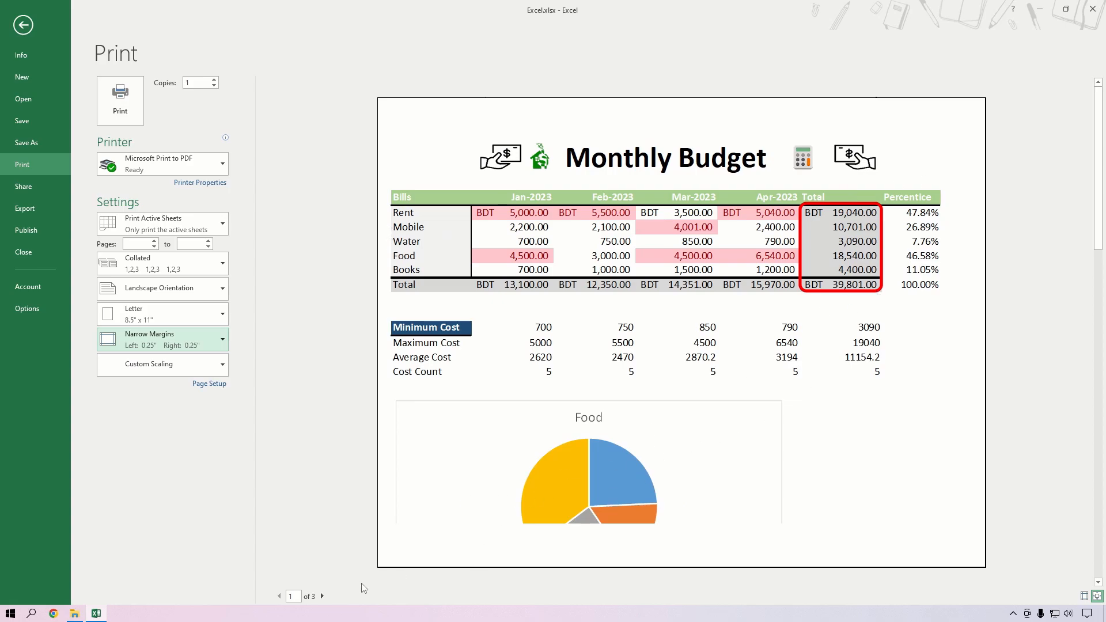
click(321, 596)
click(321, 596)
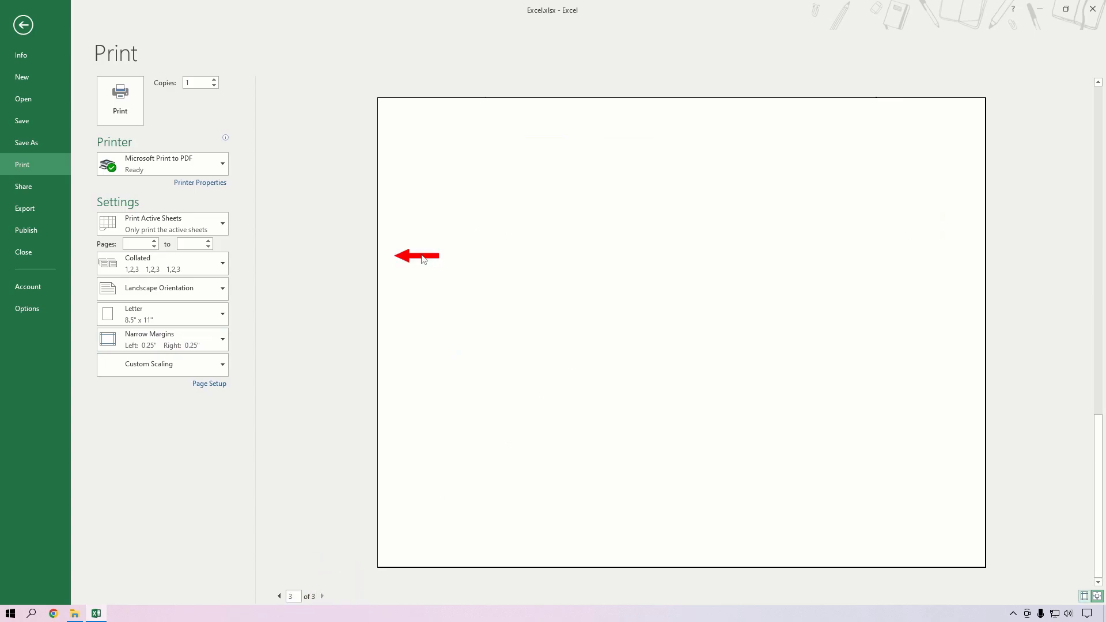
click(280, 597)
click(280, 596)
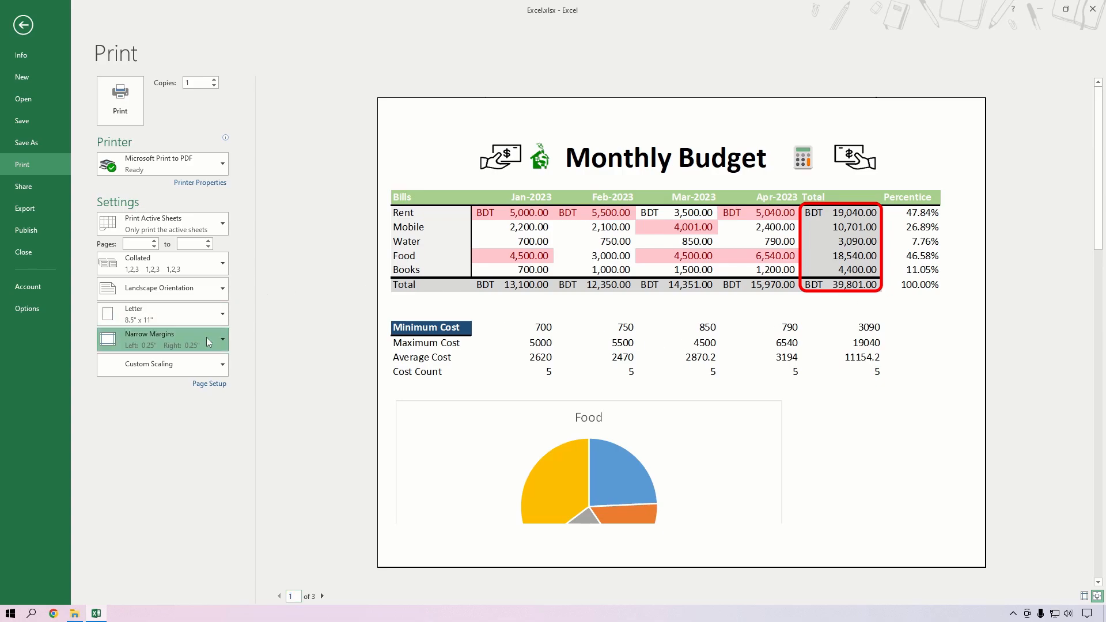
click(161, 339)
click(169, 500)
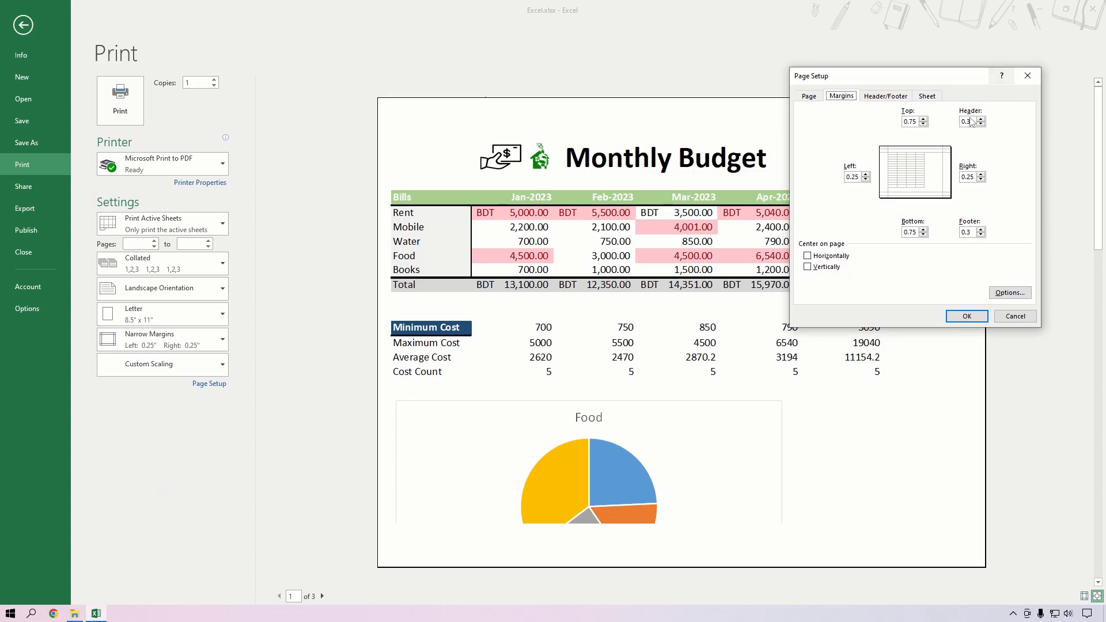
click(809, 96)
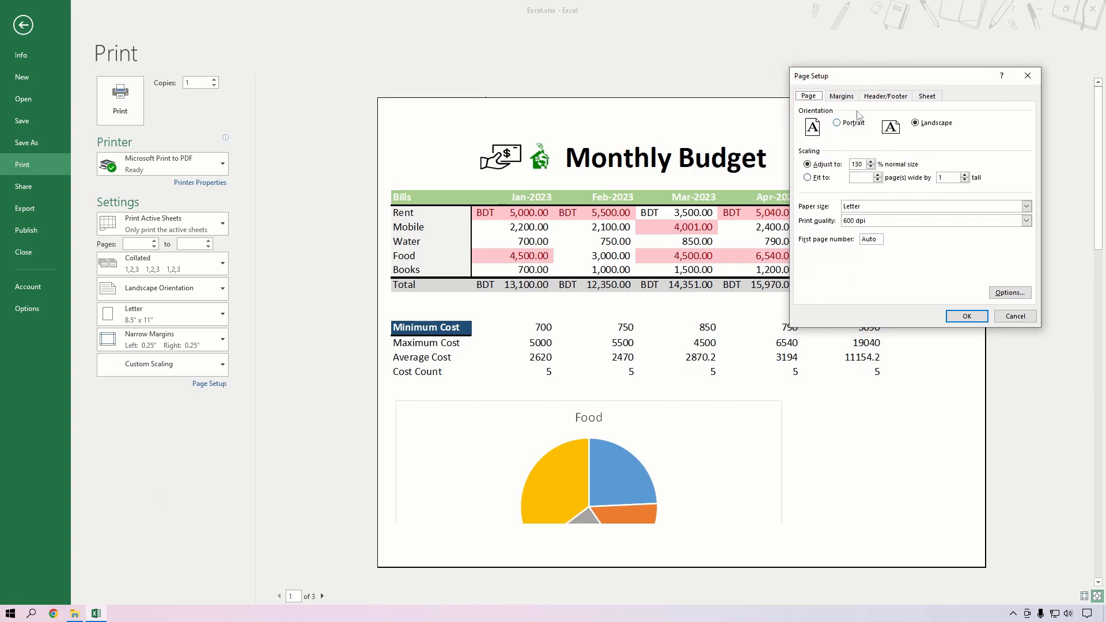
click(843, 96)
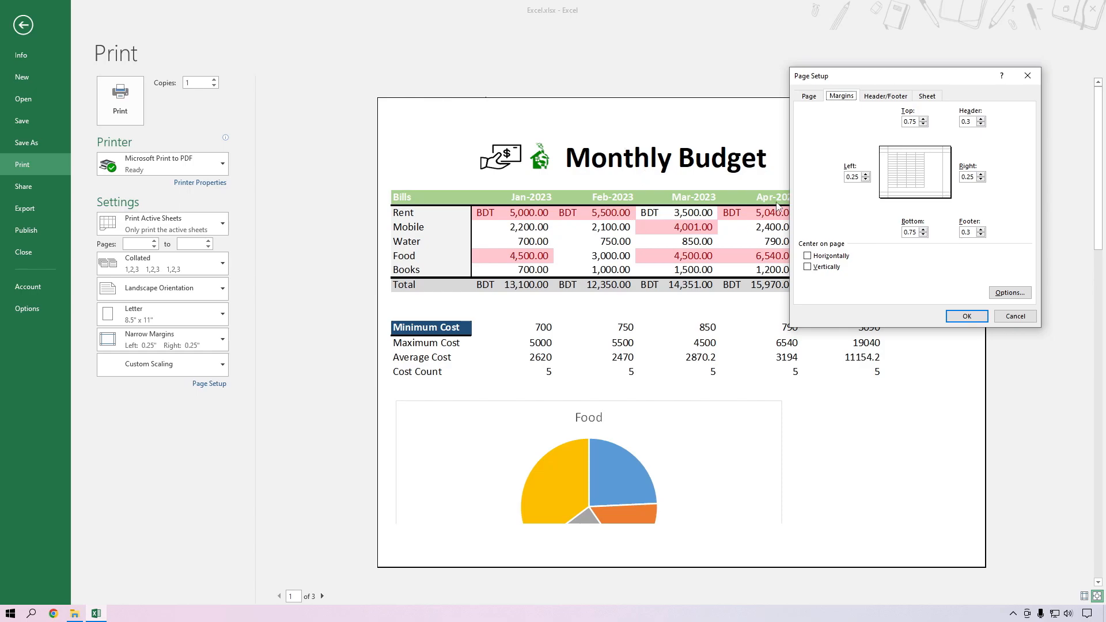
click(981, 180)
click(1032, 320)
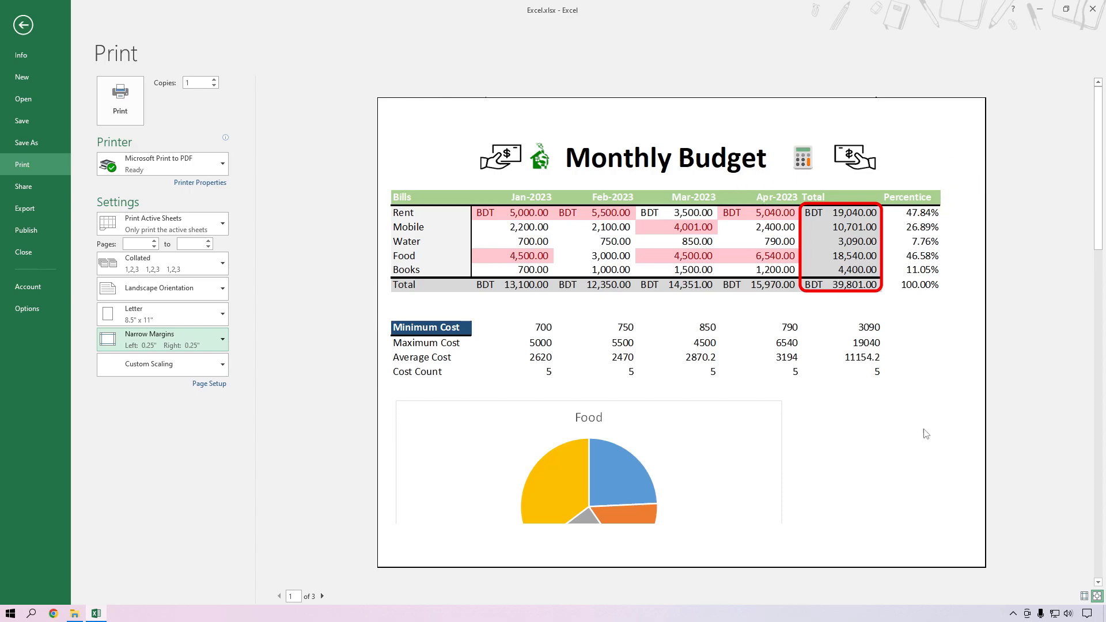
Show the margin guides in the preview, then move the top margin slightly lower and the bottom margin higher on the page.
click(1084, 596)
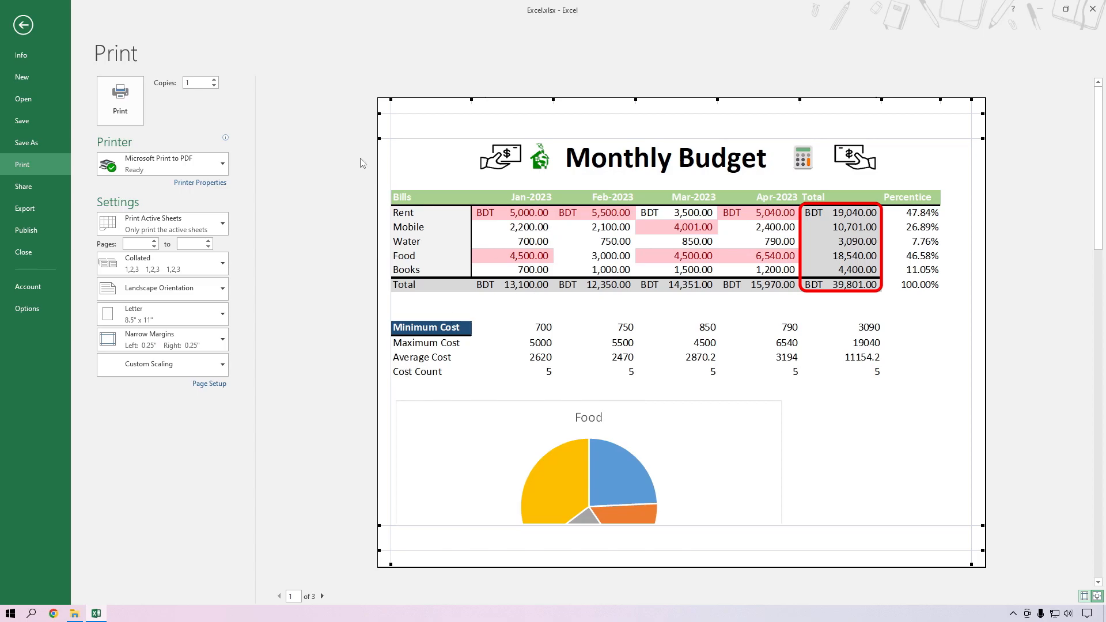
drag(382, 140, 379, 152)
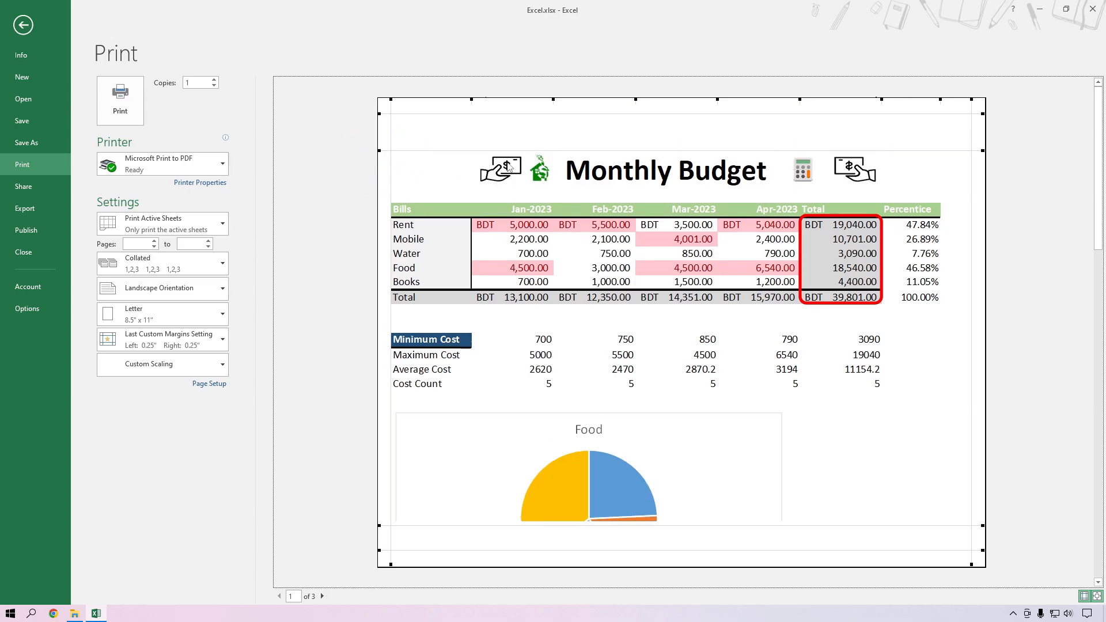
drag(379, 526, 379, 485)
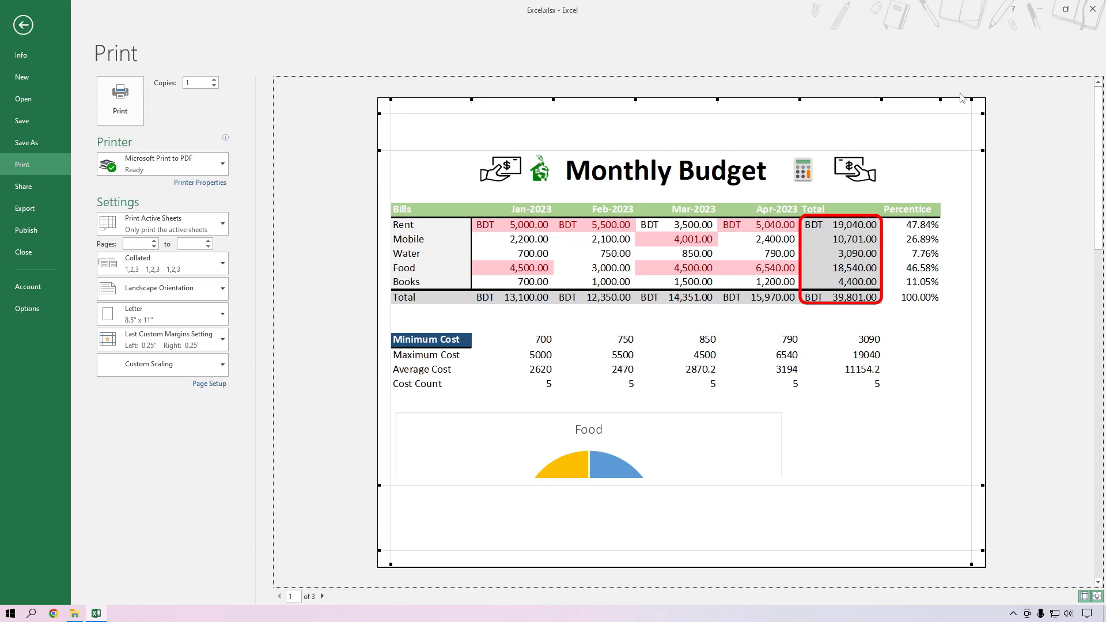
Narrow the Percentice column and, very slightly, the Apr-2023 column directly in the print preview.
mouse_move(941, 98)
mouse_down()
mouse_move(950, 98)
mouse_move(930, 100)
mouse_up()
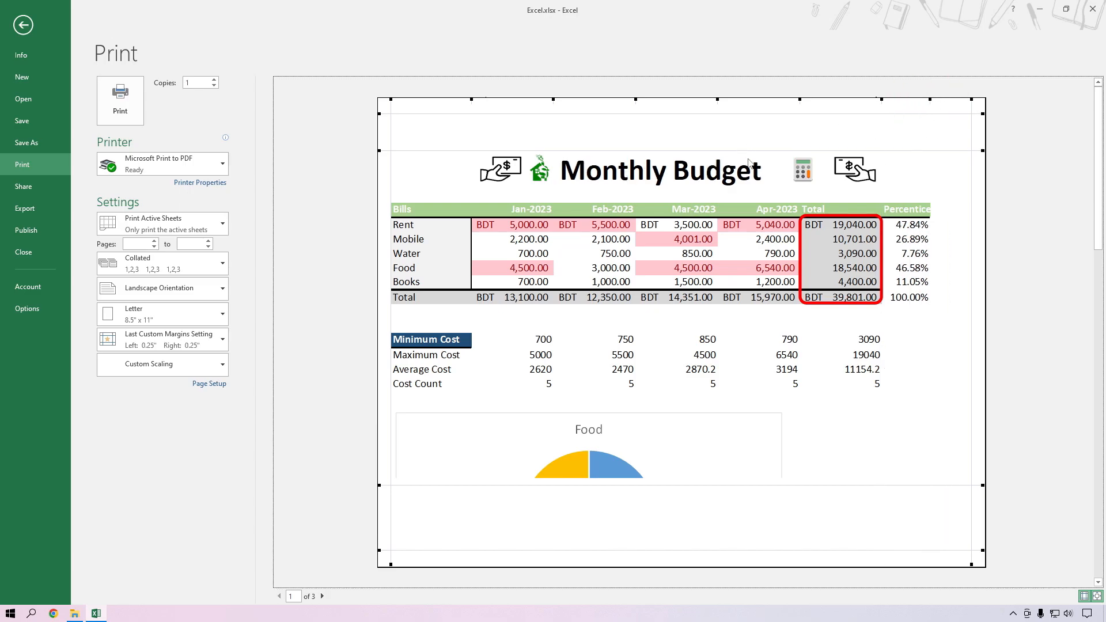
mouse_move(800, 98)
mouse_down()
mouse_move(783, 97)
mouse_move(798, 101)
mouse_up()
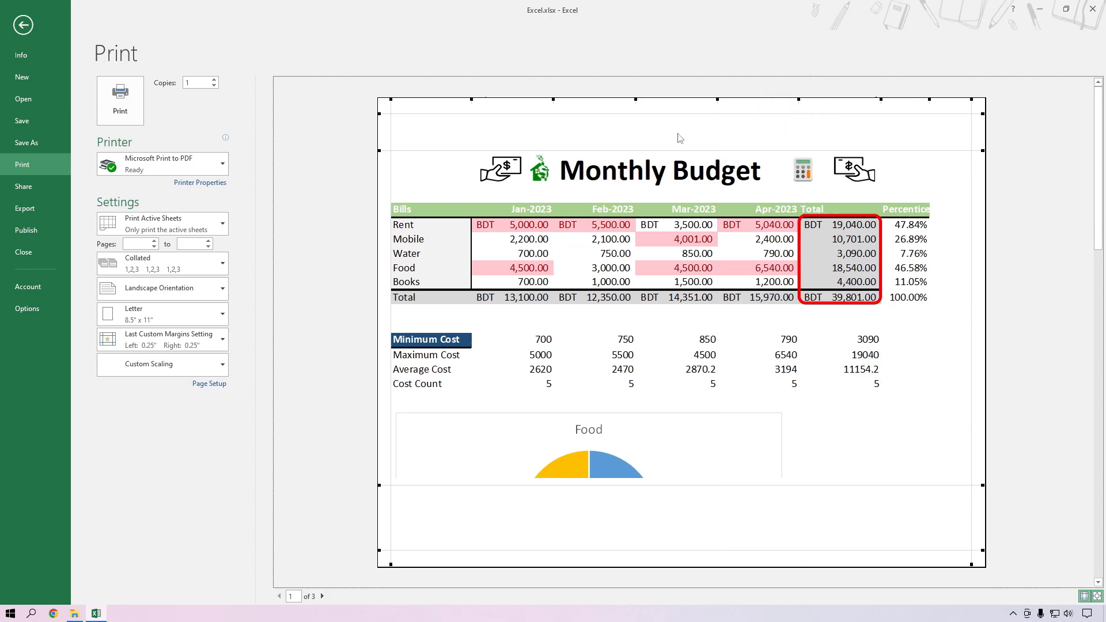
Narrow the Bills column directly in the print preview and check both pages.
drag(472, 99, 452, 100)
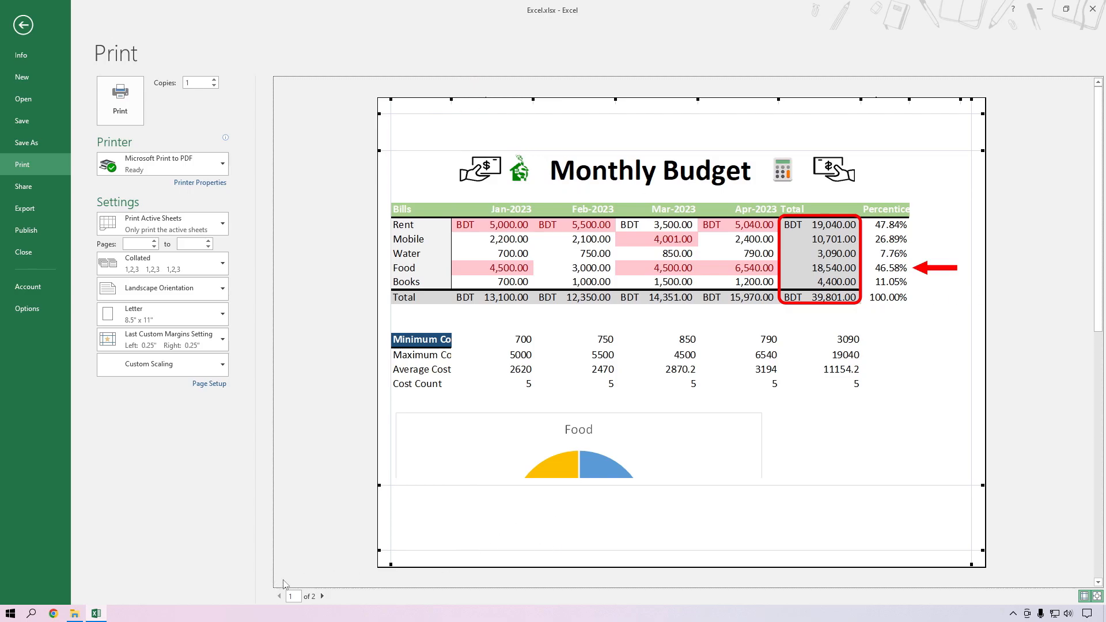
click(321, 597)
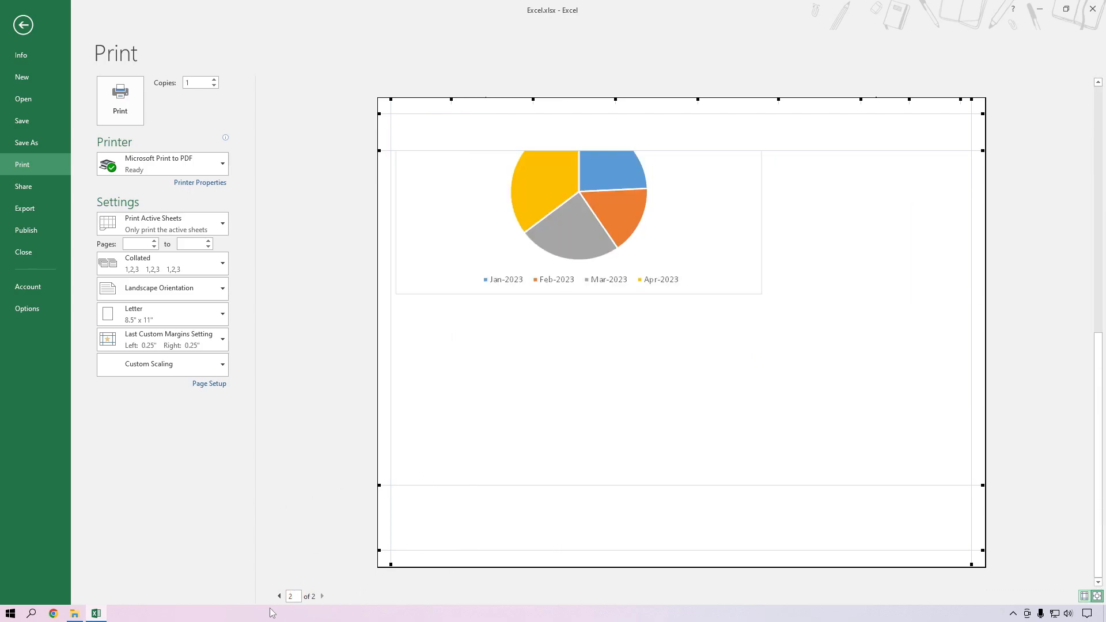
click(279, 596)
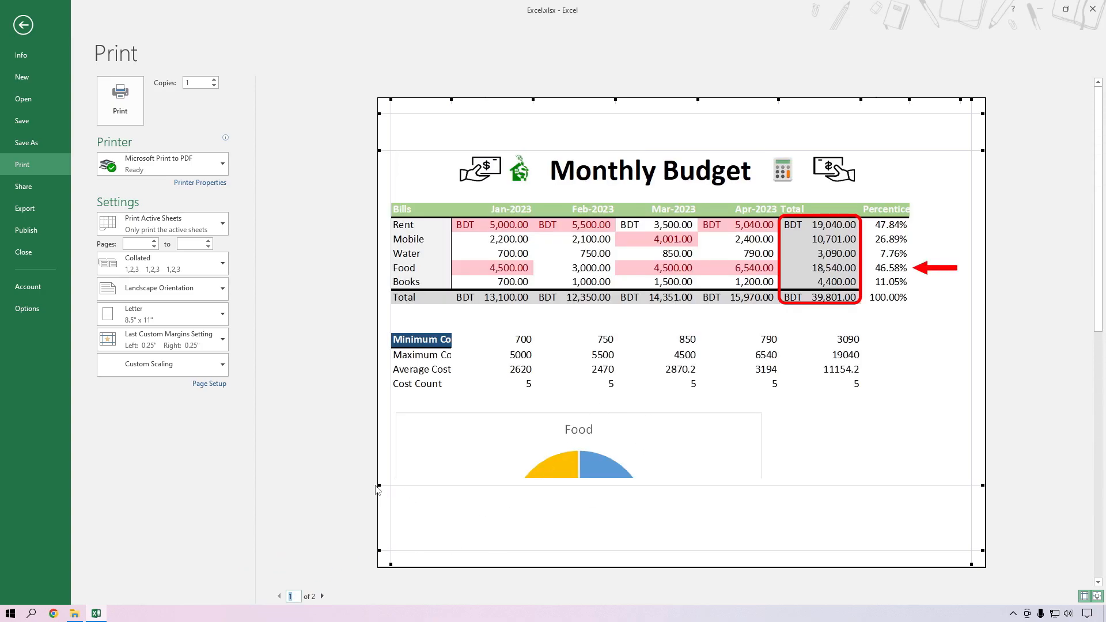
Raise the top margin slightly and try the bottom margin lower on the page and just above the Food chart, checking both pages.
drag(379, 150, 379, 138)
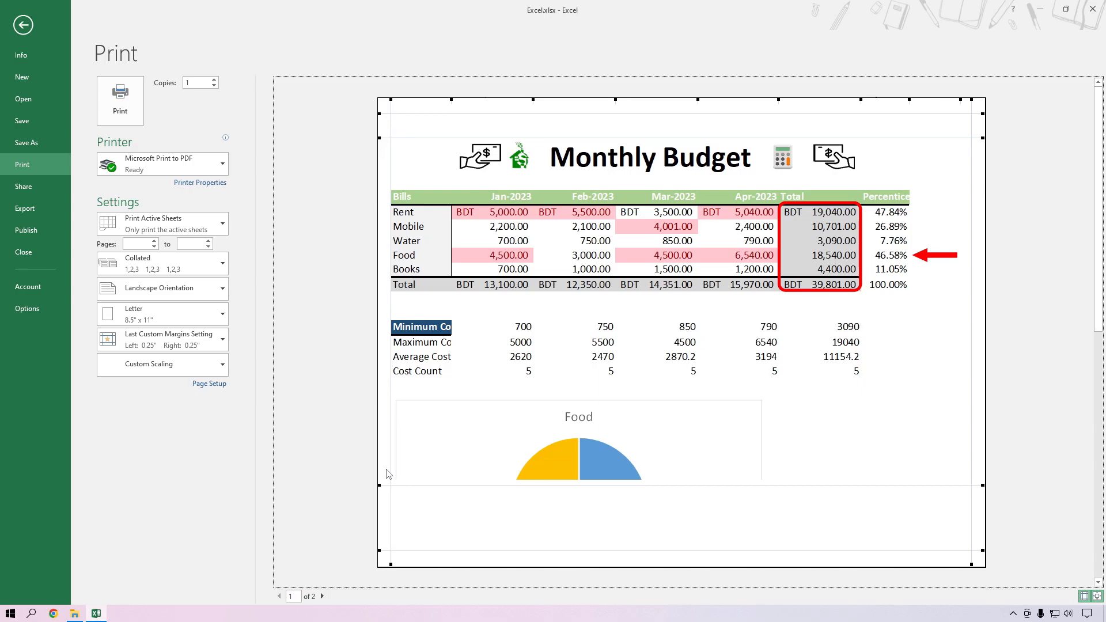
drag(381, 486, 379, 524)
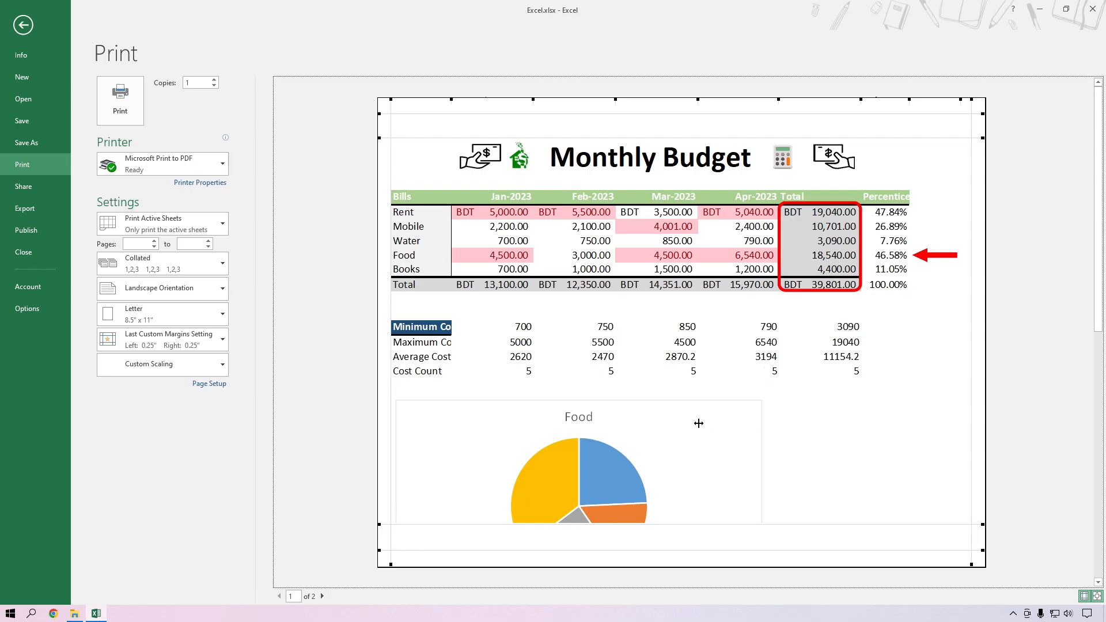
drag(376, 524, 379, 392)
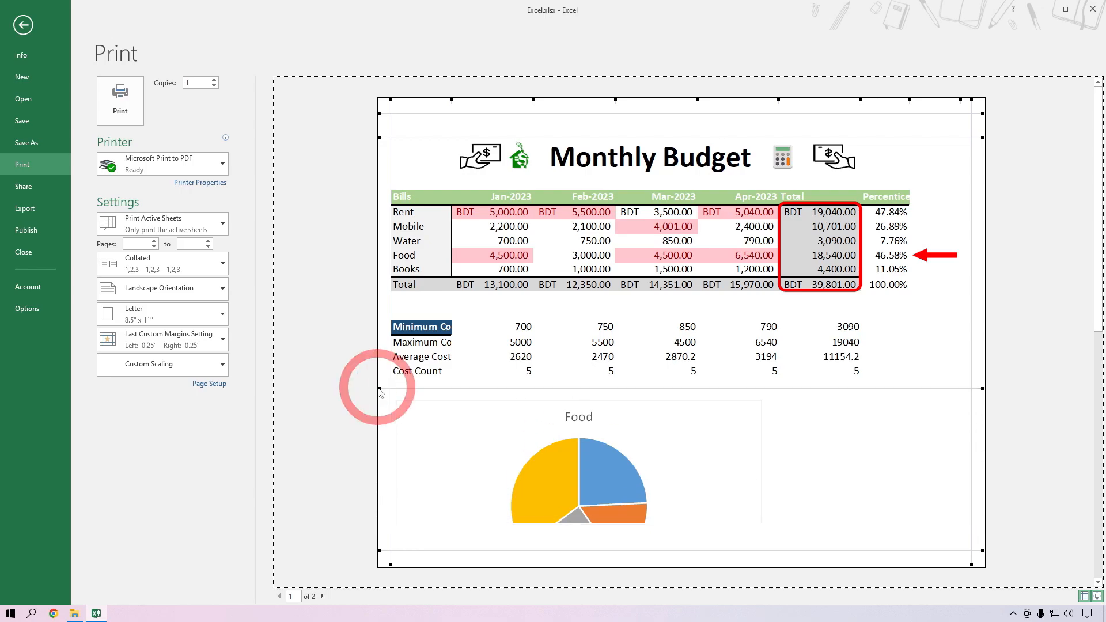
click(322, 596)
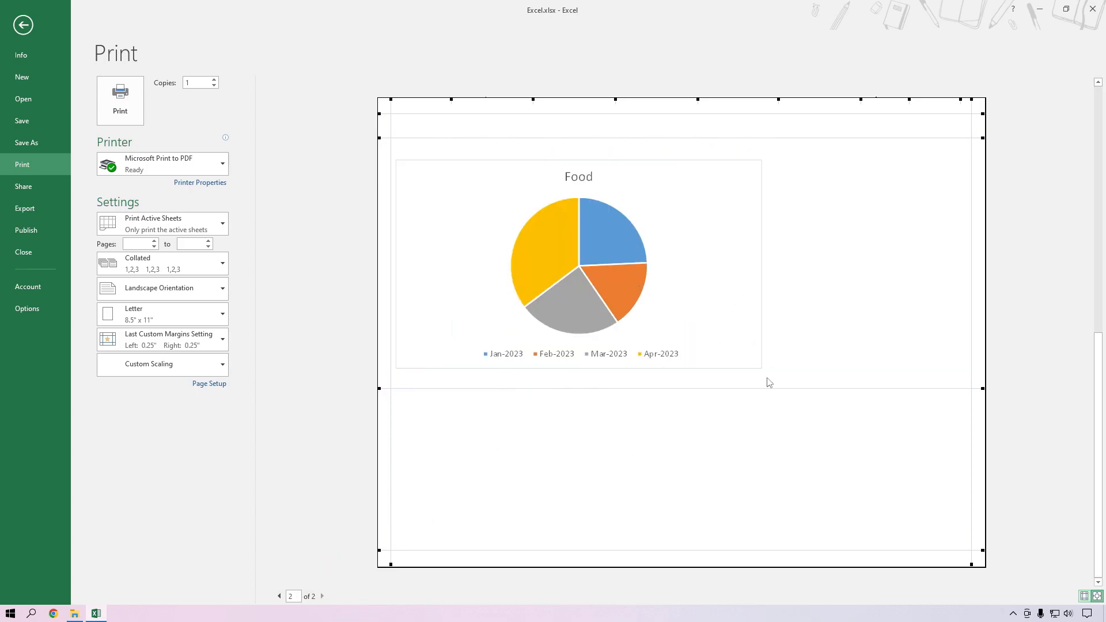
click(280, 596)
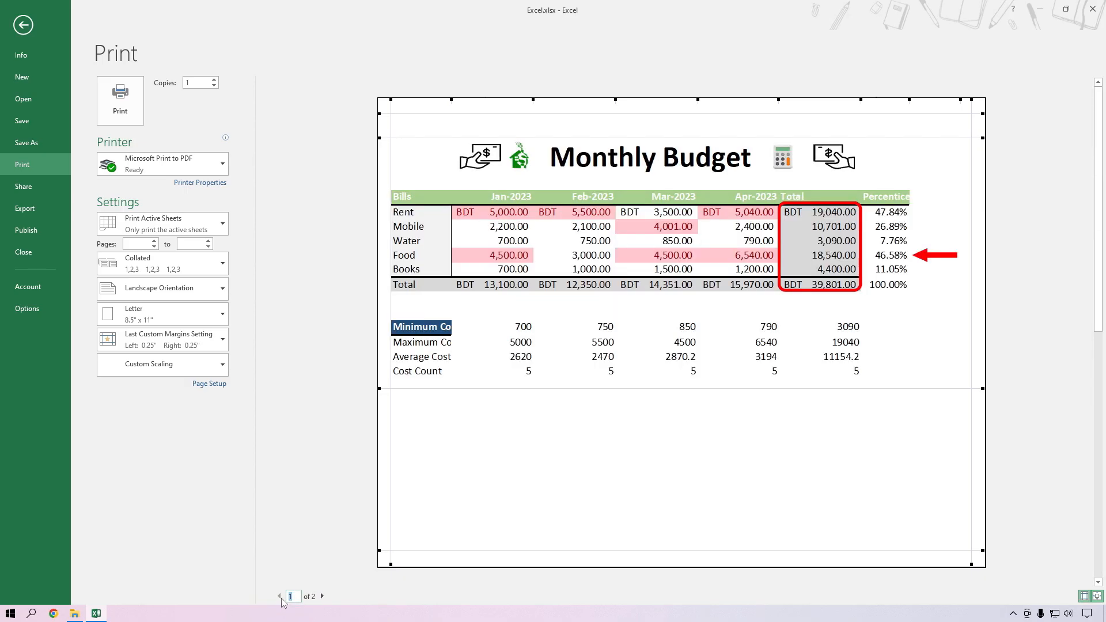
drag(379, 390, 380, 524)
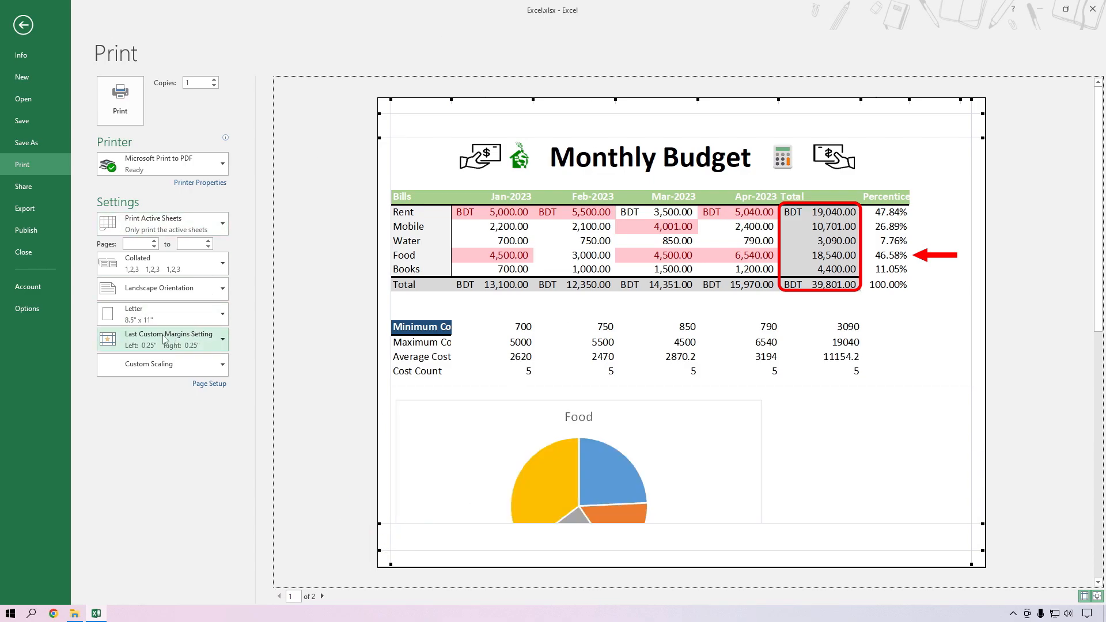
Apply the Normal margins preset to the printout and return to the worksheet.
click(212, 345)
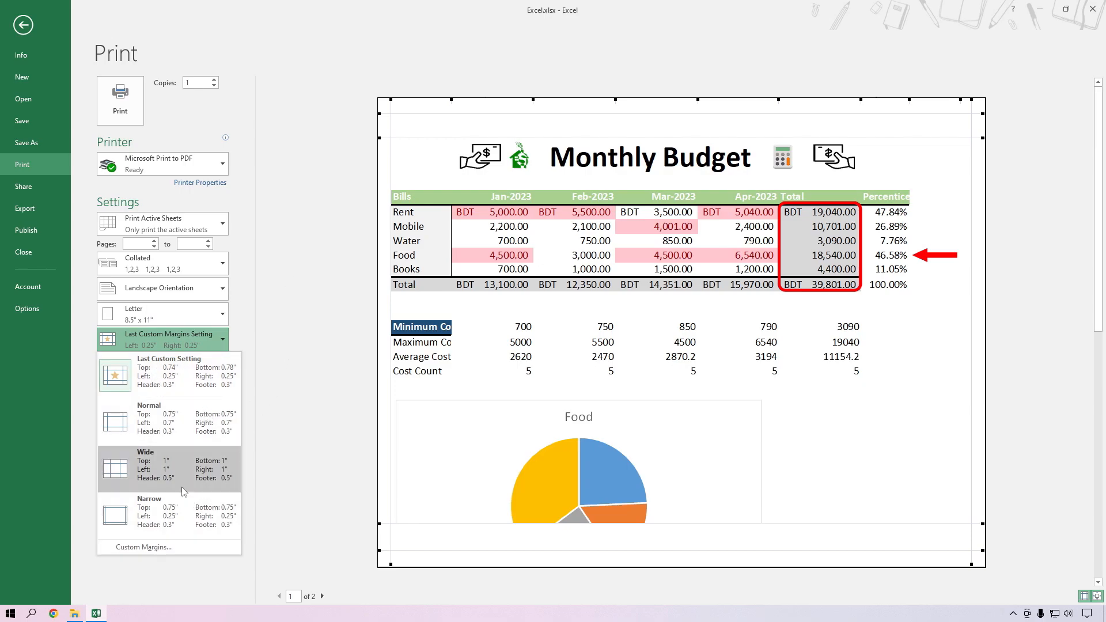
click(197, 437)
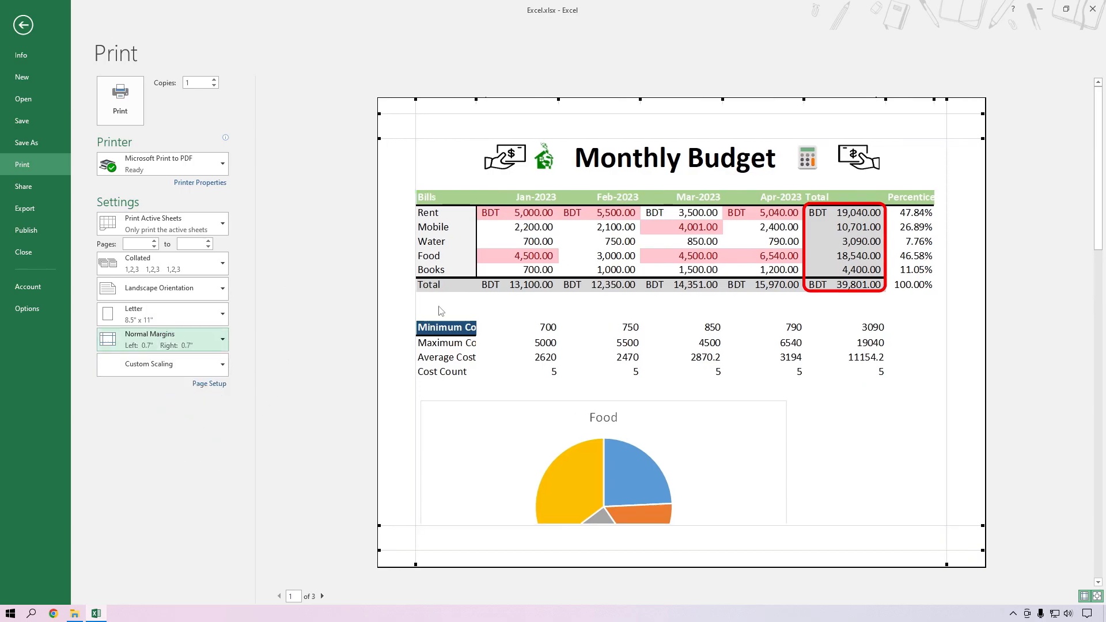
click(23, 25)
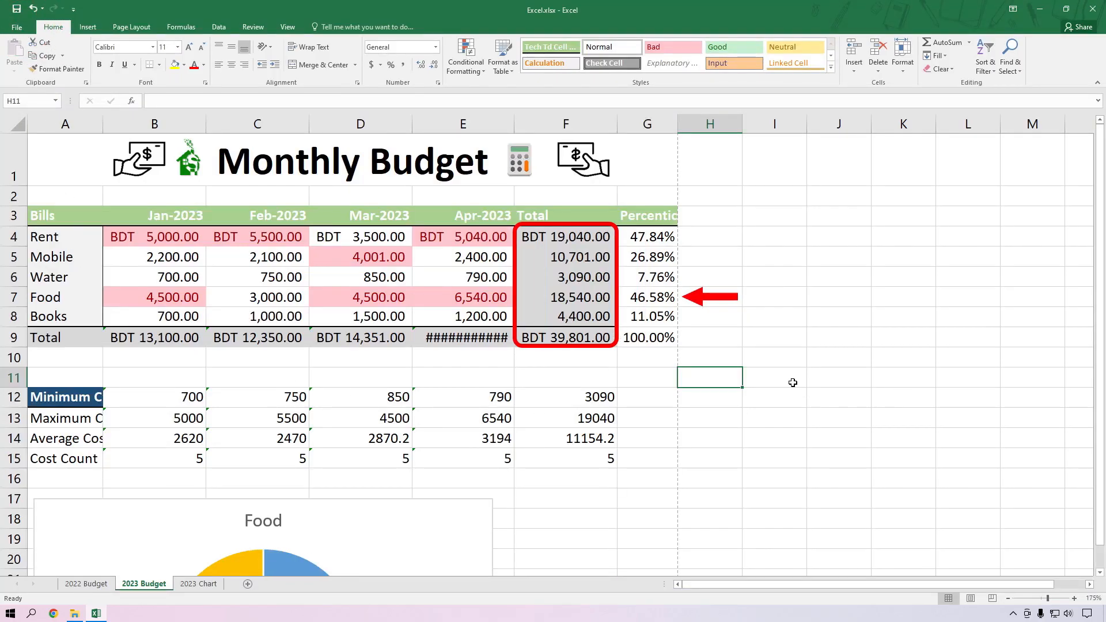
Display the 2023 Budget sheet in Page Layout view.
scroll(694, 376, down, 2)
scroll(640, 369, up, 2)
click(284, 29)
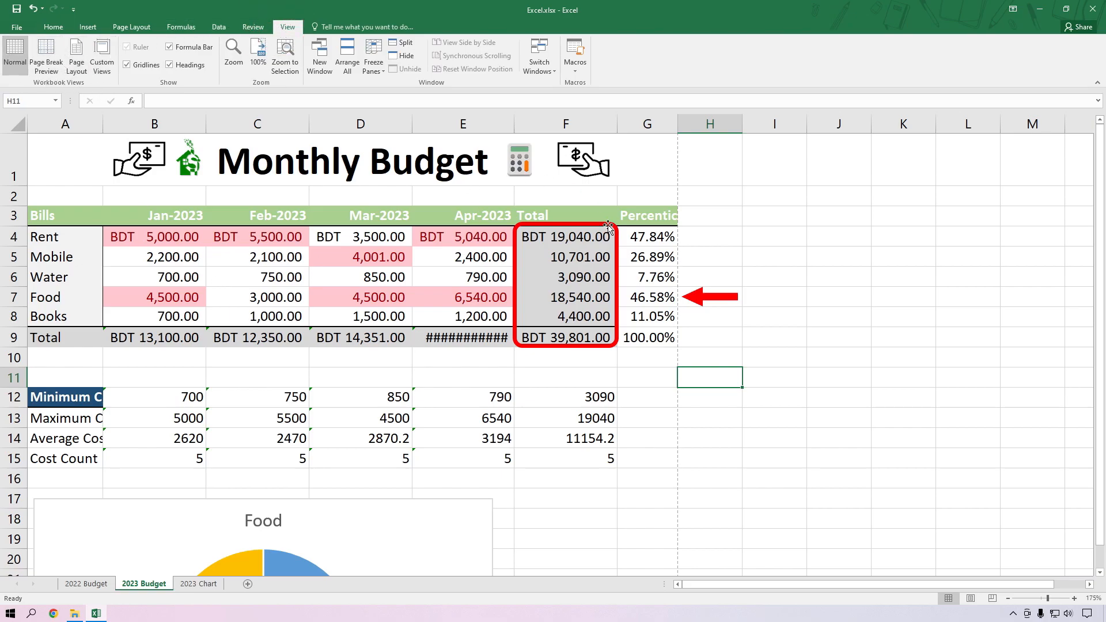
scroll(987, 423, down, 5)
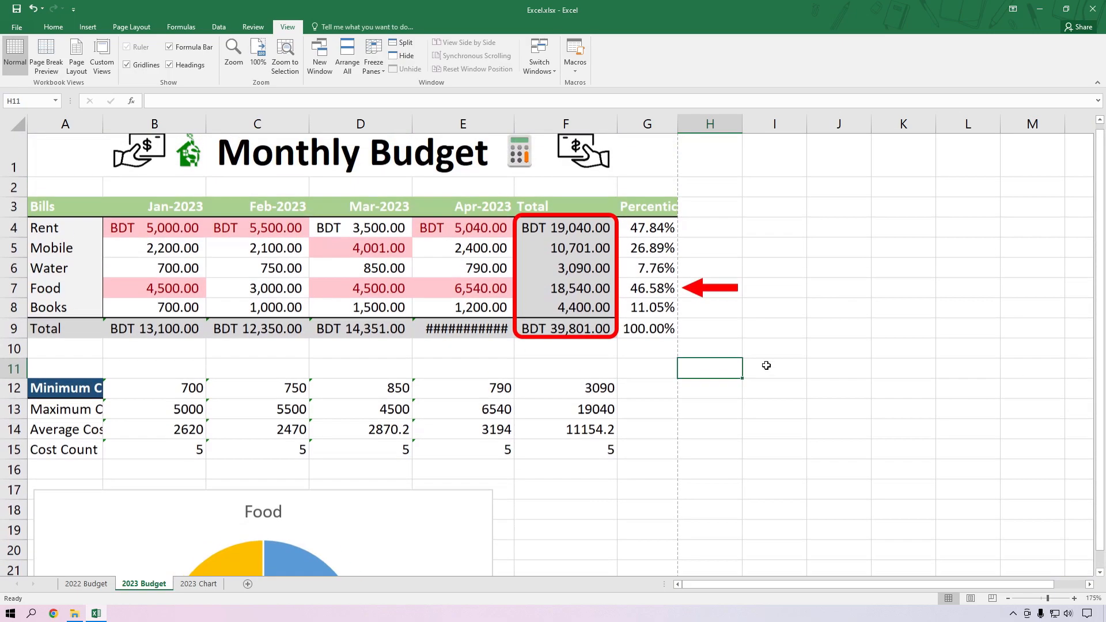
scroll(757, 369, up, 5)
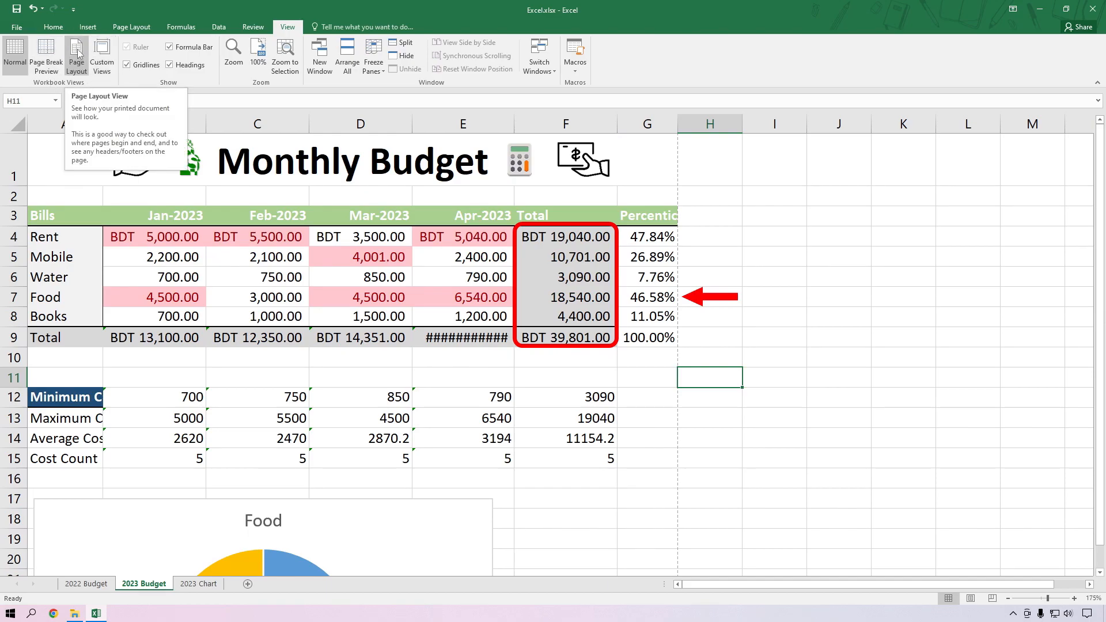
click(78, 52)
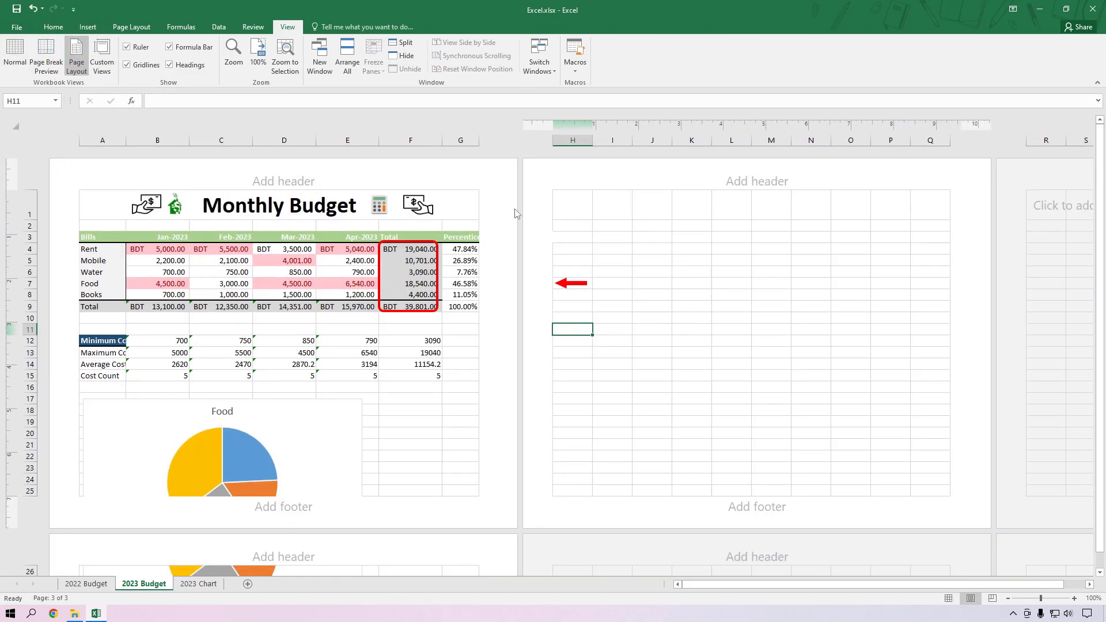
Examine how the budget table, the cost statistics and the Food chart are distributed across the printed pages.
scroll(432, 308, down, 4)
scroll(484, 242, up, 4)
scroll(546, 314, down, 3)
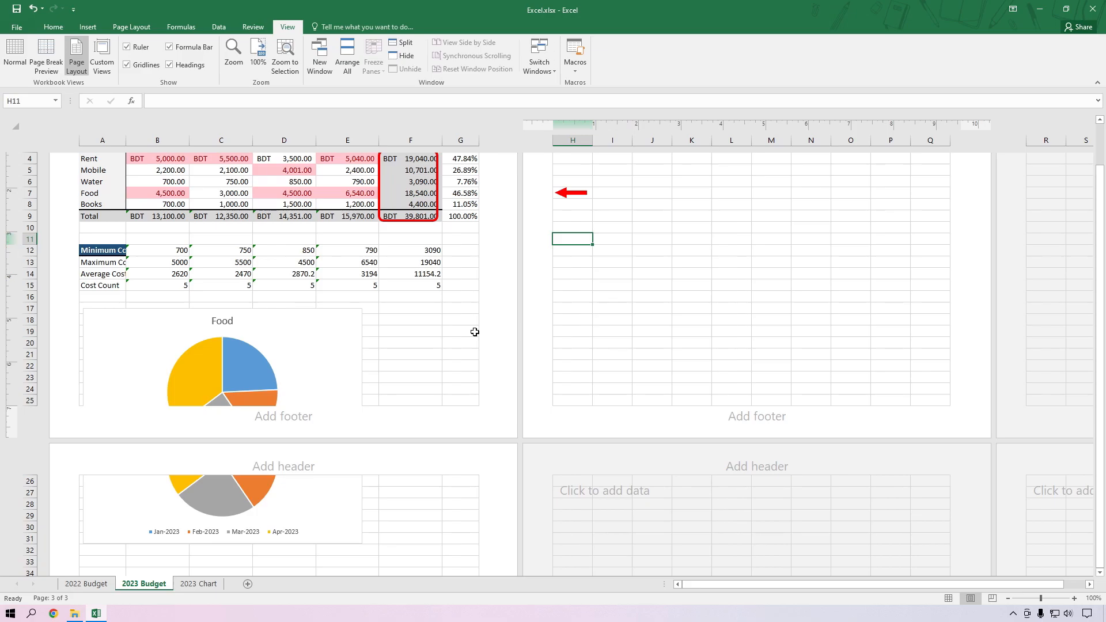
scroll(473, 331, up, 3)
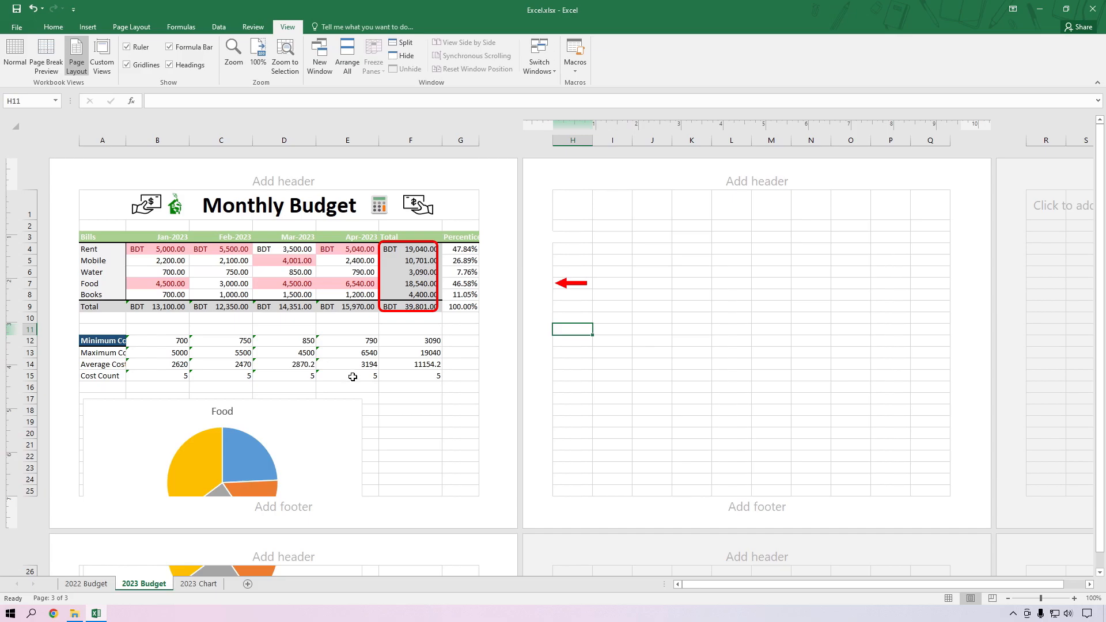
scroll(352, 379, down, 6)
scroll(288, 273, up, 3)
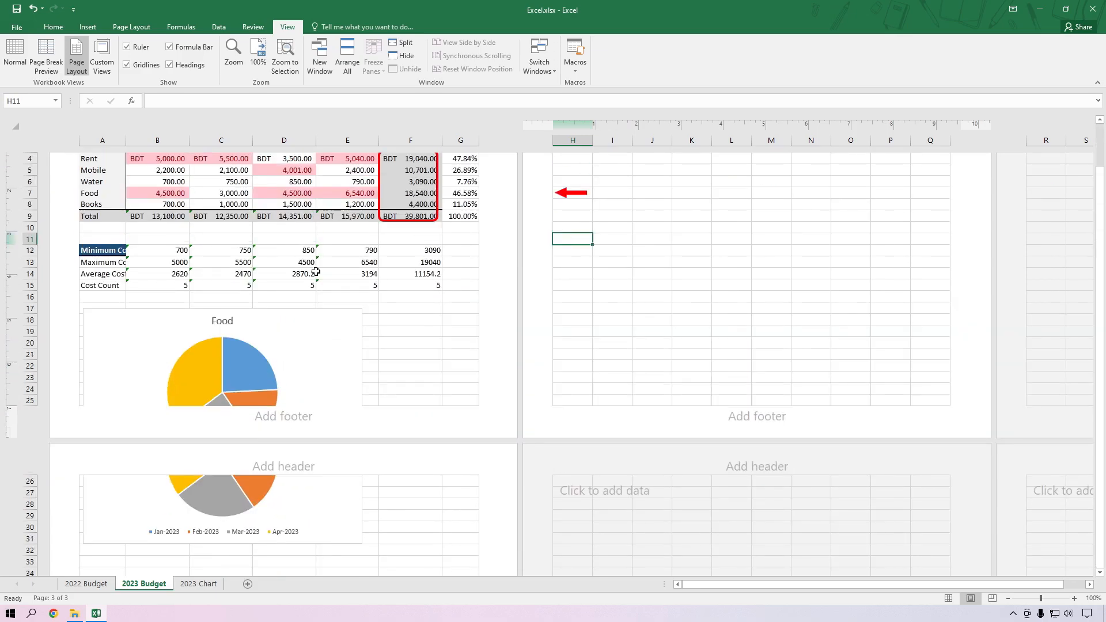
scroll(317, 272, up, 3)
scroll(340, 358, down, 8)
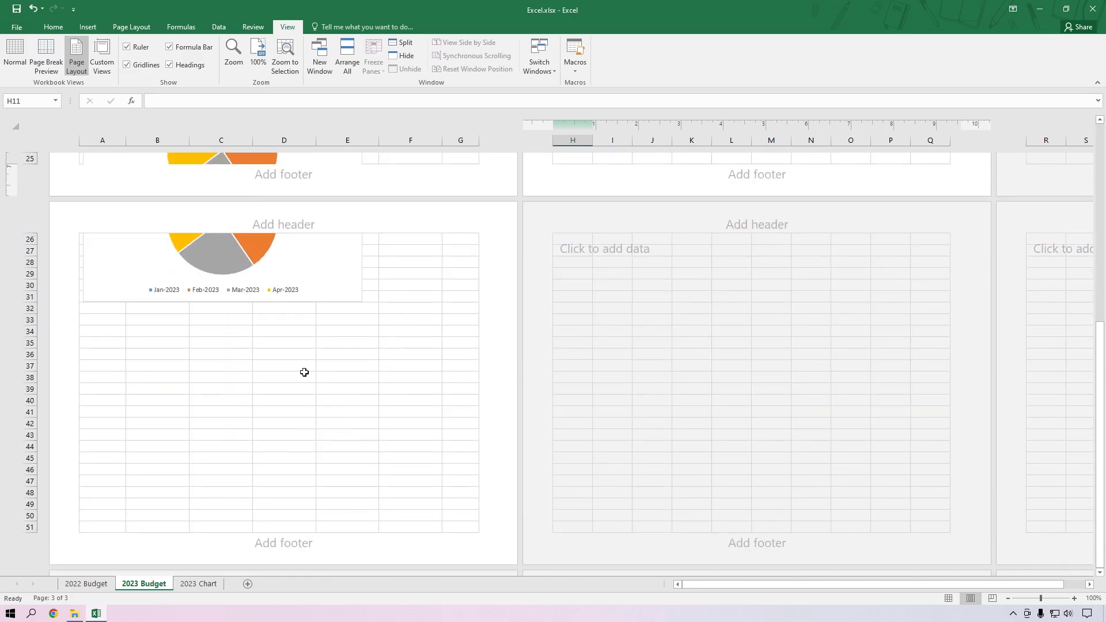
scroll(333, 352, down, 4)
scroll(375, 469, up, 12)
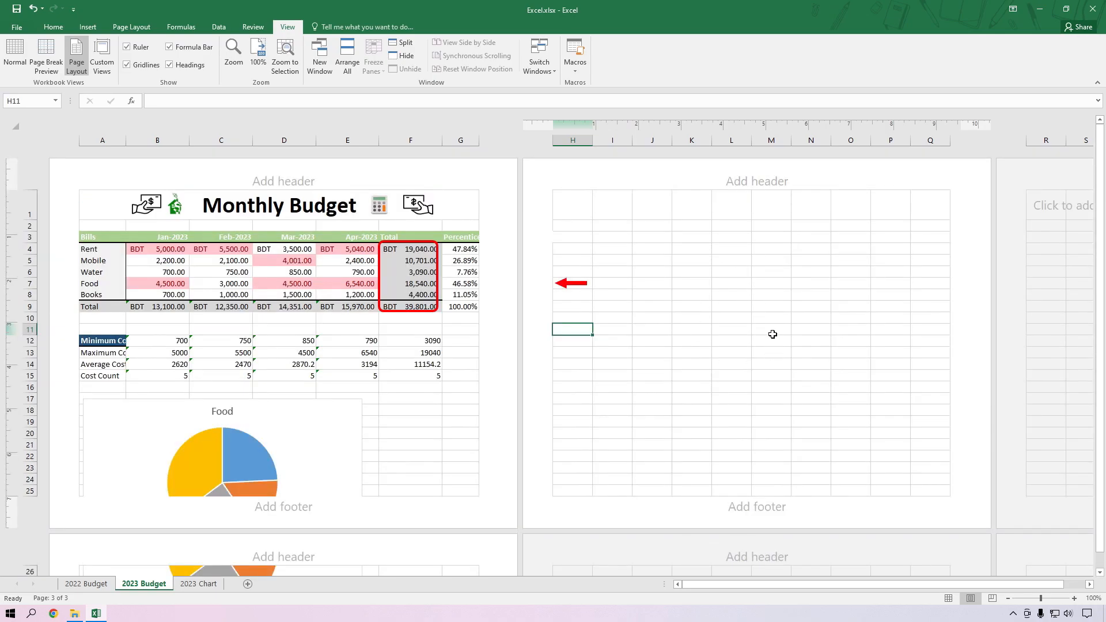
Move the Food pie chart entirely onto the page below the budget table and refine its placement there.
scroll(516, 323, down, 5)
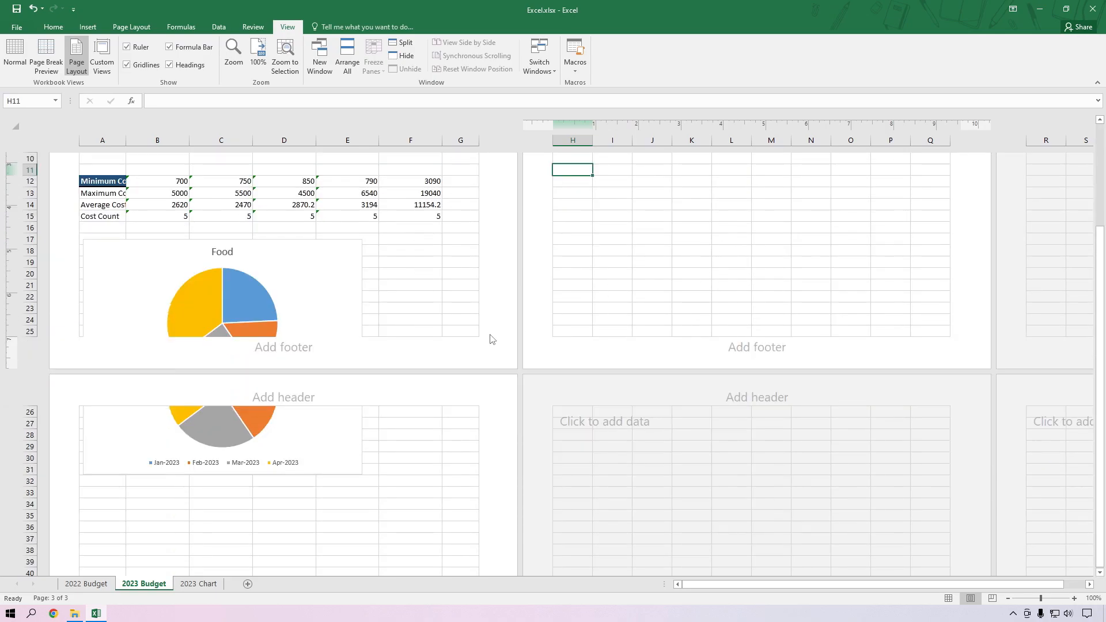
scroll(249, 284, down, 3)
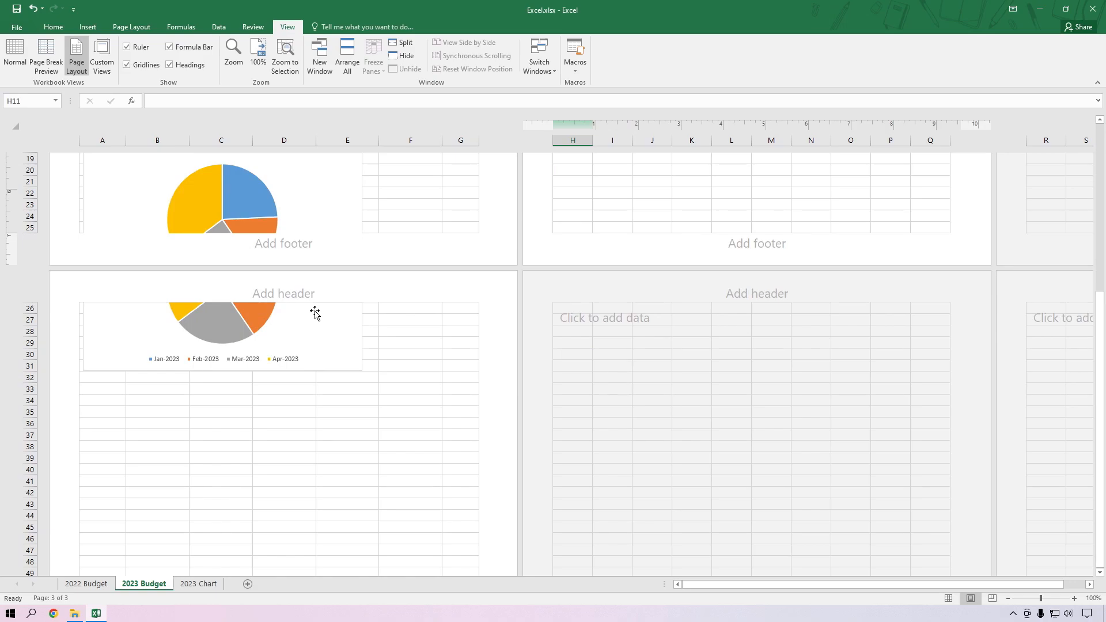
click(299, 236)
drag(299, 236, 353, 442)
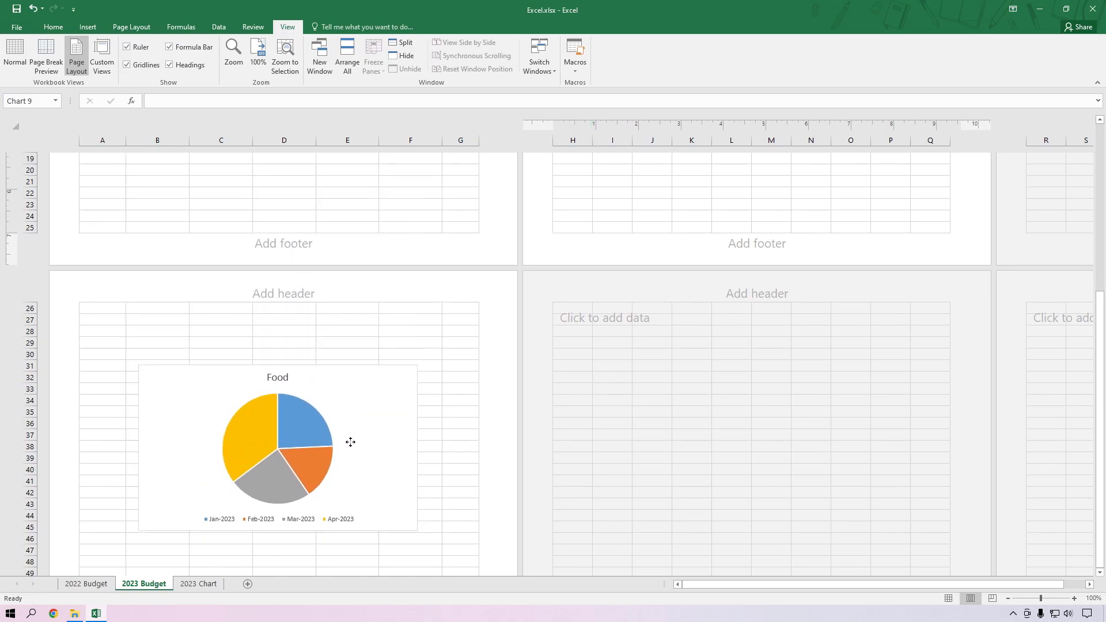
scroll(348, 442, down, 4)
drag(417, 323, 461, 366)
scroll(397, 351, up, 1)
drag(392, 366, 370, 377)
scroll(363, 345, up, 2)
scroll(372, 403, up, 5)
scroll(372, 418, up, 4)
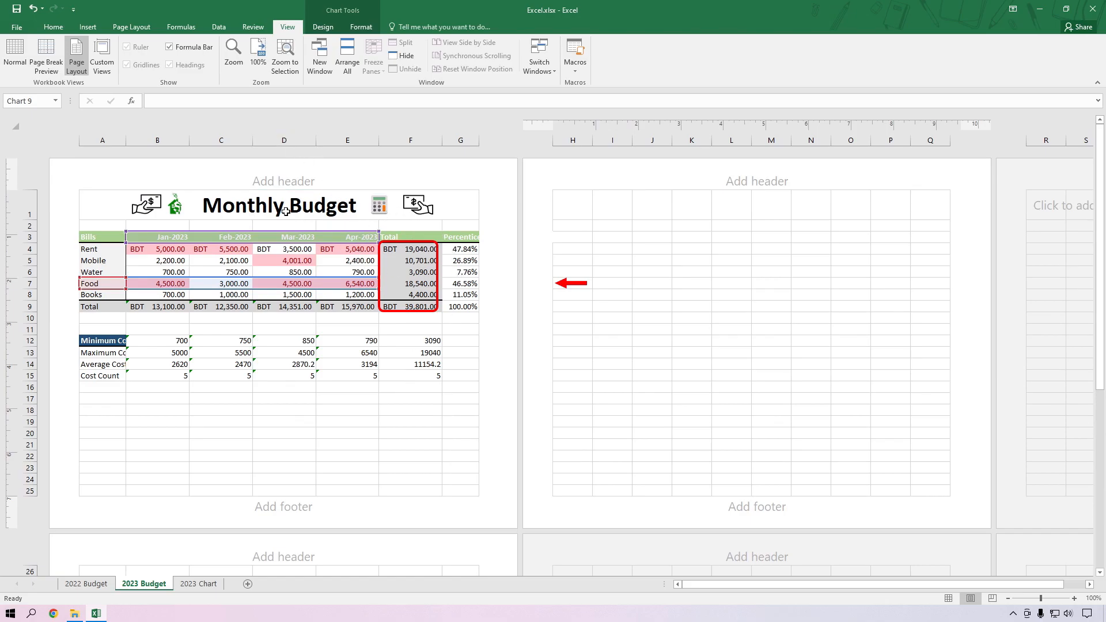
Narrow the Bills column and, very slightly, the Apr-2023 column on the page.
drag(122, 140, 109, 141)
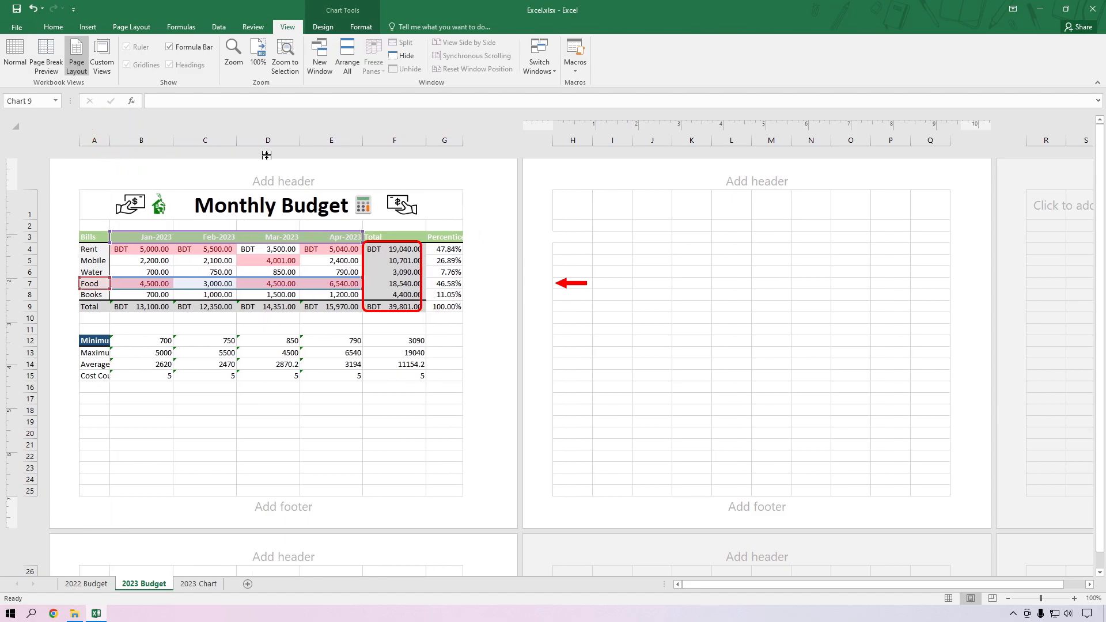
click(392, 243)
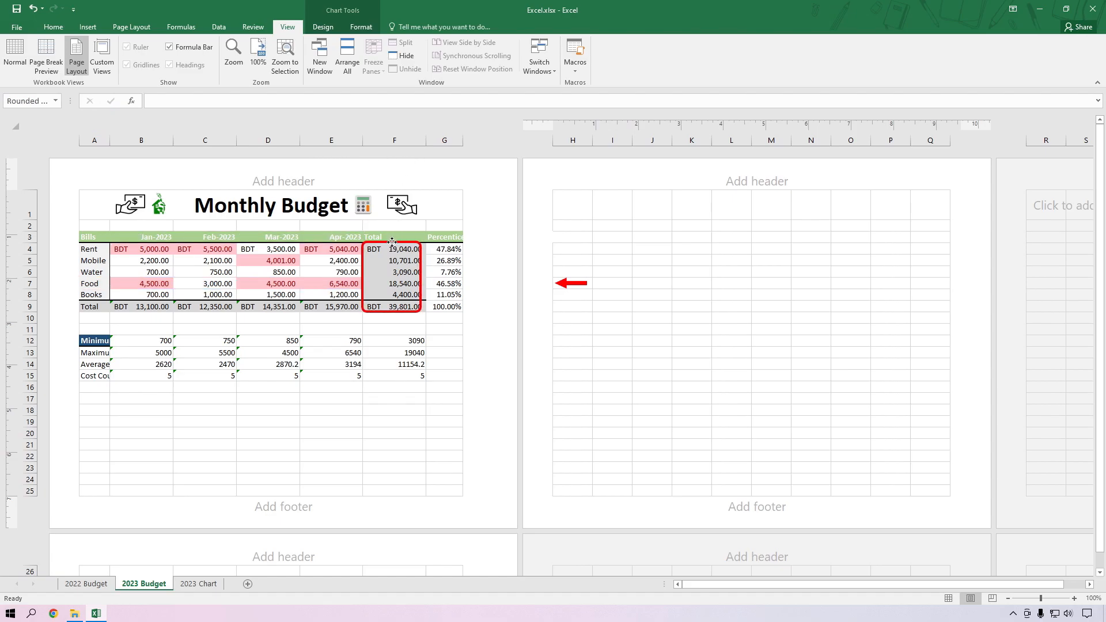
drag(426, 140, 300, 140)
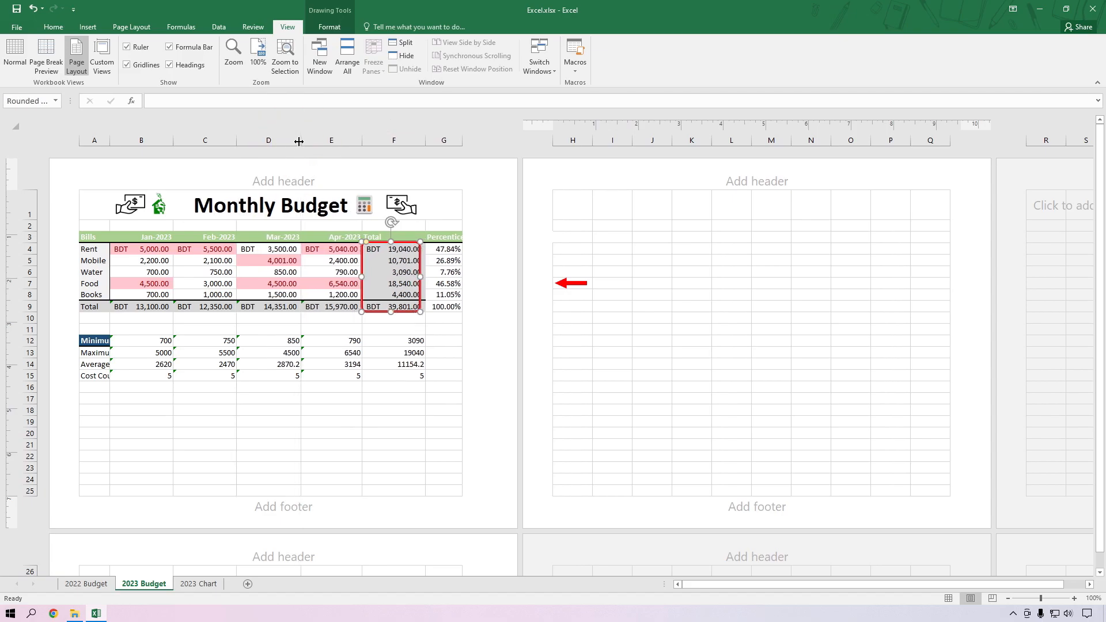
drag(236, 142, 236, 141)
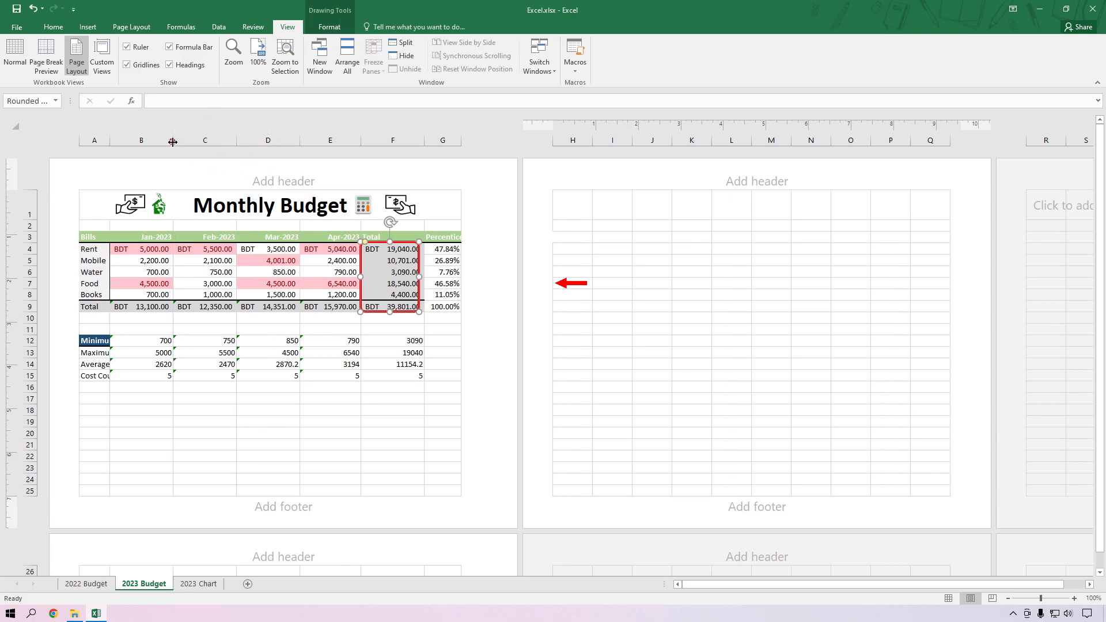
AutoFit the Bills column, narrow it again to bring Percentice back onto the first page, and widen the Percentice column slightly.
double_click(109, 140)
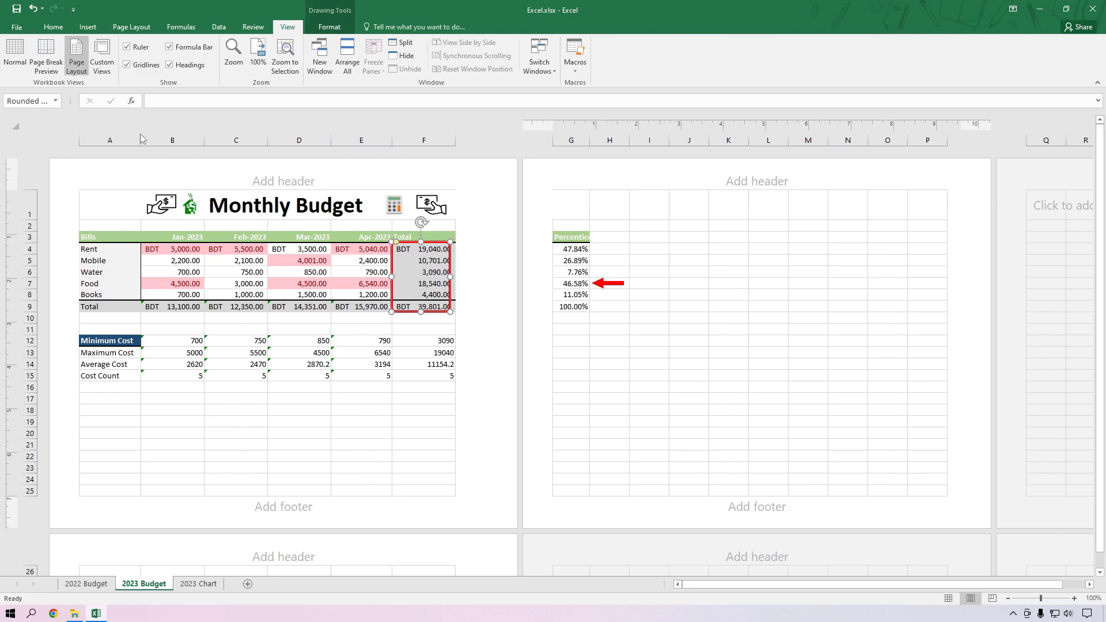
drag(139, 143, 110, 143)
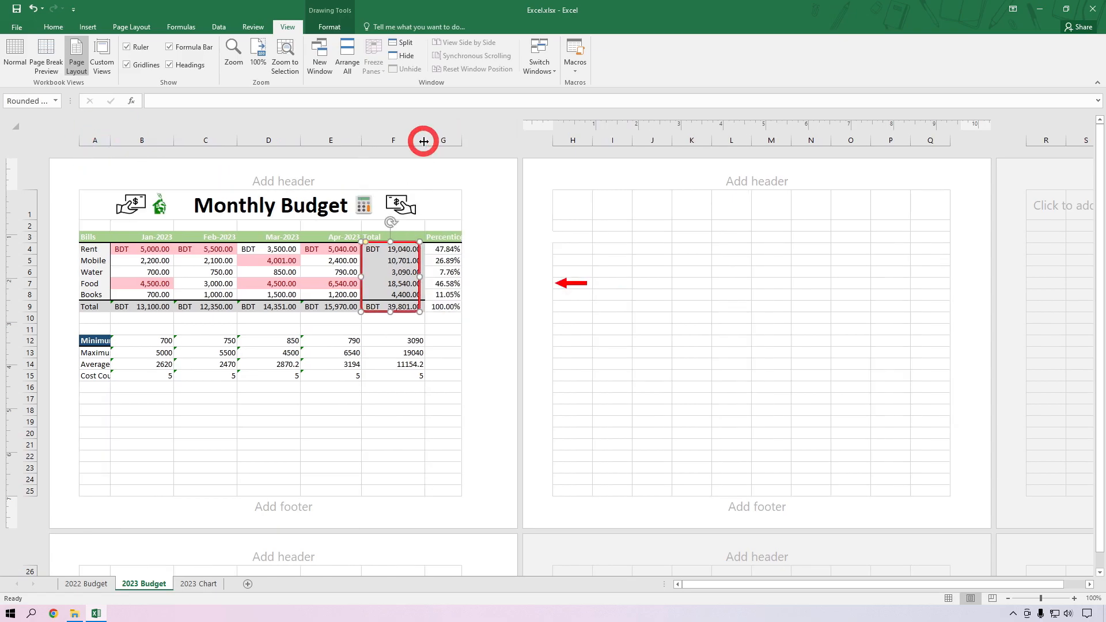
drag(461, 152, 464, 142)
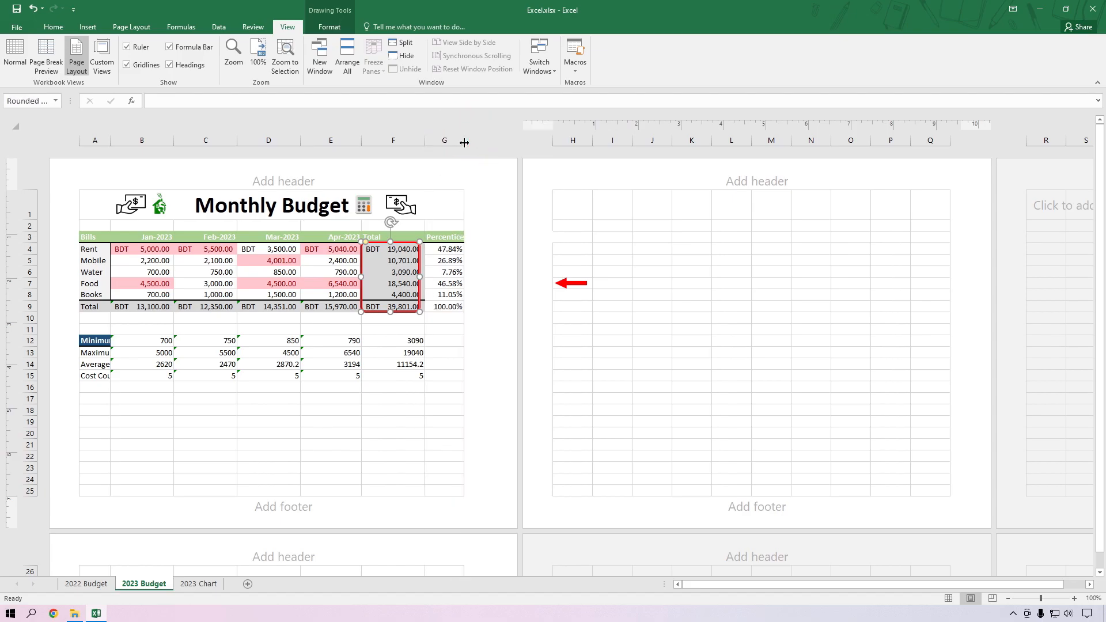
Move the red arrow from the second page to rows 12–13 of column G, beside the cost statistics.
click(97, 259)
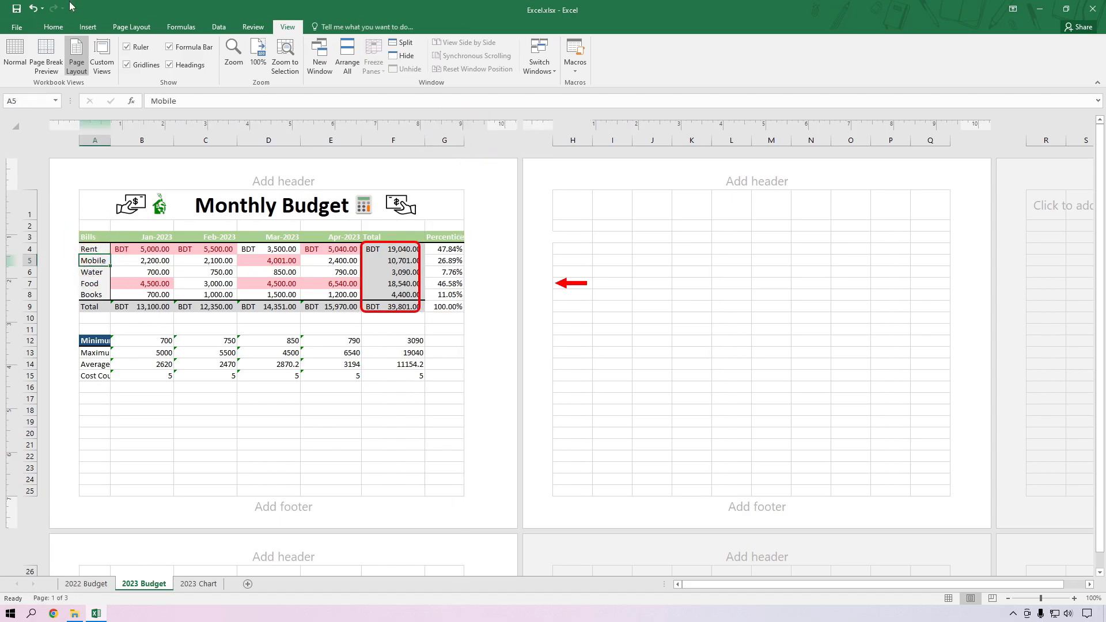
click(62, 27)
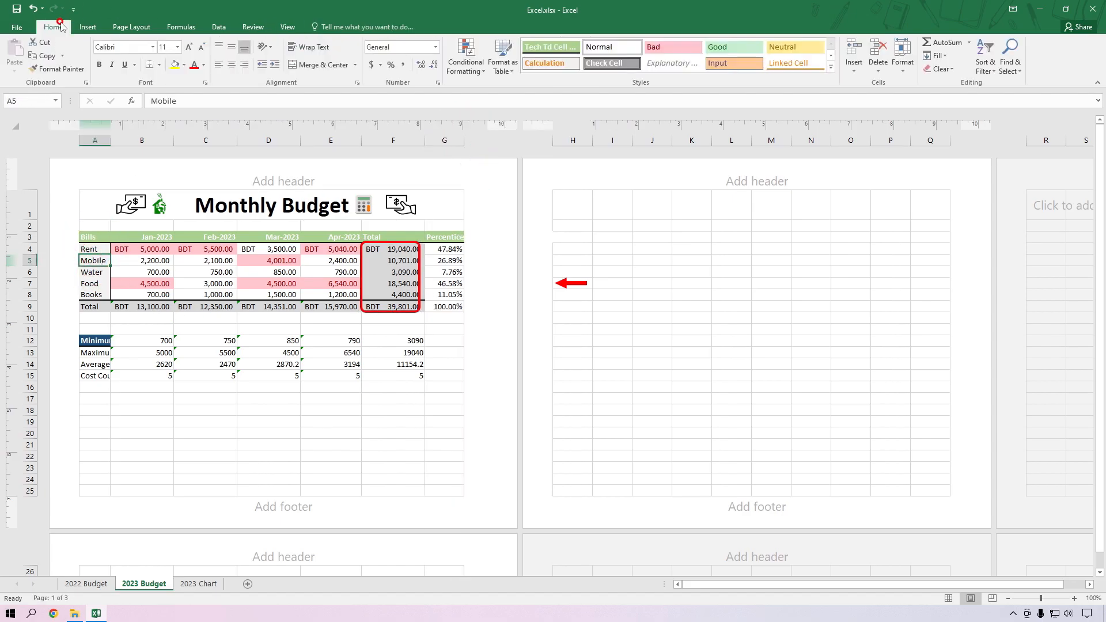
click(575, 286)
drag(576, 288, 455, 351)
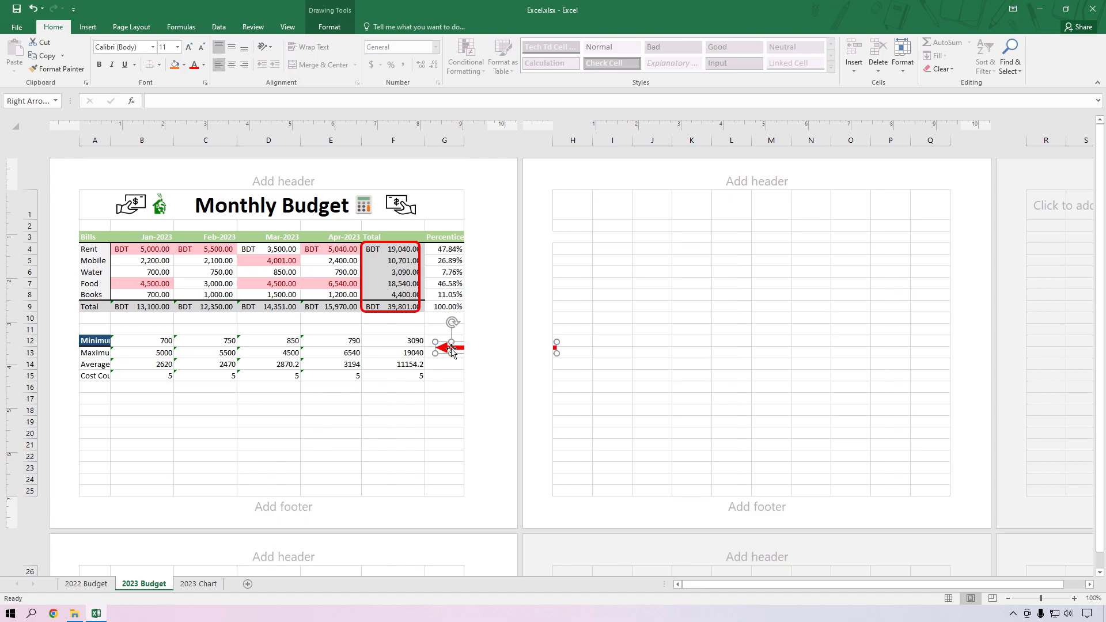
Delete the red arrow beside the cost statistics.
key(Delete)
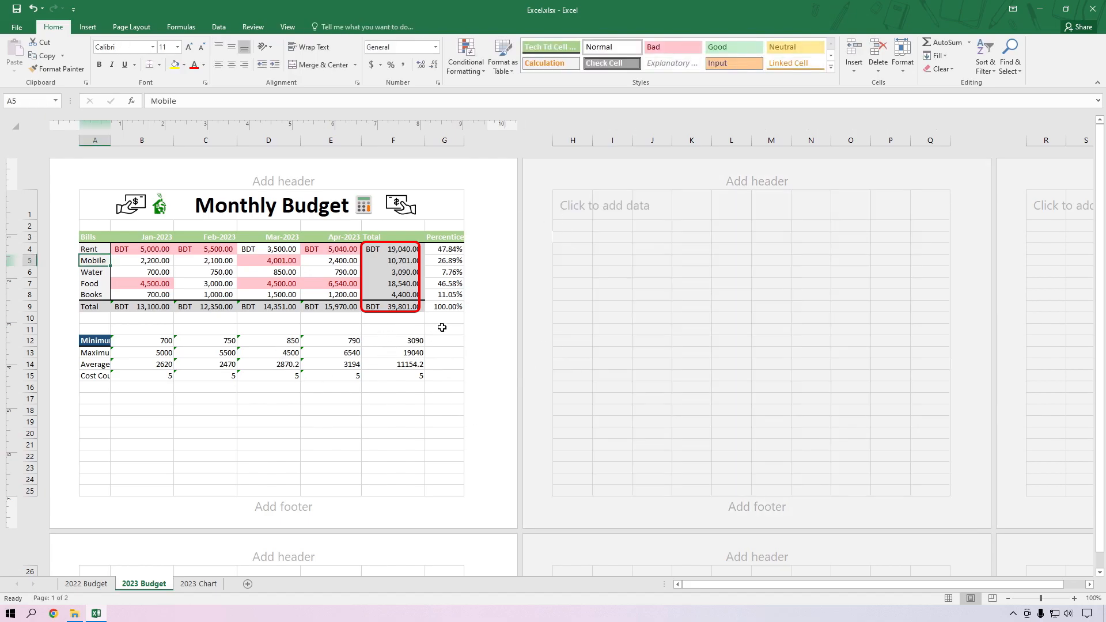
scroll(366, 458, down, 12)
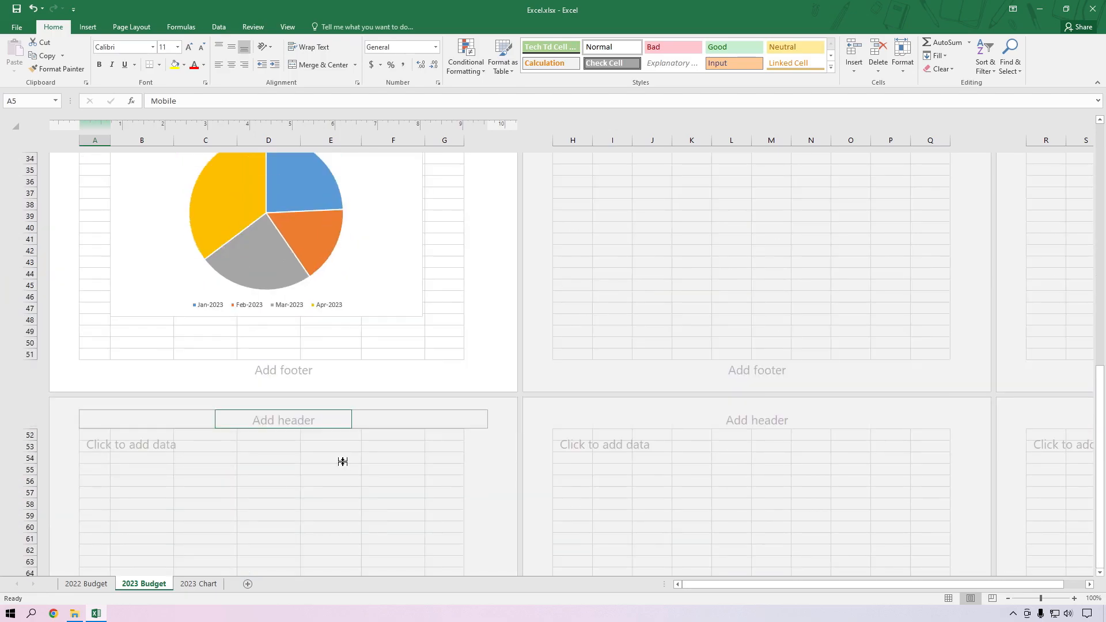
scroll(342, 461, up, 12)
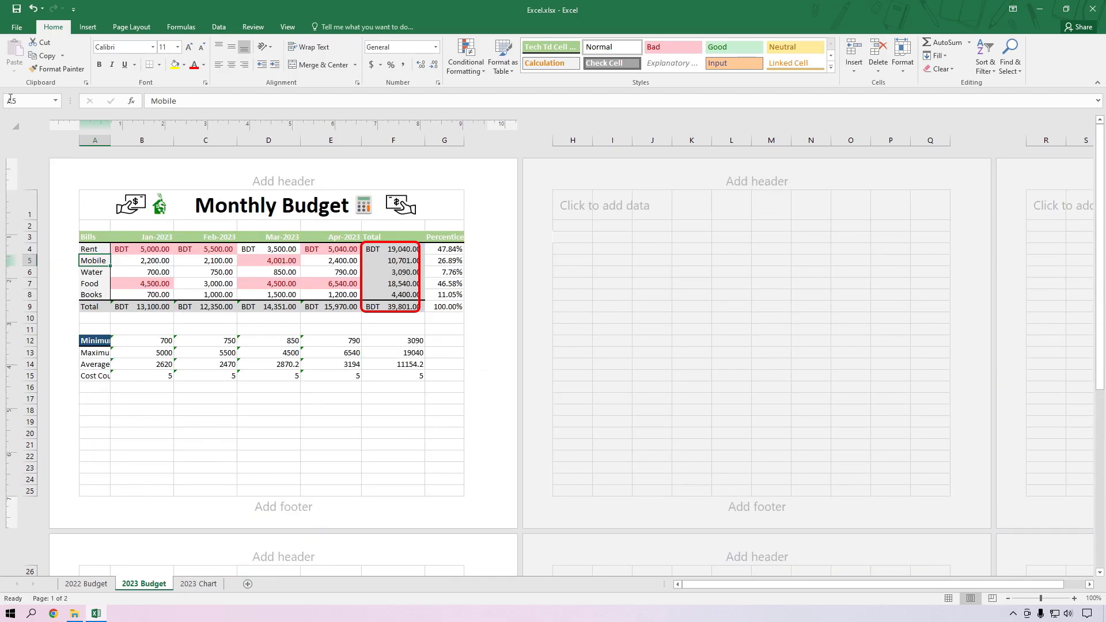
Check both pages of the 2023 Budget sheet in the print preview and review the page layout of the table and Food chart.
click(16, 27)
click(23, 165)
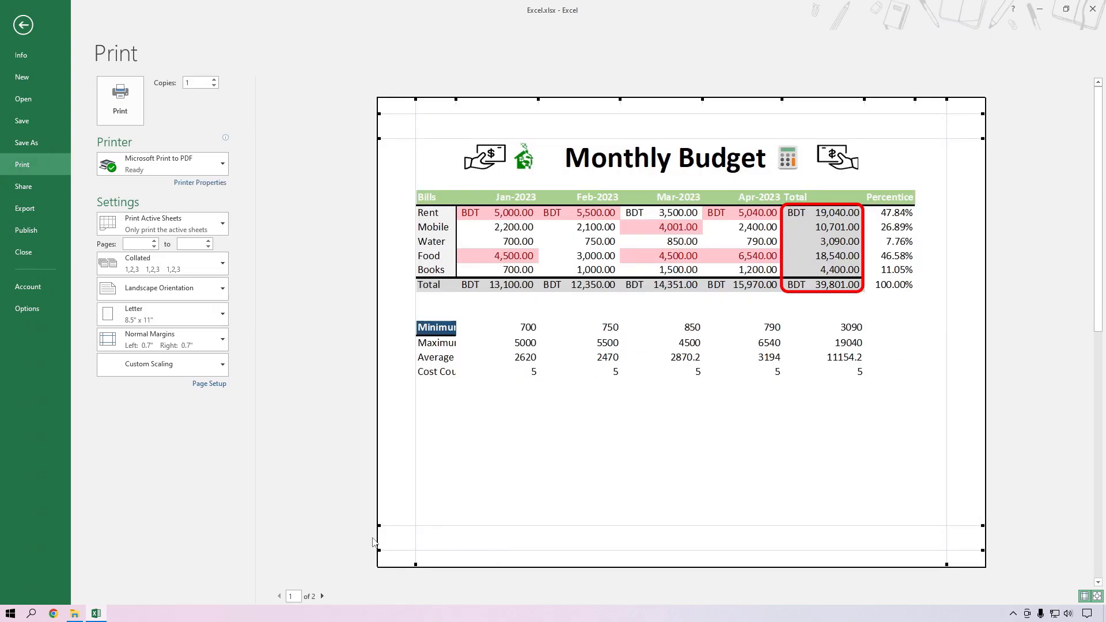
click(323, 596)
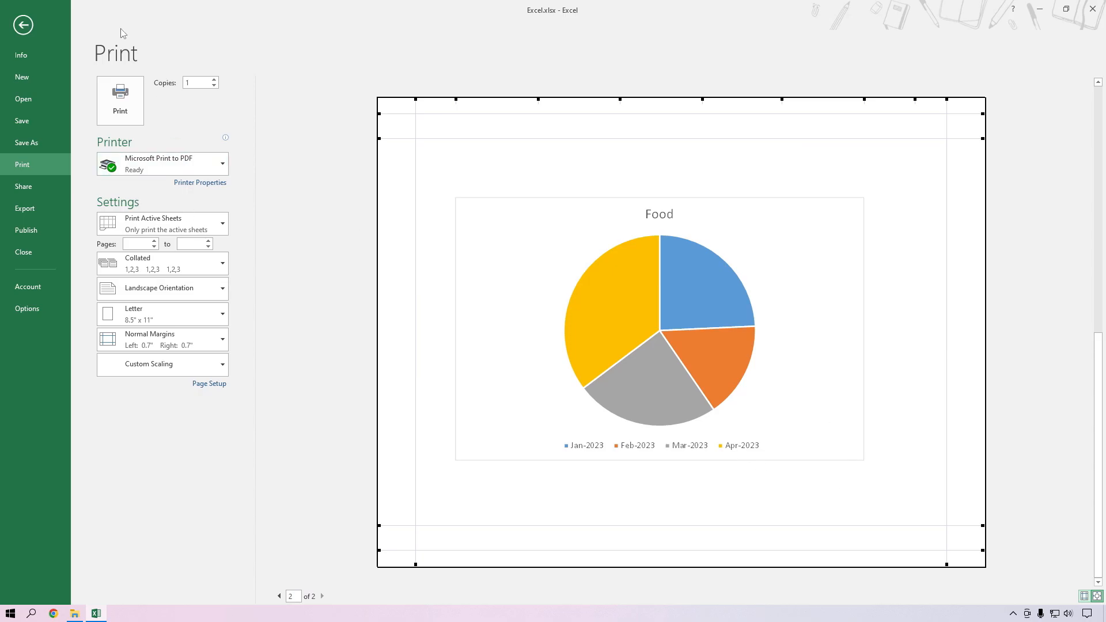
click(23, 25)
scroll(444, 402, down, 5)
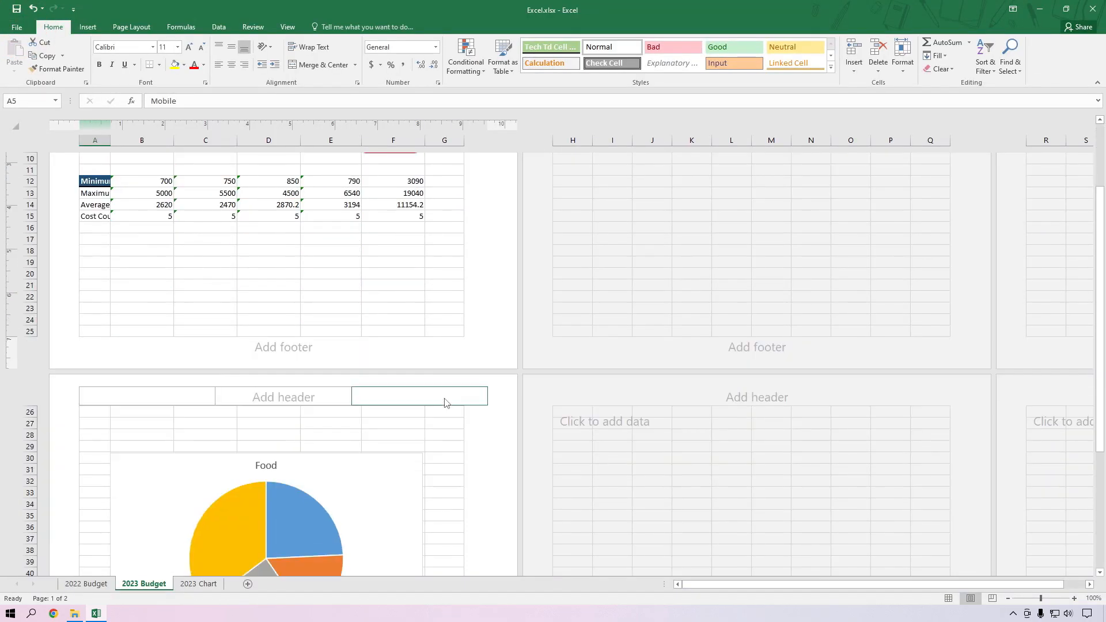
scroll(444, 401, up, 2)
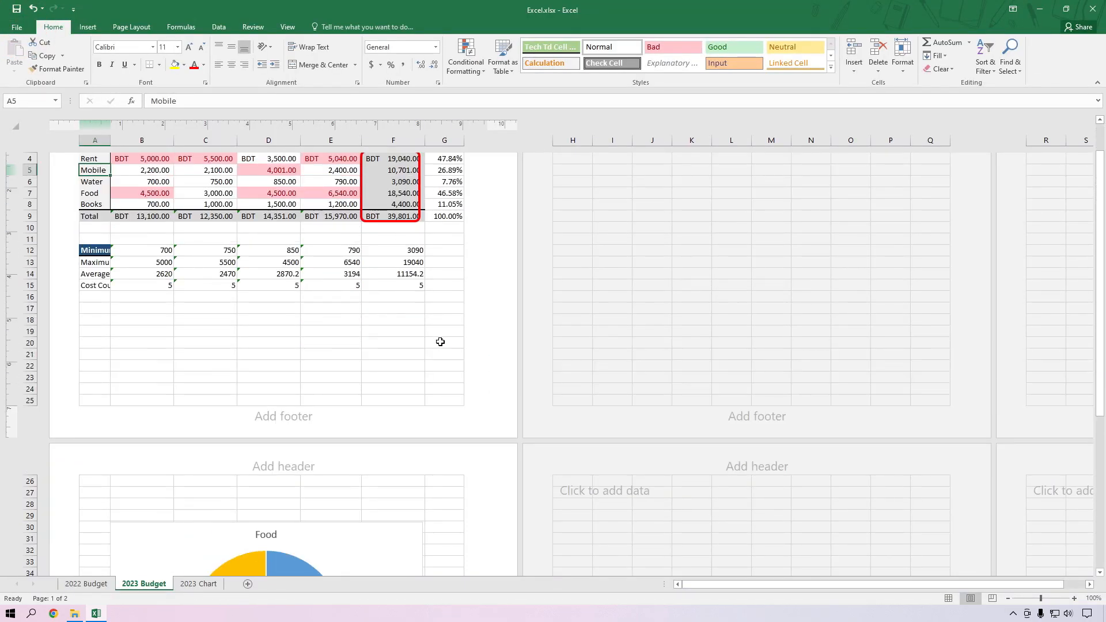
scroll(498, 296, up, 2)
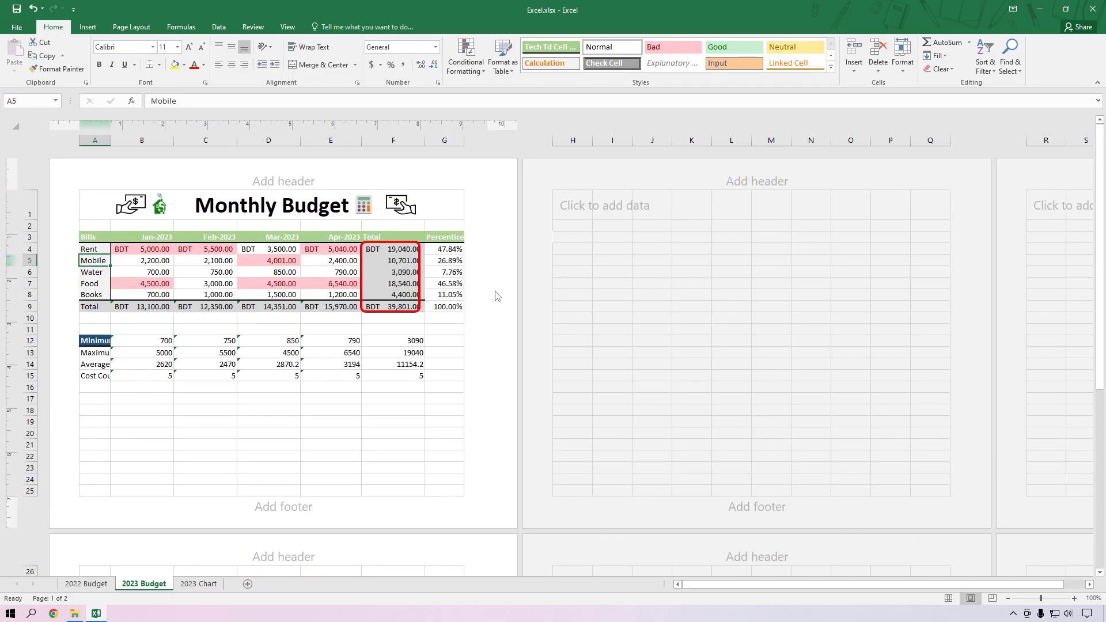
scroll(495, 294, down, 1)
scroll(489, 304, up, 1)
scroll(440, 297, down, 8)
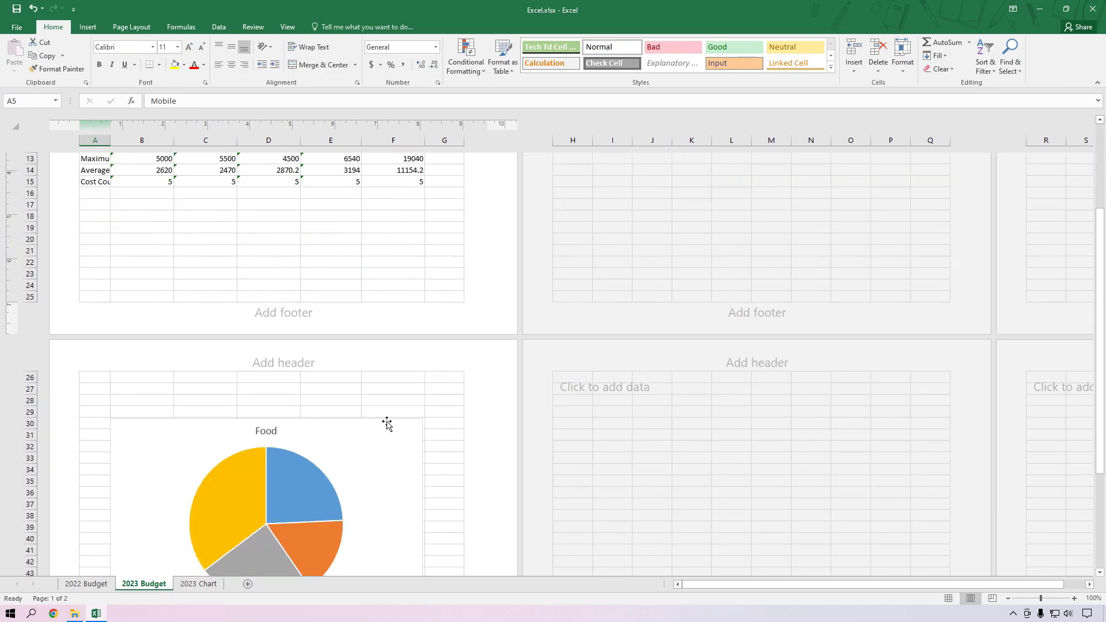
scroll(317, 373, up, 8)
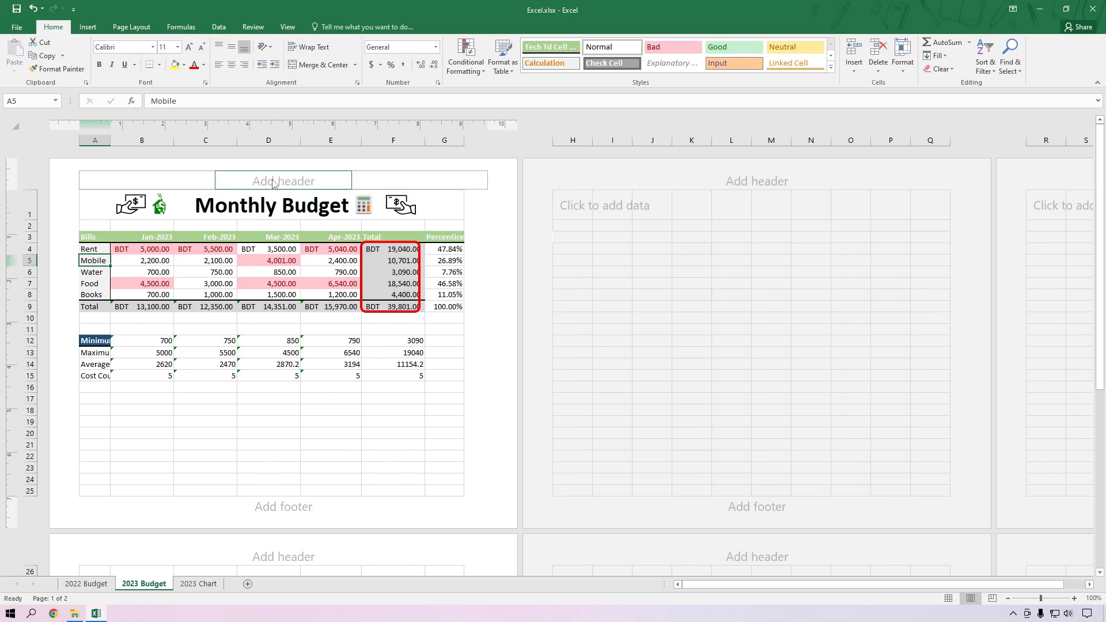
Examine the separate header and footer sections on the first page without entering anything.
click(172, 183)
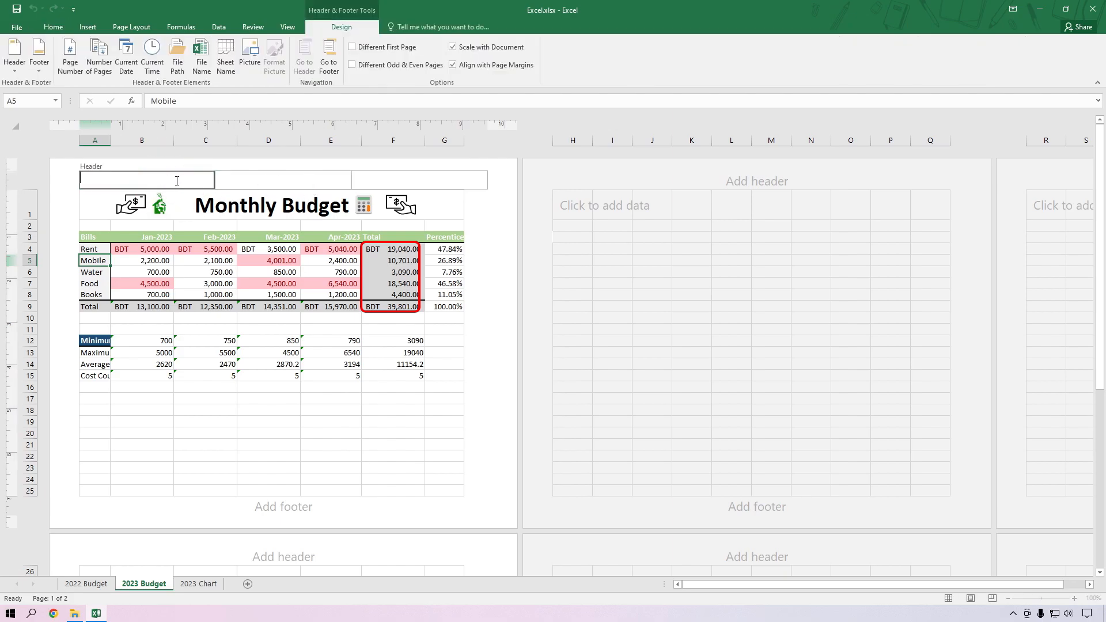
click(271, 183)
click(414, 179)
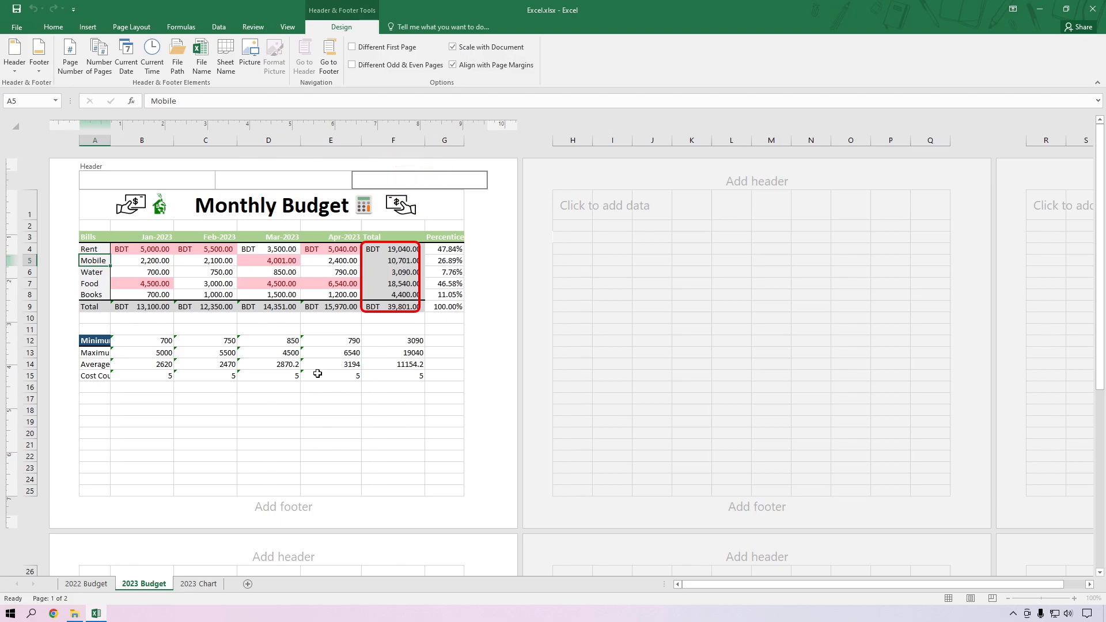
click(280, 508)
click(152, 509)
click(269, 511)
click(392, 508)
click(283, 510)
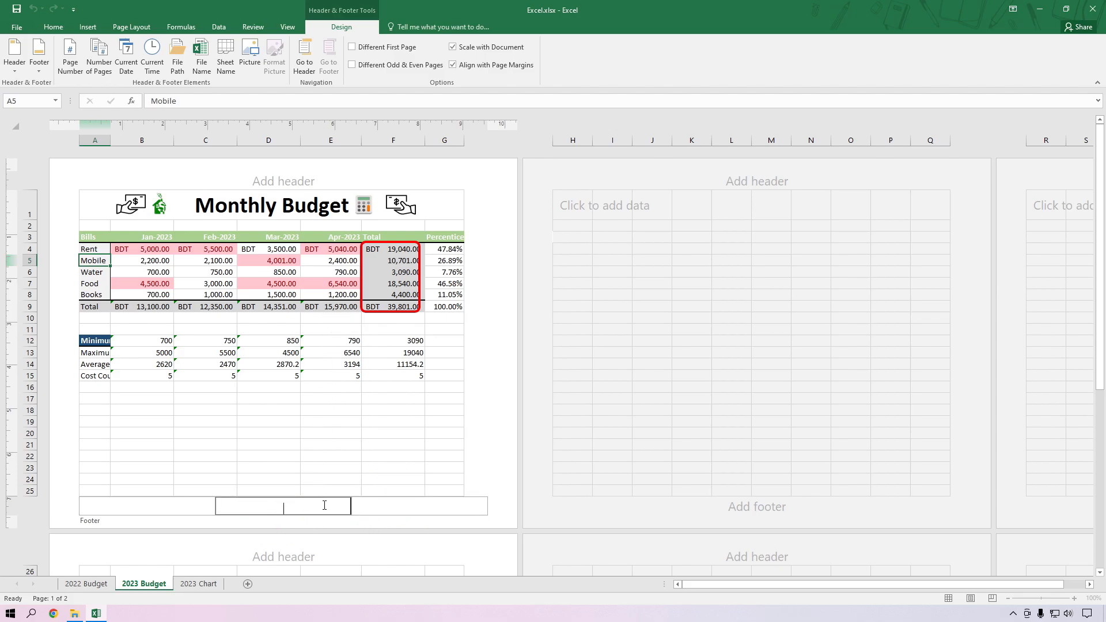
click(323, 464)
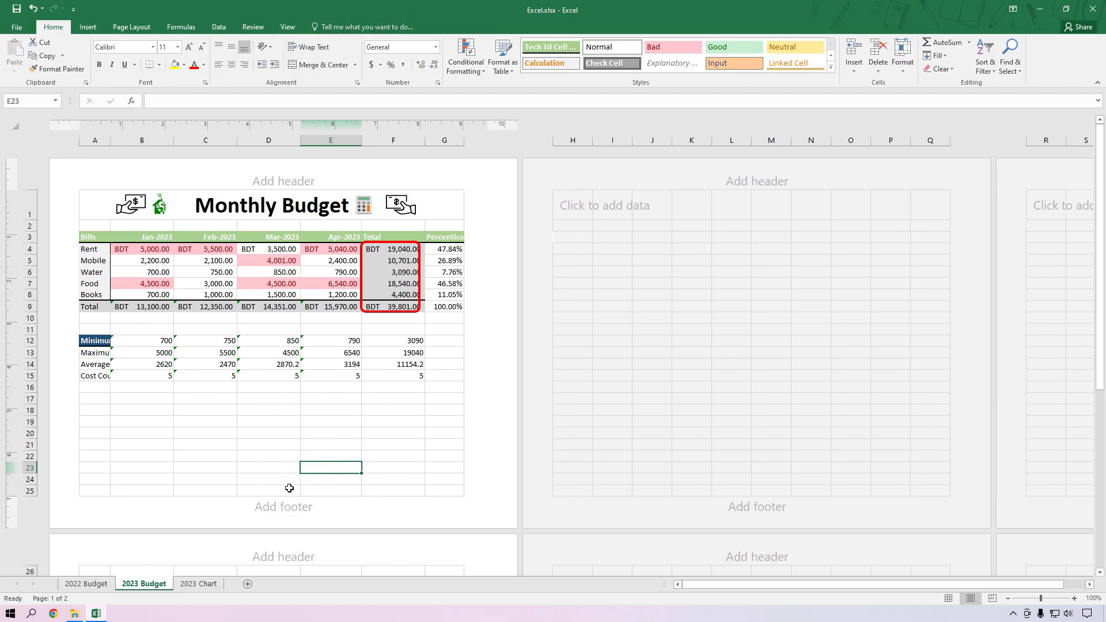
Insert an automatic page number in the centre section of the footer.
click(287, 511)
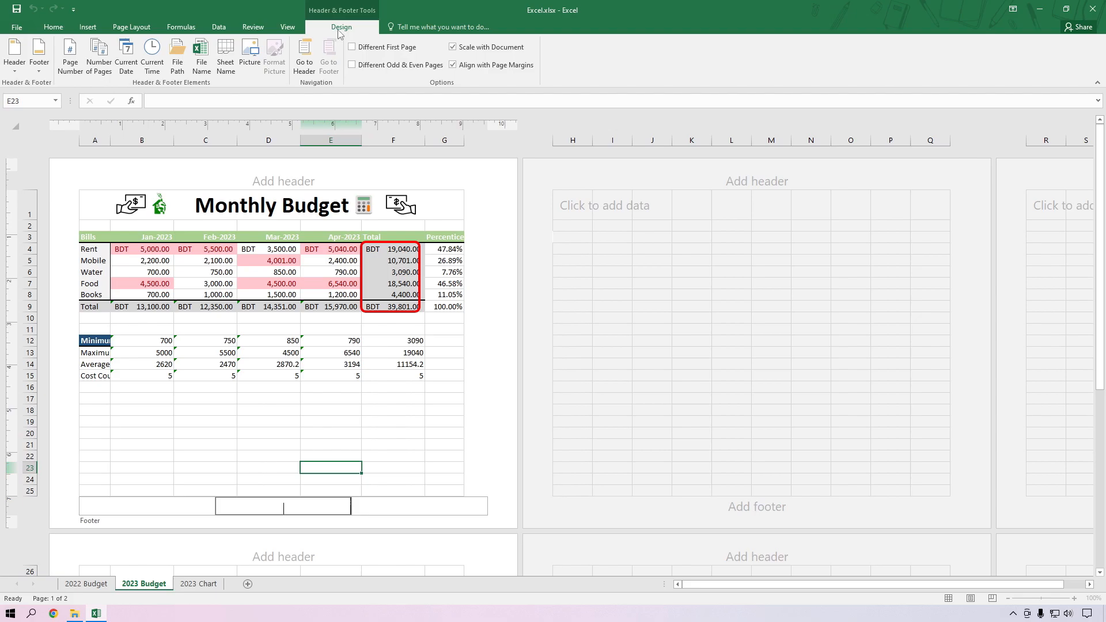
click(72, 70)
click(399, 469)
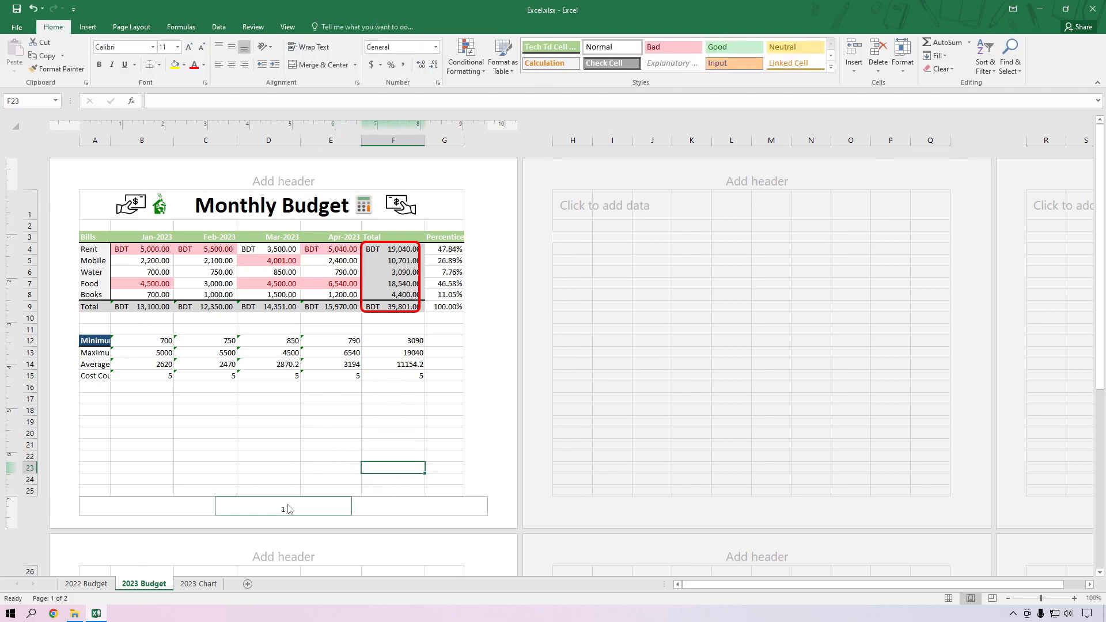
Try a test entry "ryt" in cell E70 on the third page to check its footer numbering, and discard it.
scroll(424, 447, down, 10)
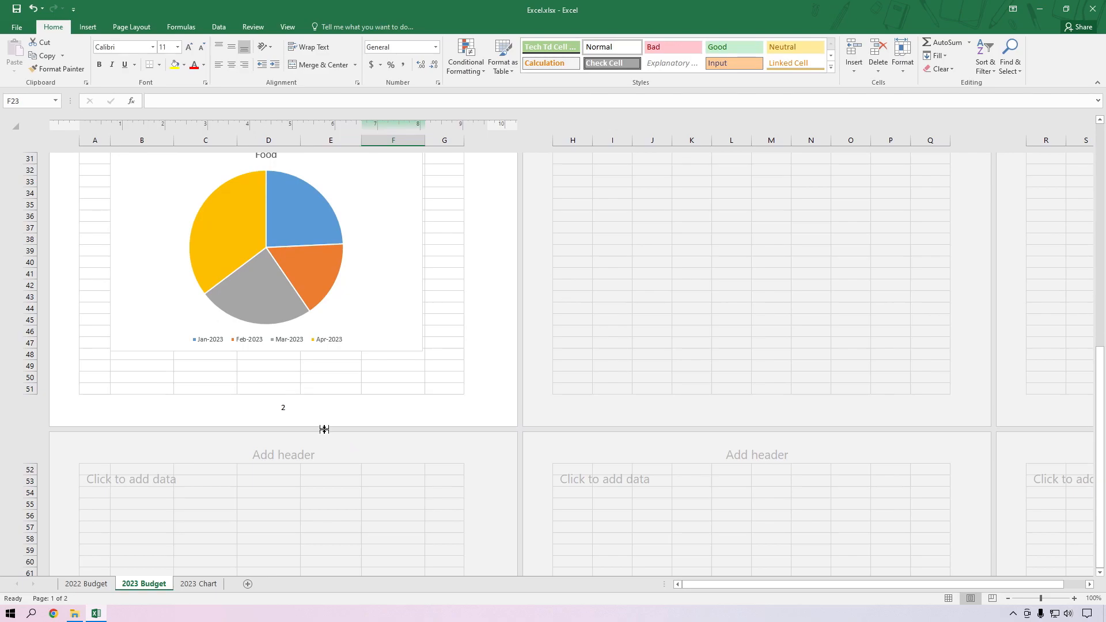
scroll(274, 461, down, 2)
click(323, 470)
scroll(340, 495, down, 8)
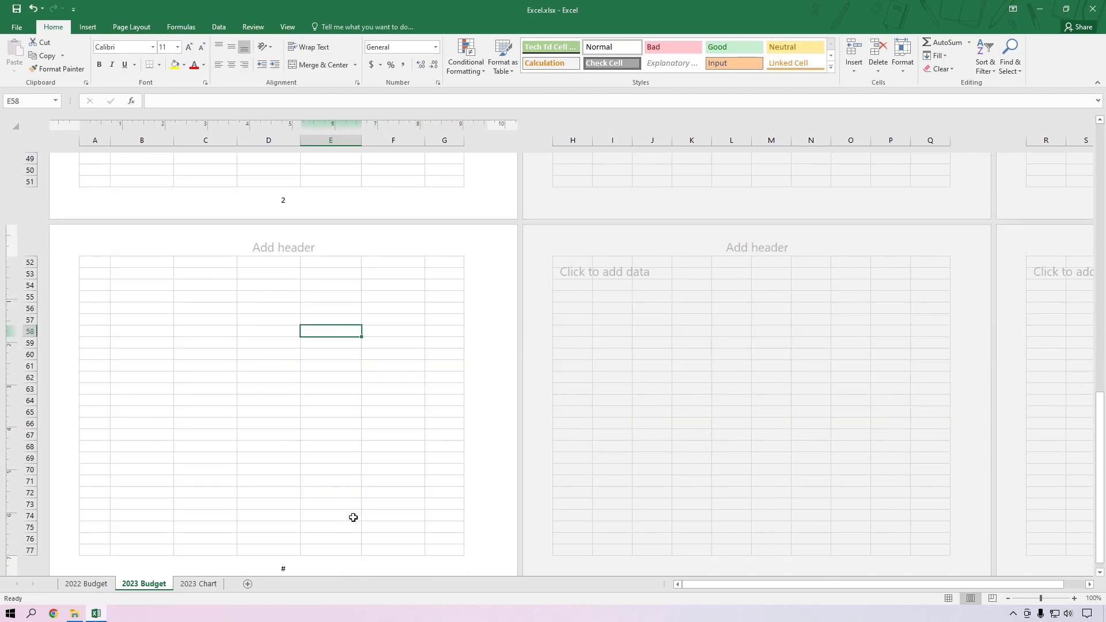
click(329, 262)
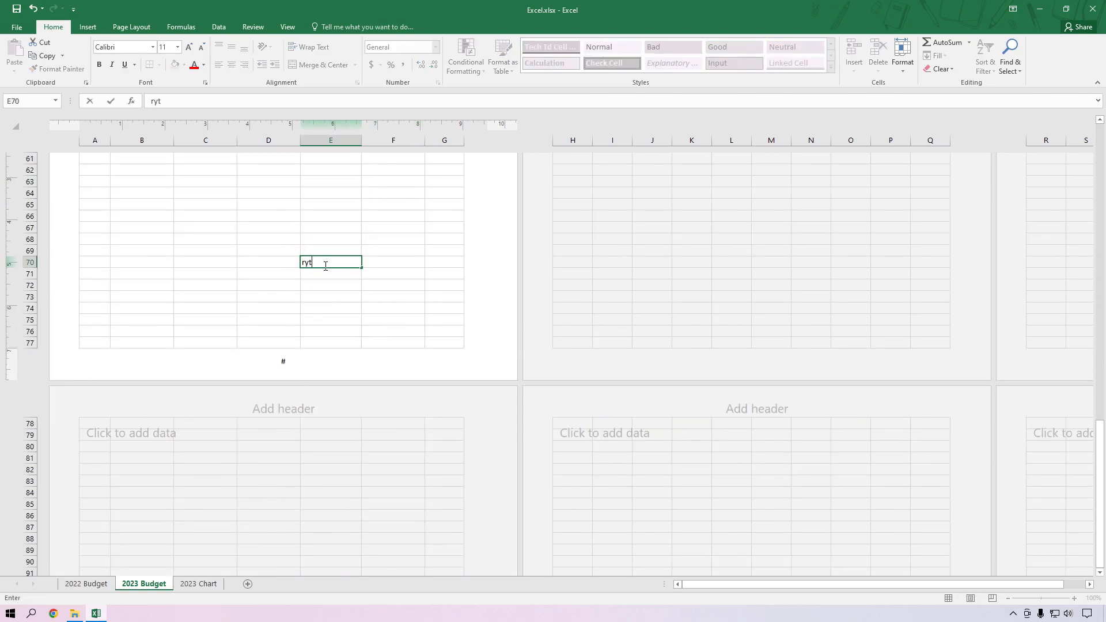
scroll(411, 443, up, 6)
scroll(325, 239, up, 4)
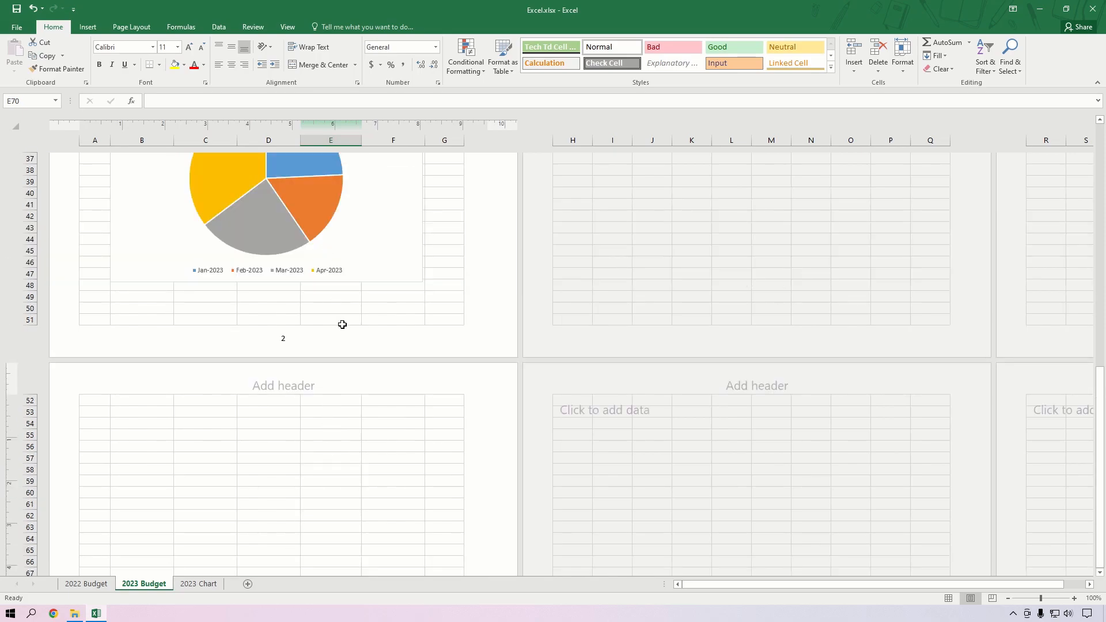
Review the footer page numbers on the budget table page and the Food chart page.
click(388, 254)
click(450, 272)
scroll(412, 396, up, 7)
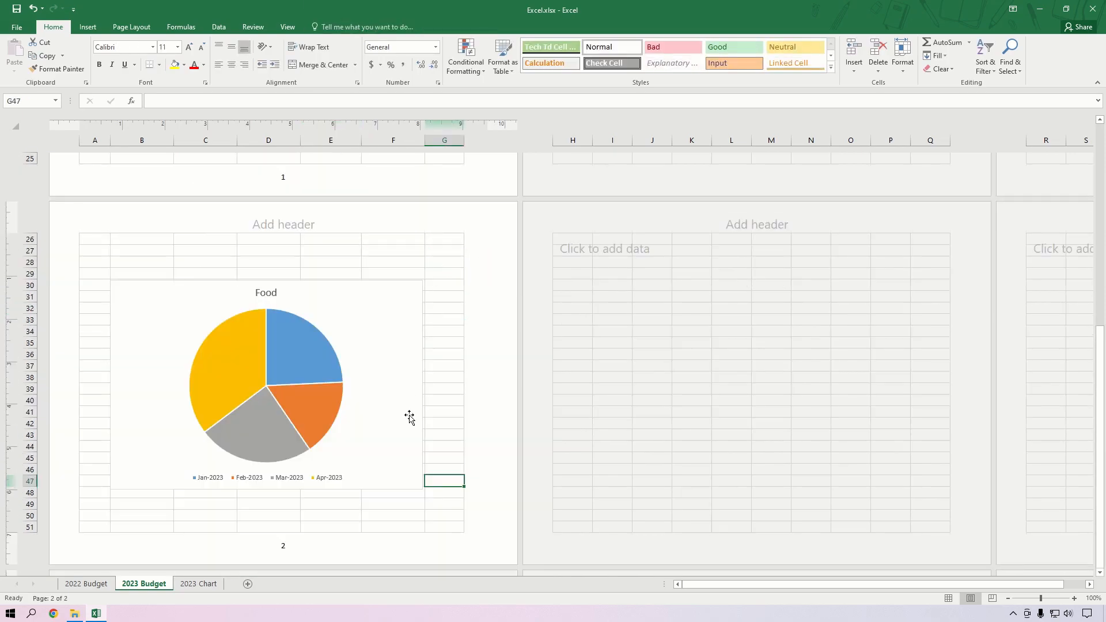
scroll(412, 397, up, 5)
scroll(412, 395, down, 4)
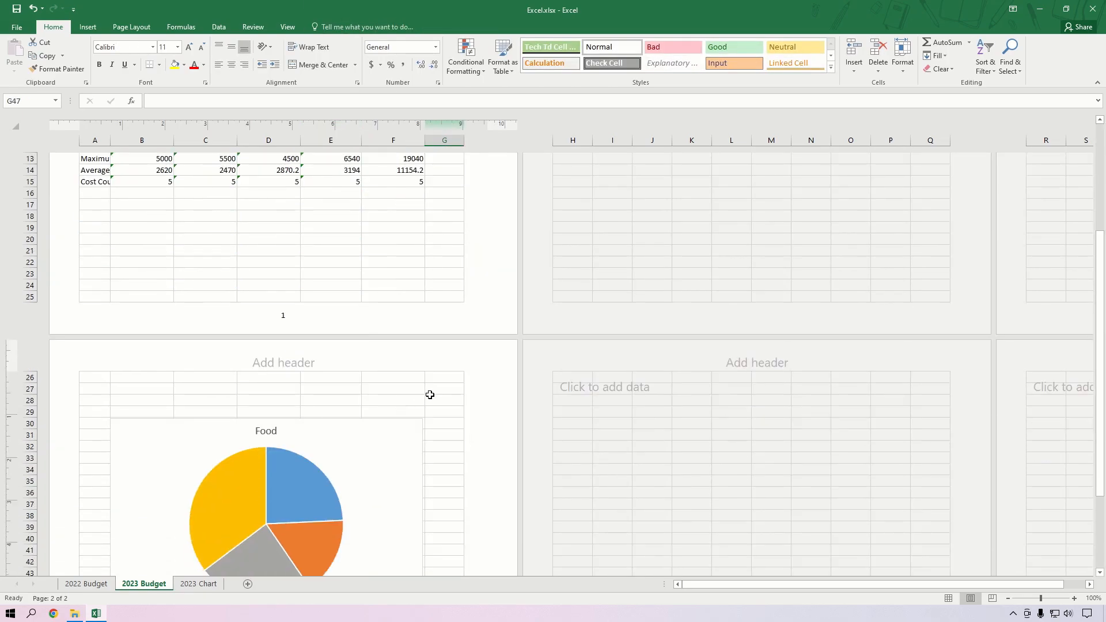
scroll(608, 428, up, 2)
scroll(496, 429, down, 20)
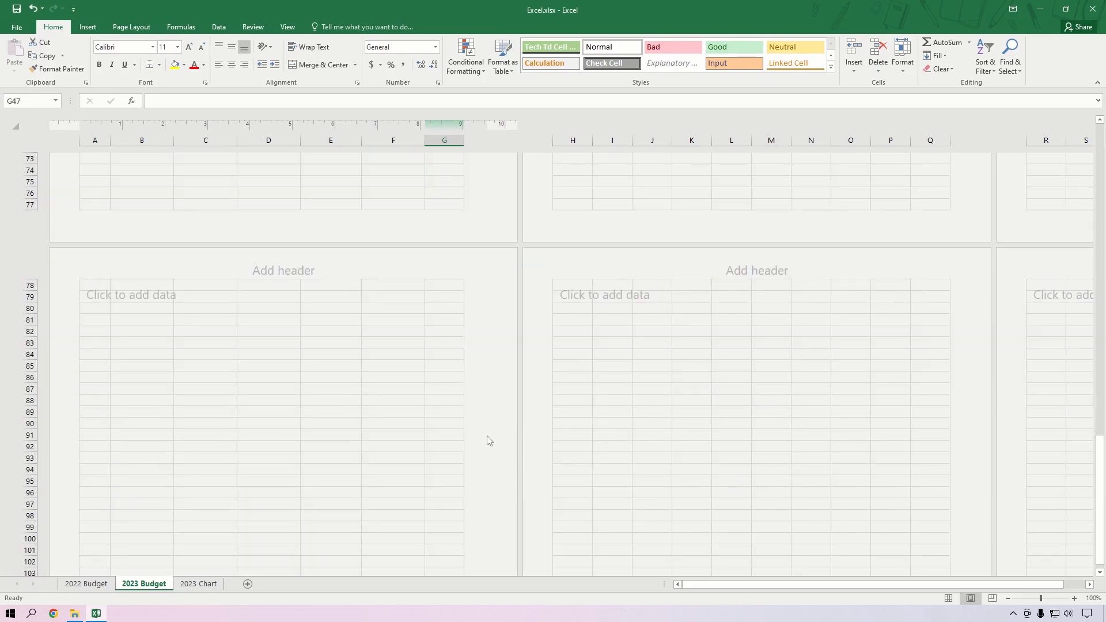
scroll(483, 462, up, 9)
scroll(565, 331, up, 13)
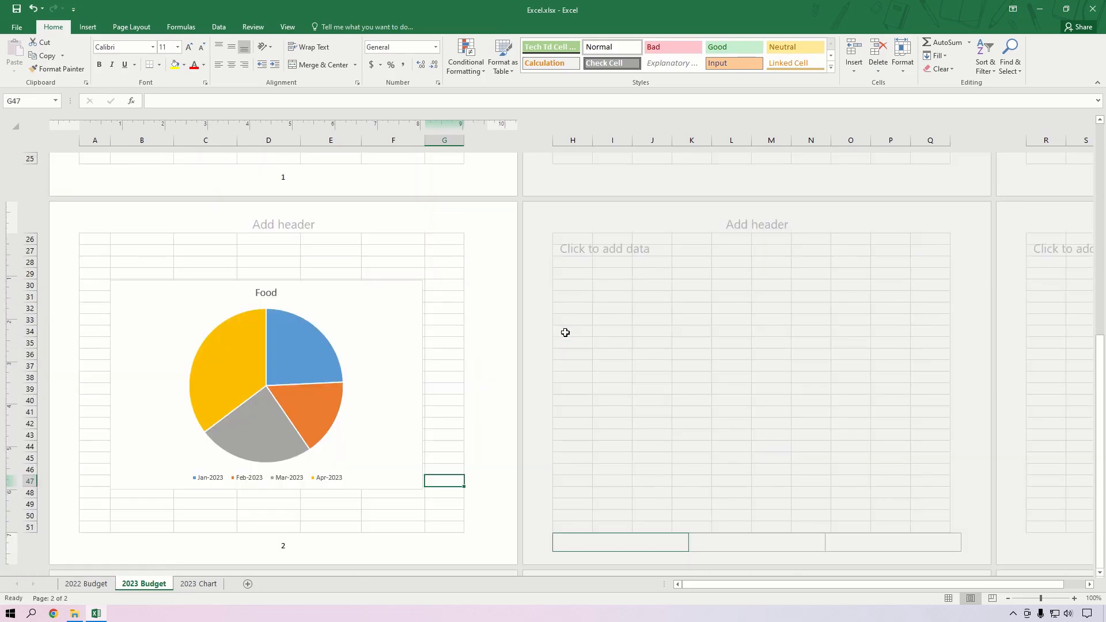
scroll(564, 336, up, 4)
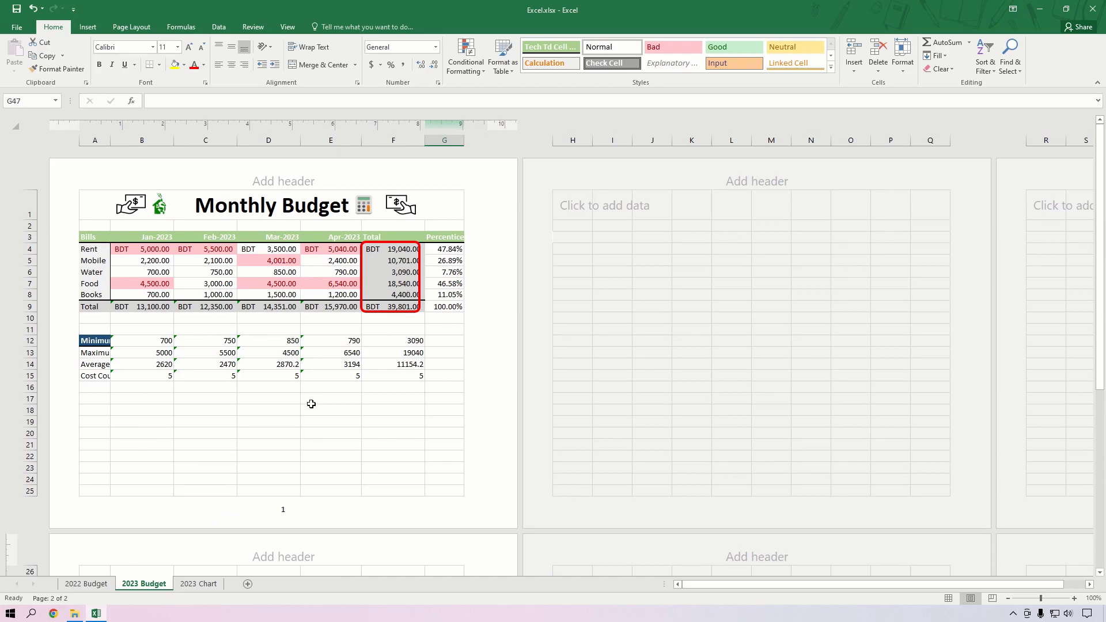
scroll(323, 392, down, 4)
scroll(362, 369, down, 3)
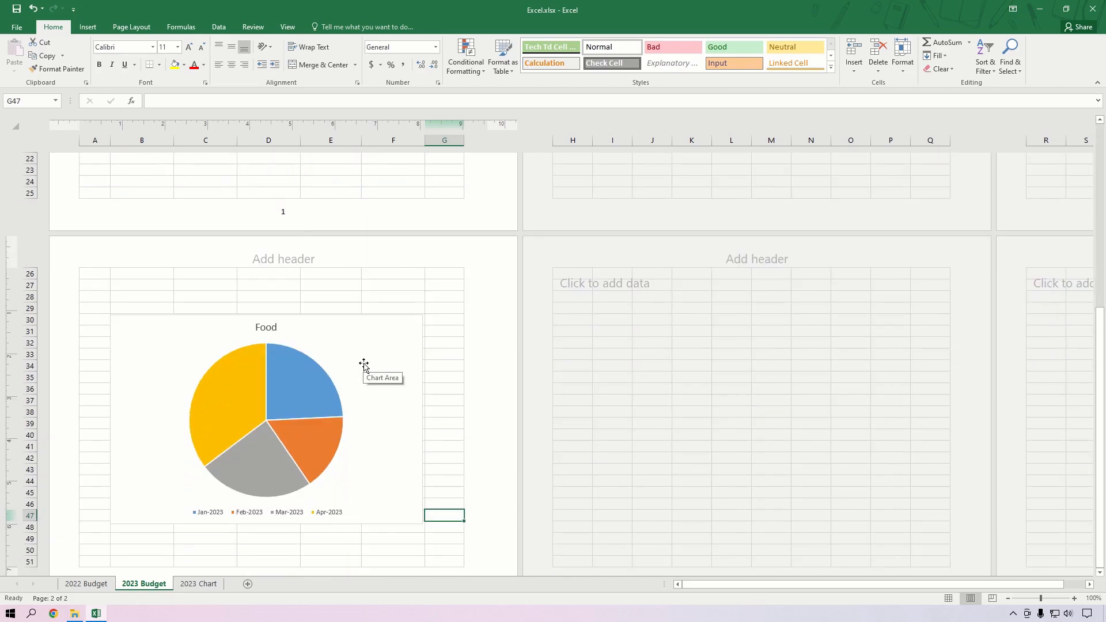
scroll(363, 364, up, 7)
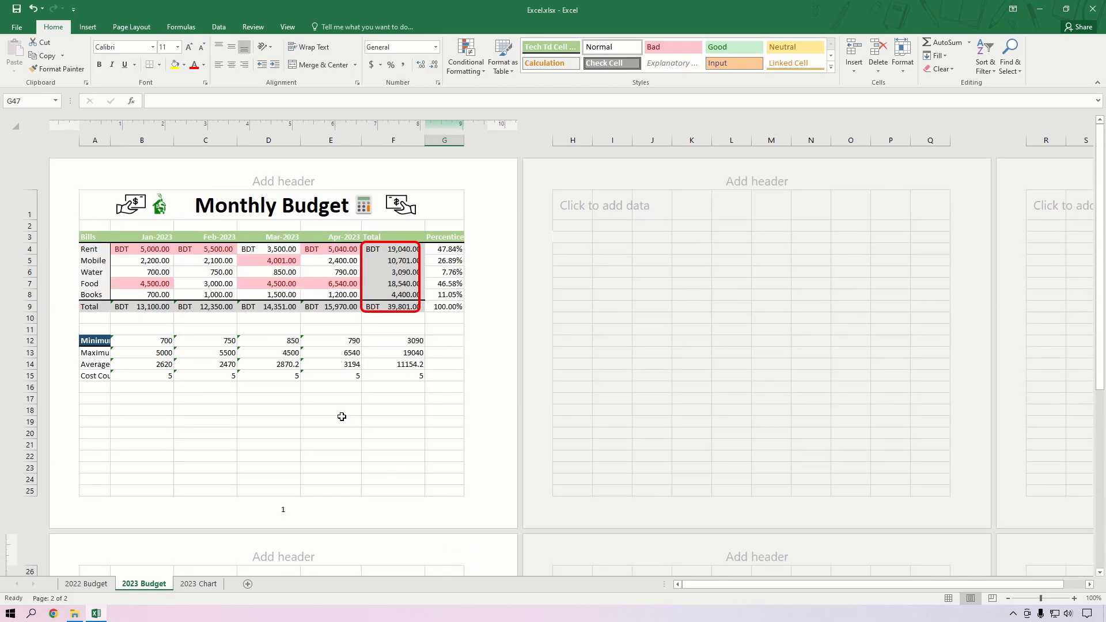
scroll(340, 415, down, 7)
scroll(415, 363, up, 3)
Insert the workbook's file path in the right-hand section of the page header.
click(383, 327)
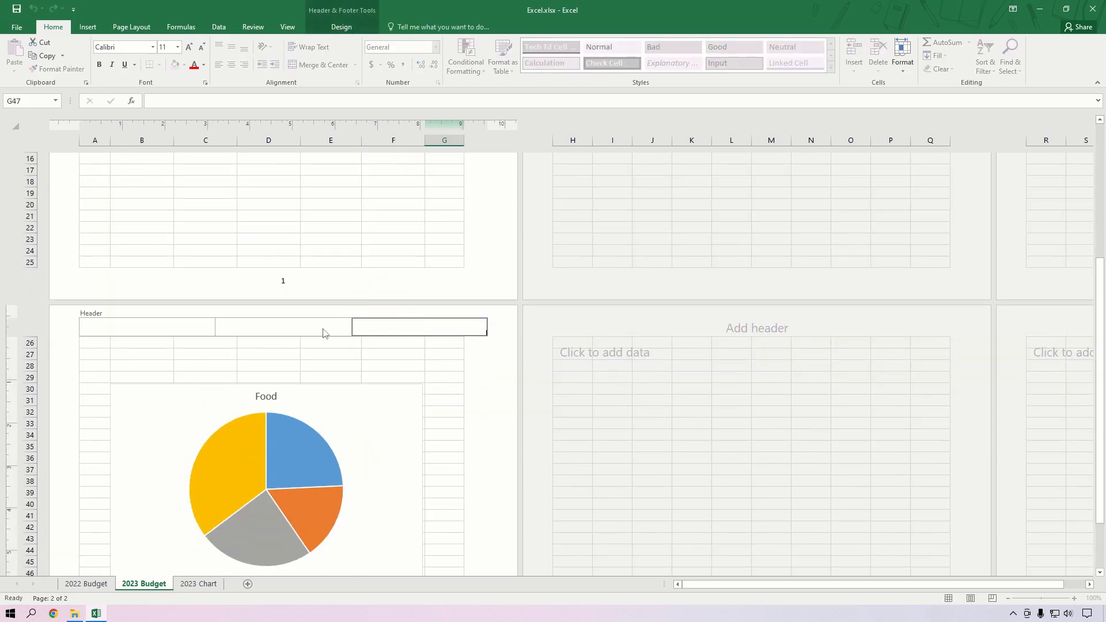
click(386, 325)
click(350, 27)
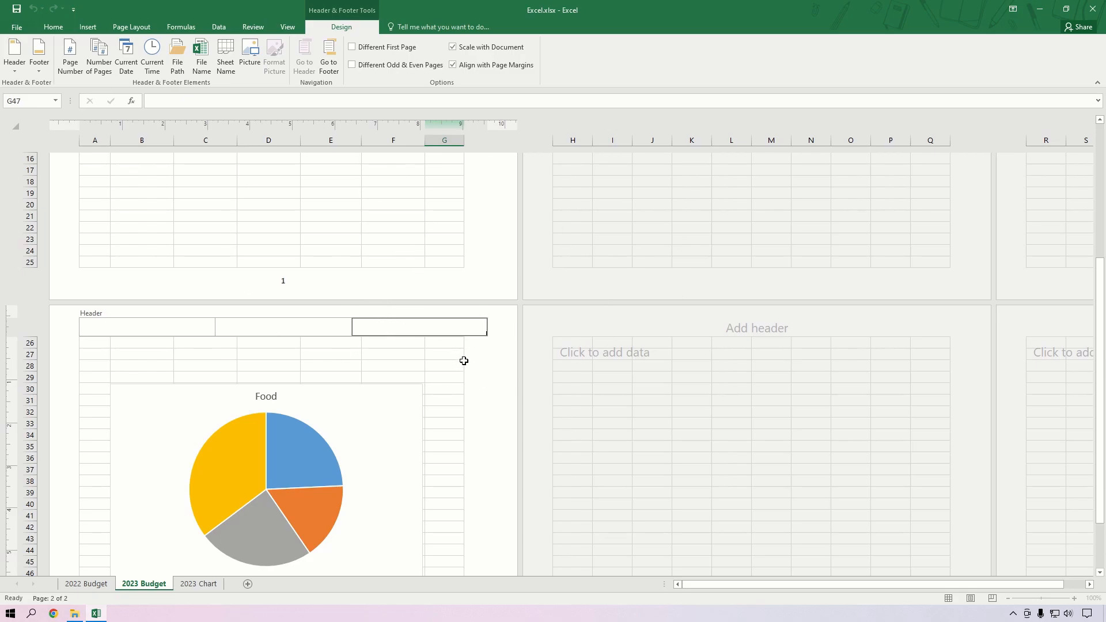
click(391, 328)
click(431, 324)
click(176, 61)
click(443, 376)
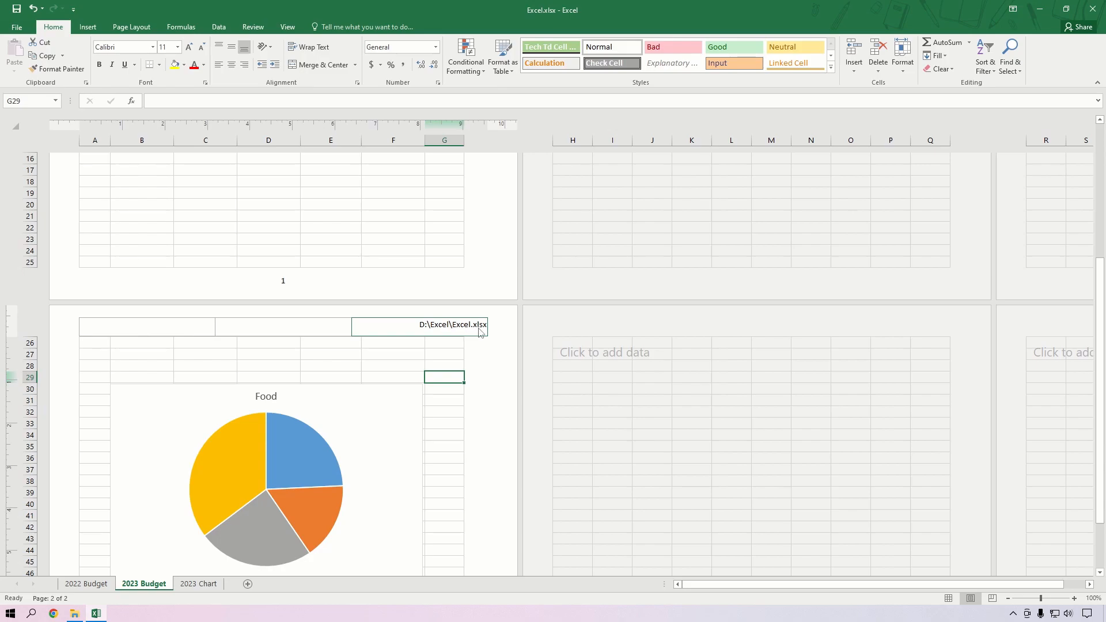
Check the header file path and footer page number on both pages in the print preview with the margin guides hidden.
scroll(496, 368, up, 7)
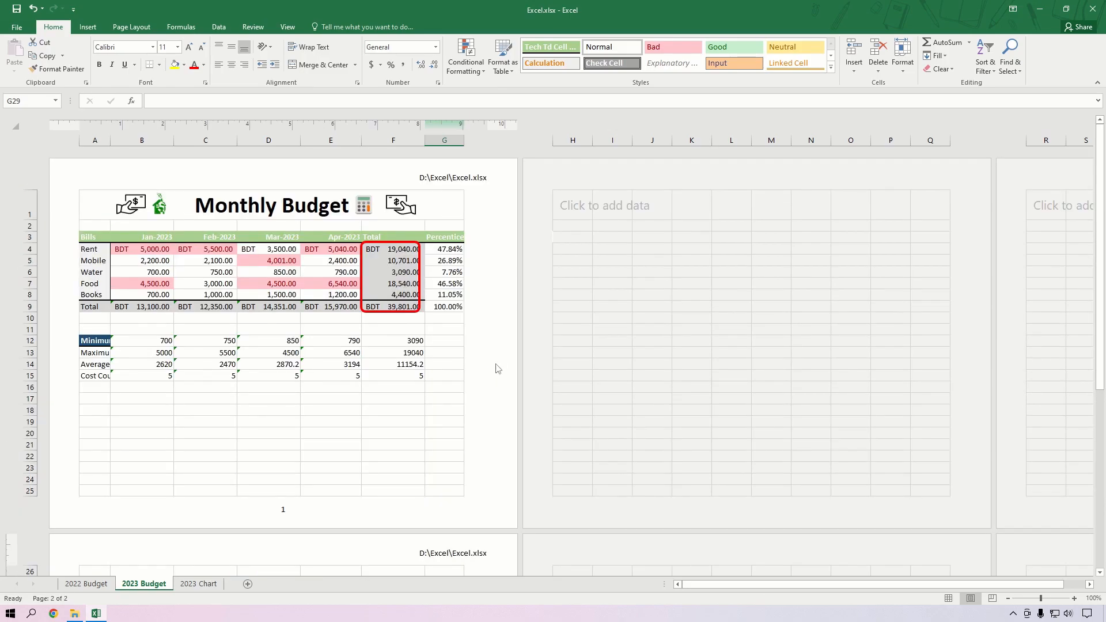
click(18, 27)
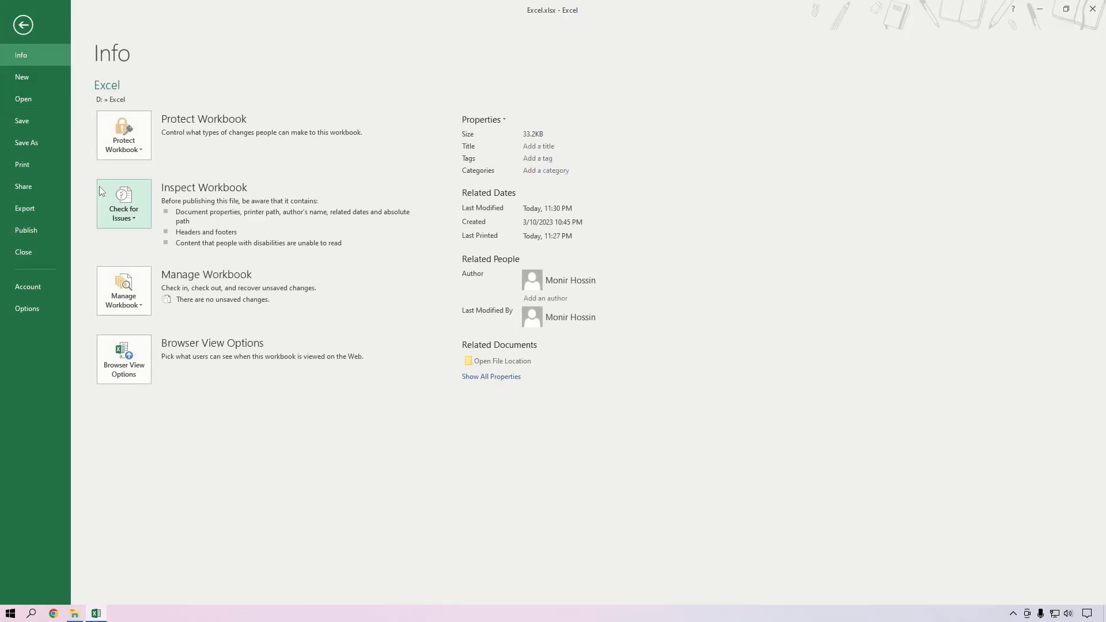
click(23, 164)
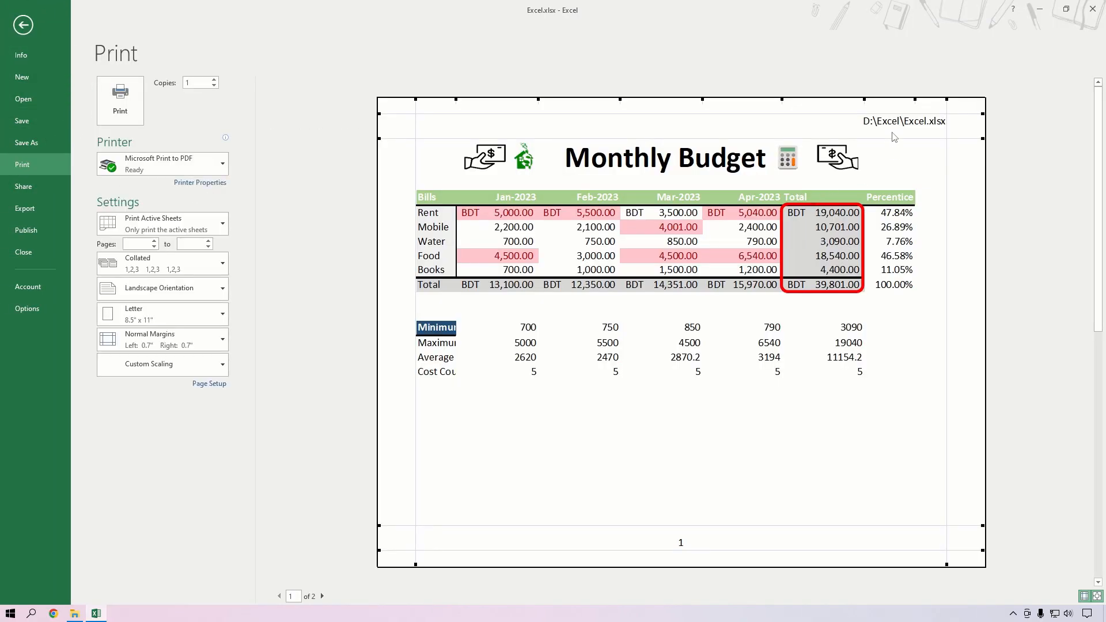
click(1097, 597)
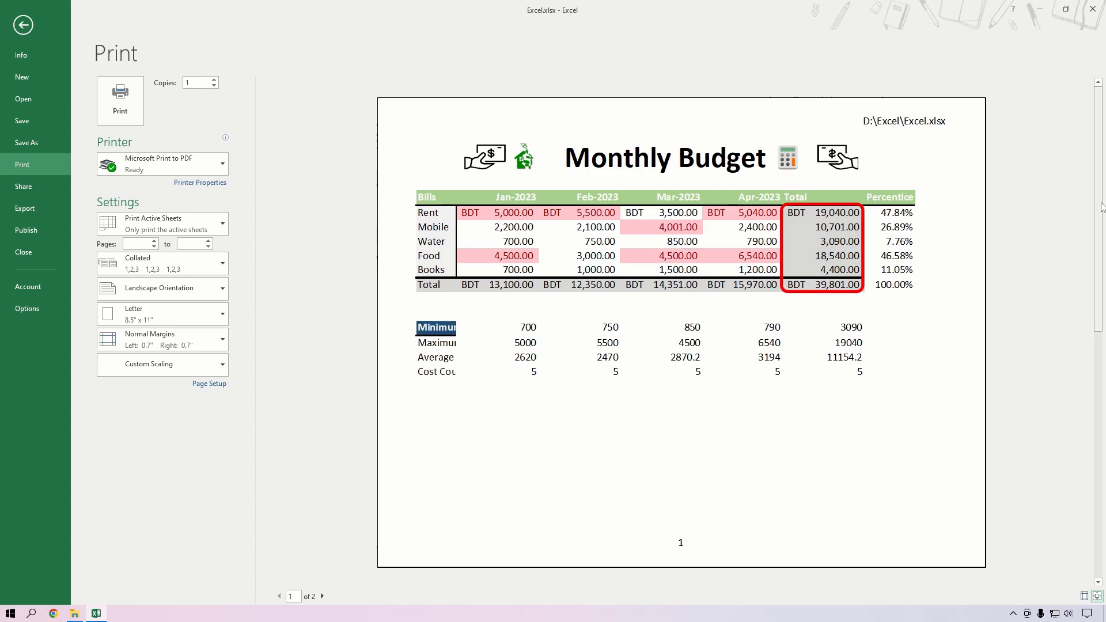
click(1097, 421)
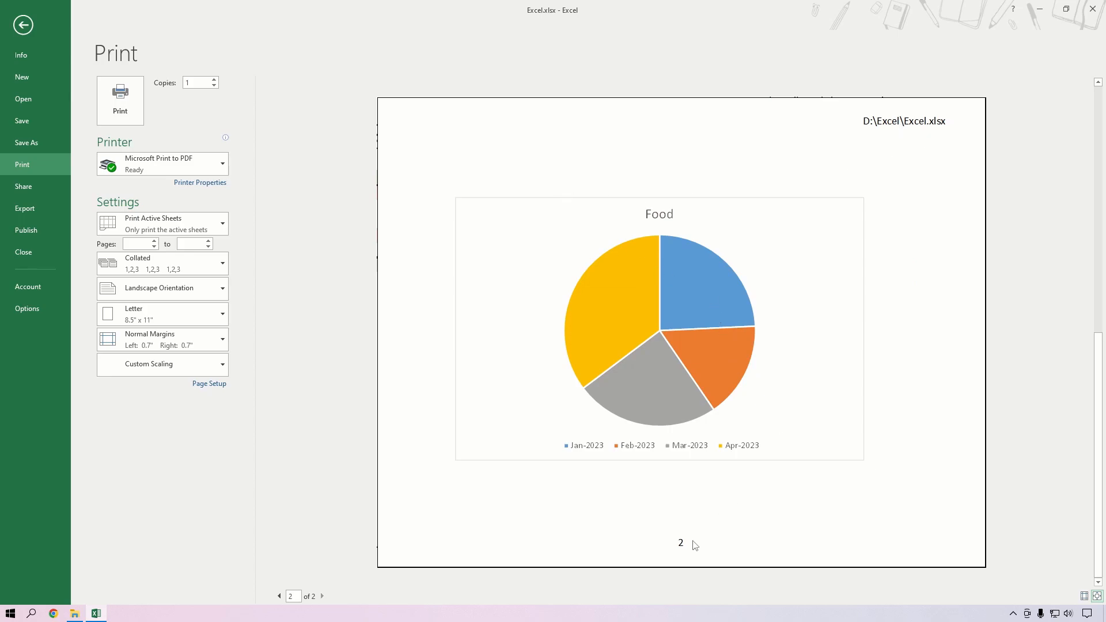
Leave the print preview, close the workbook and reopen Excel.xlsx from the D:\Excel folder.
click(23, 25)
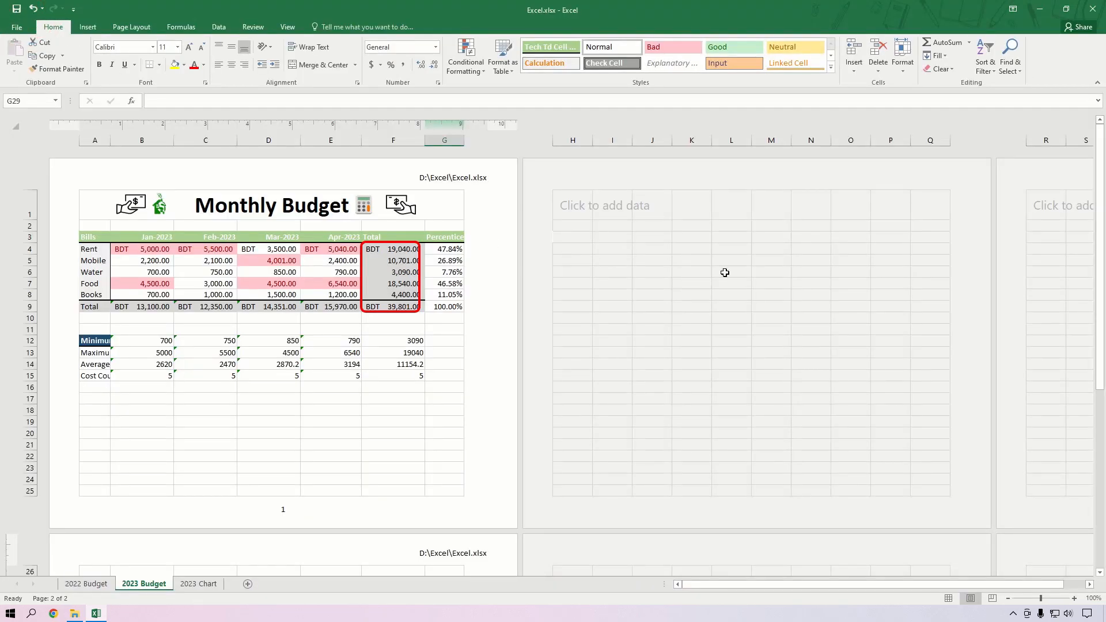
click(1093, 7)
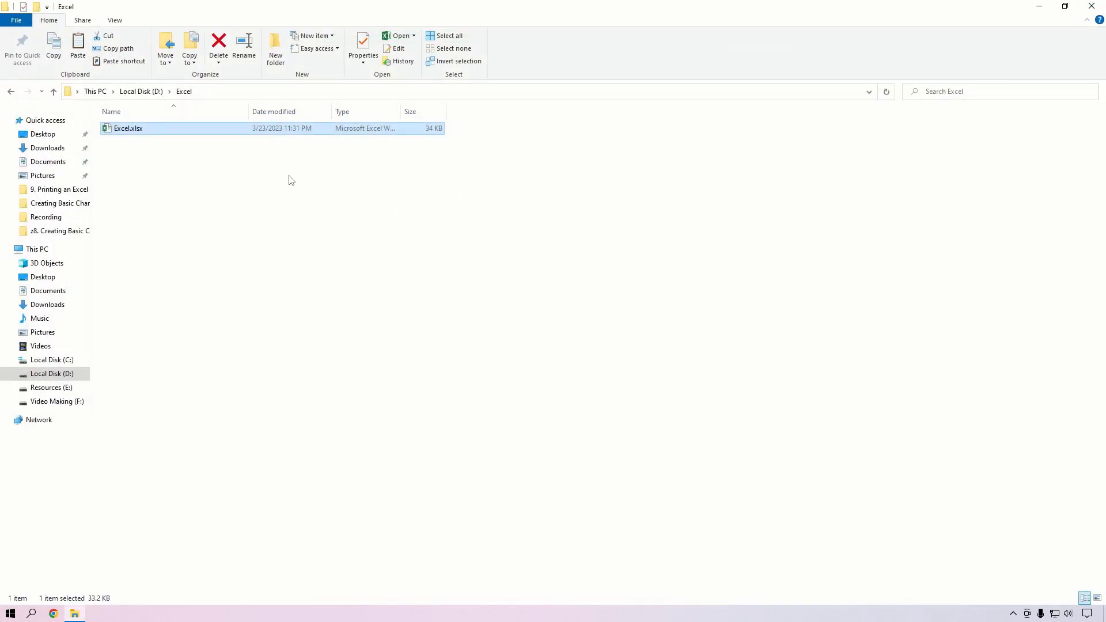
double_click(167, 129)
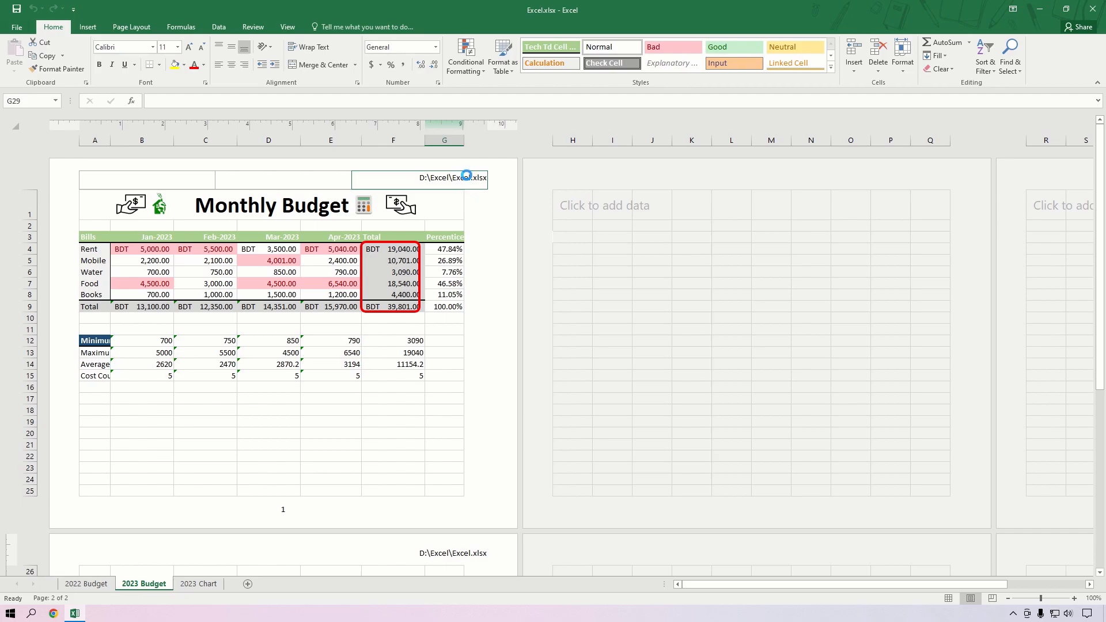
Print the 2023 Budget sheet with Microsoft Print to PDF as the printer.
ctrl+scroll(466, 176, up, 4)
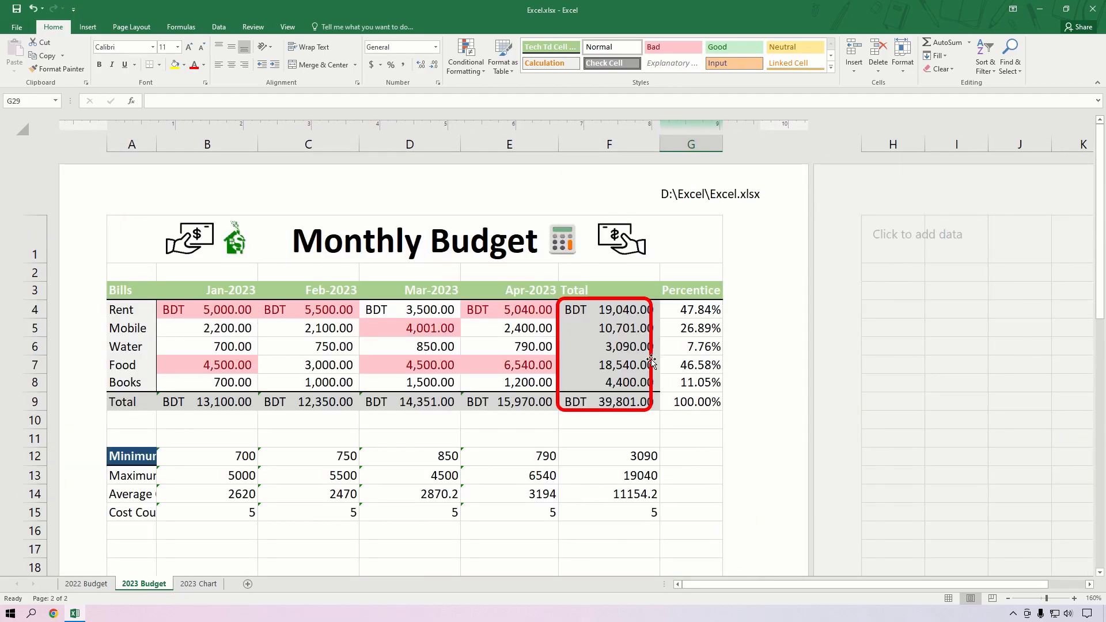
click(18, 25)
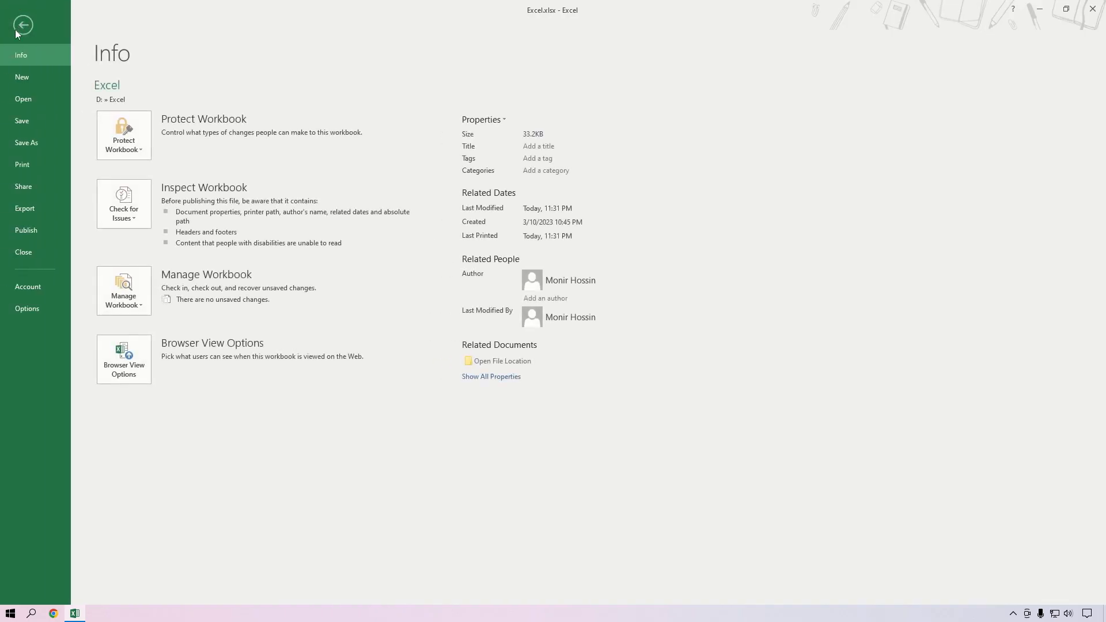
click(29, 164)
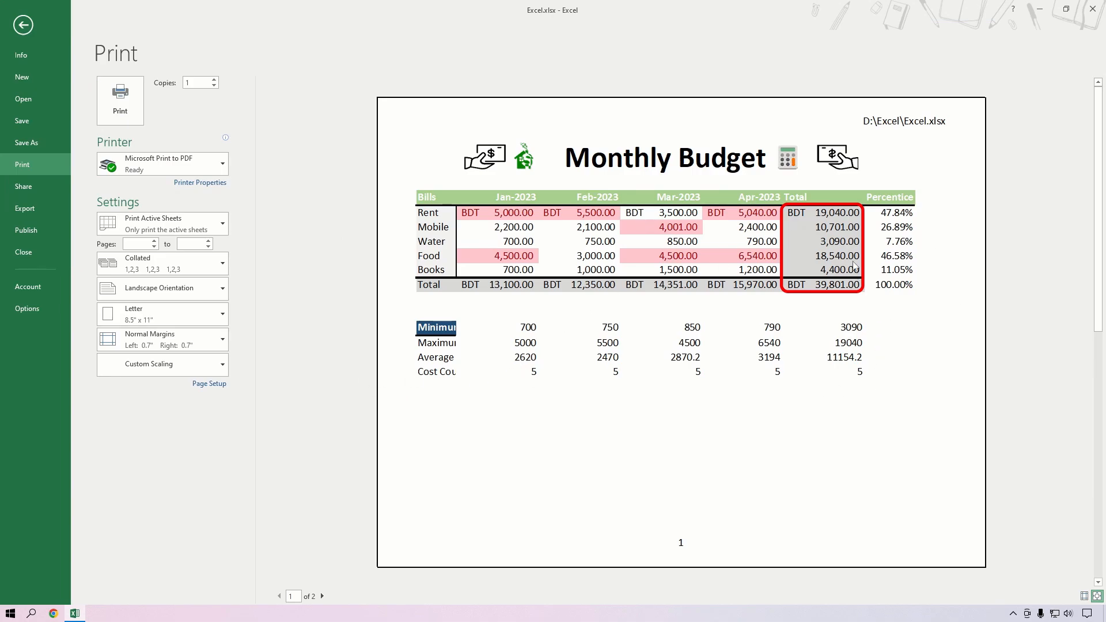
click(202, 165)
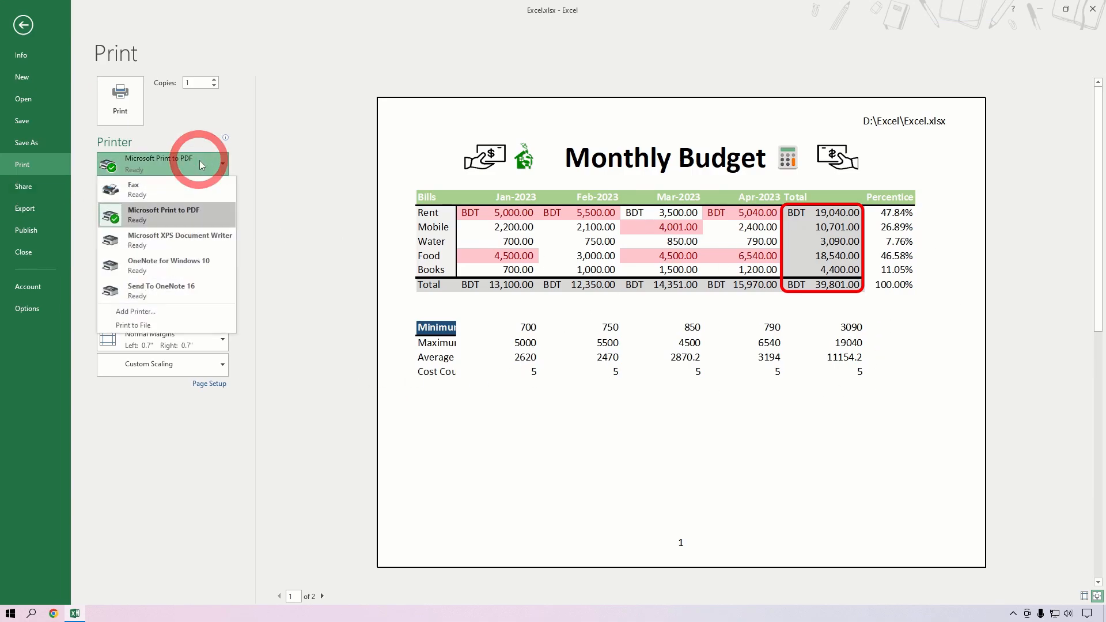
click(184, 217)
click(131, 95)
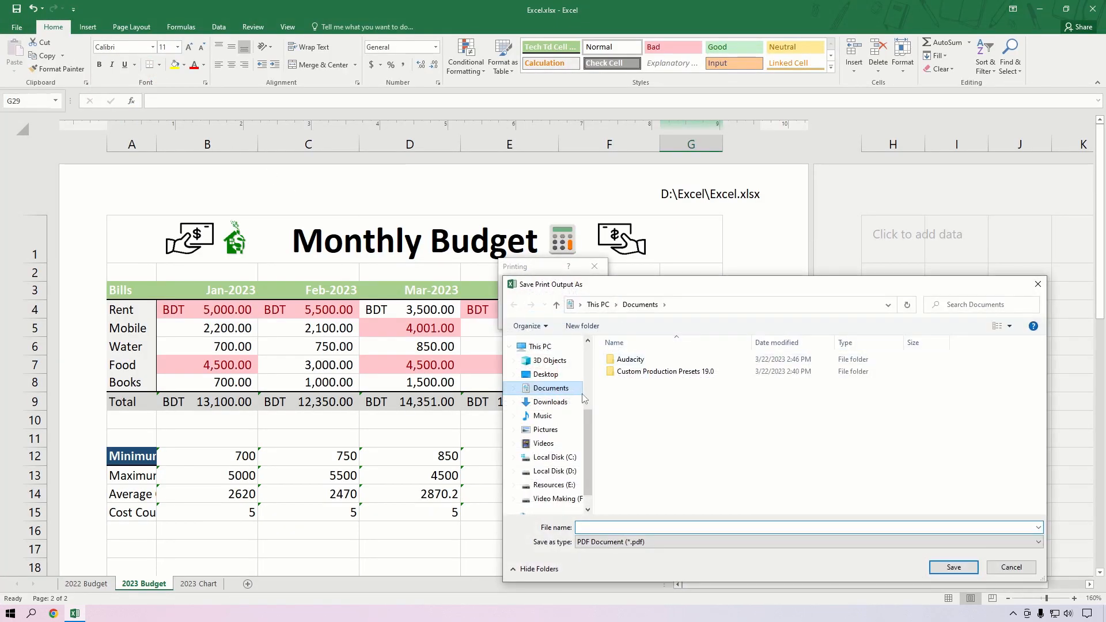
Save the print output as a PDF named "print demo" on the Desktop.
click(546, 374)
click(628, 528)
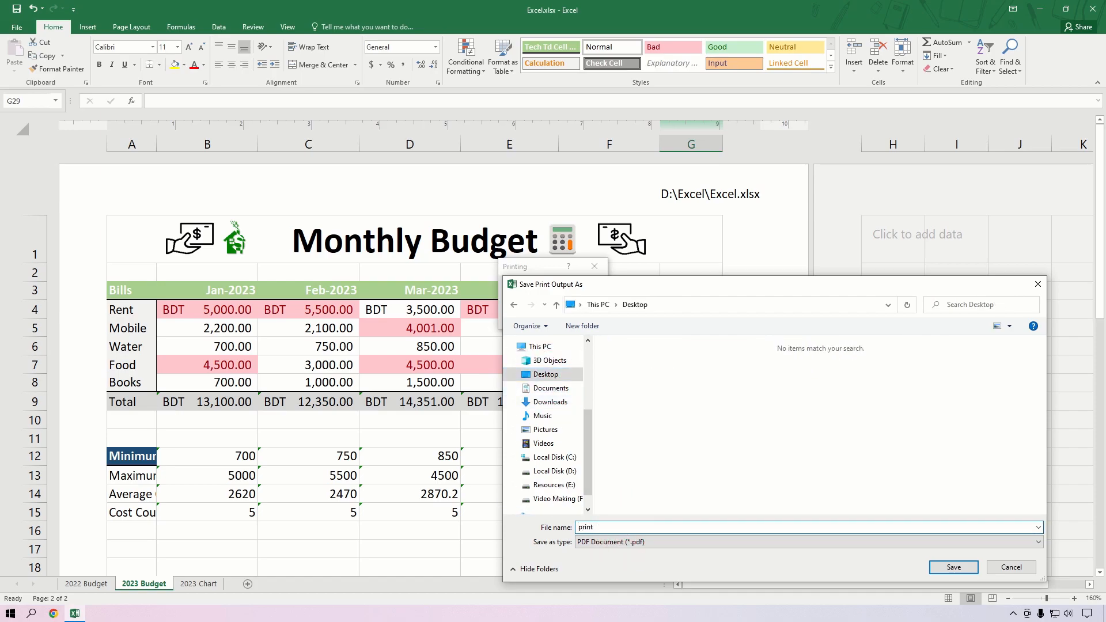
key(Return)
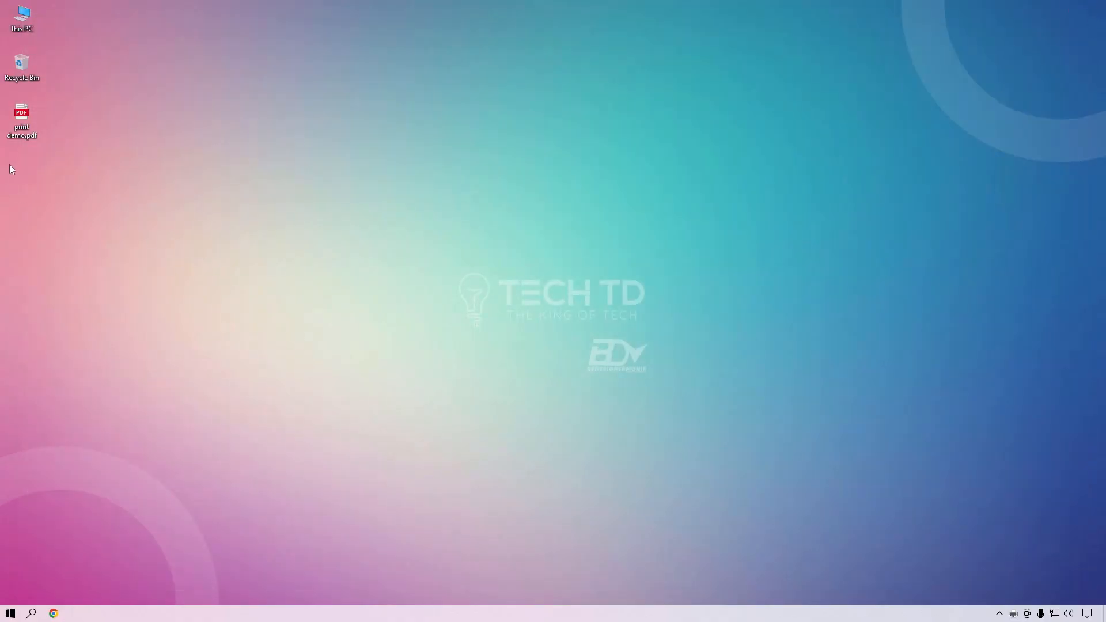
Open print demo.pdf from the desktop and review the budget table page and the Food chart page.
double_click(21, 115)
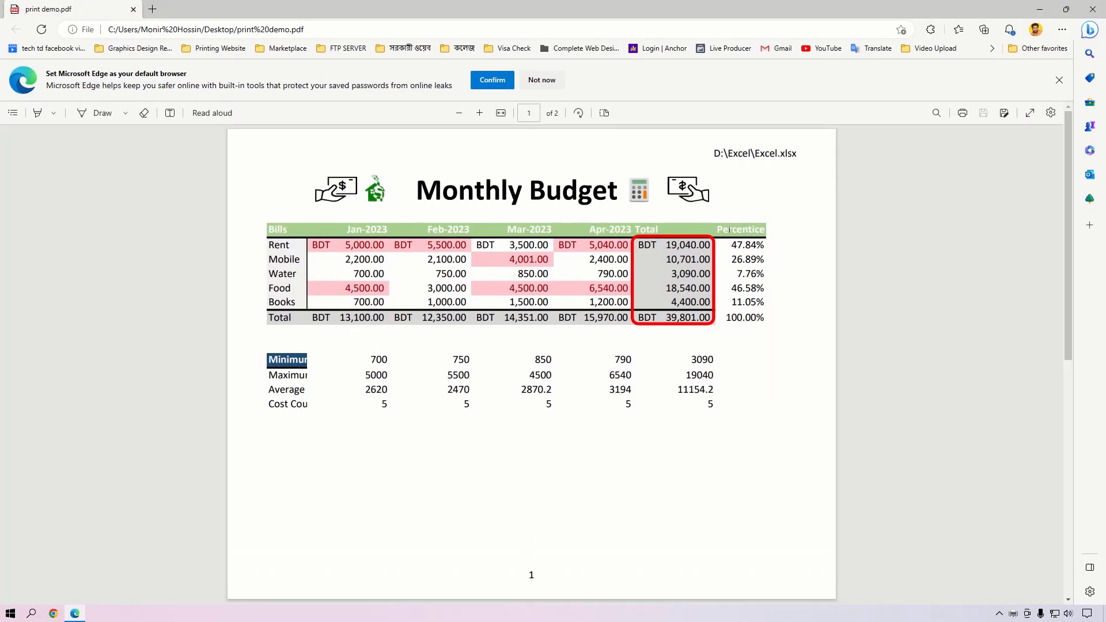
scroll(739, 309, down, 8)
scroll(740, 328, up, 7)
scroll(731, 355, up, 2)
scroll(731, 353, down, 8)
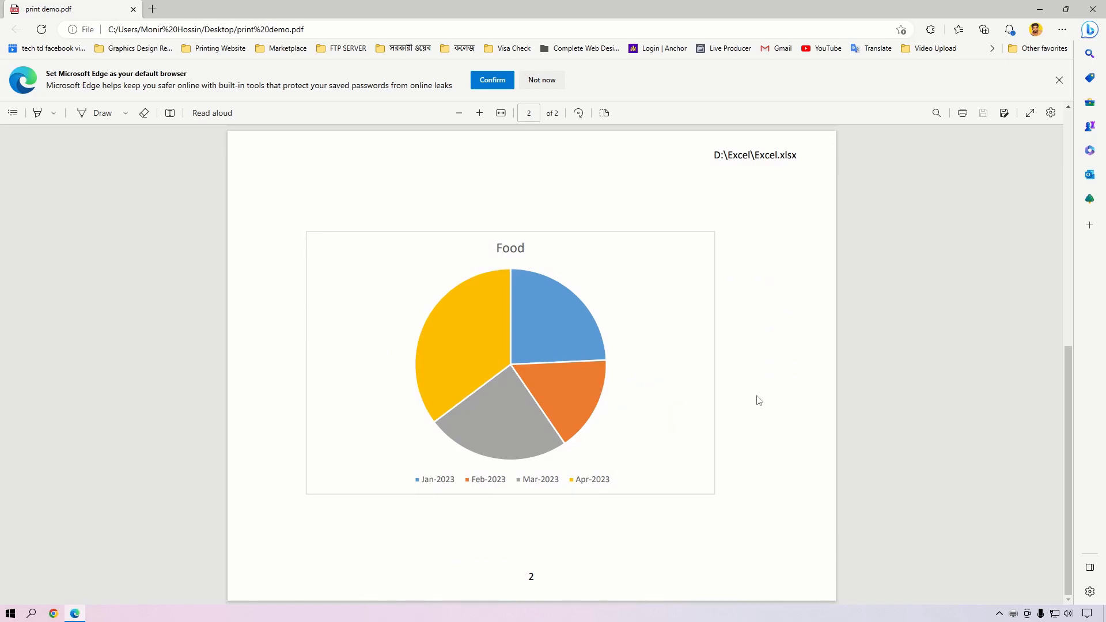
scroll(759, 398, up, 8)
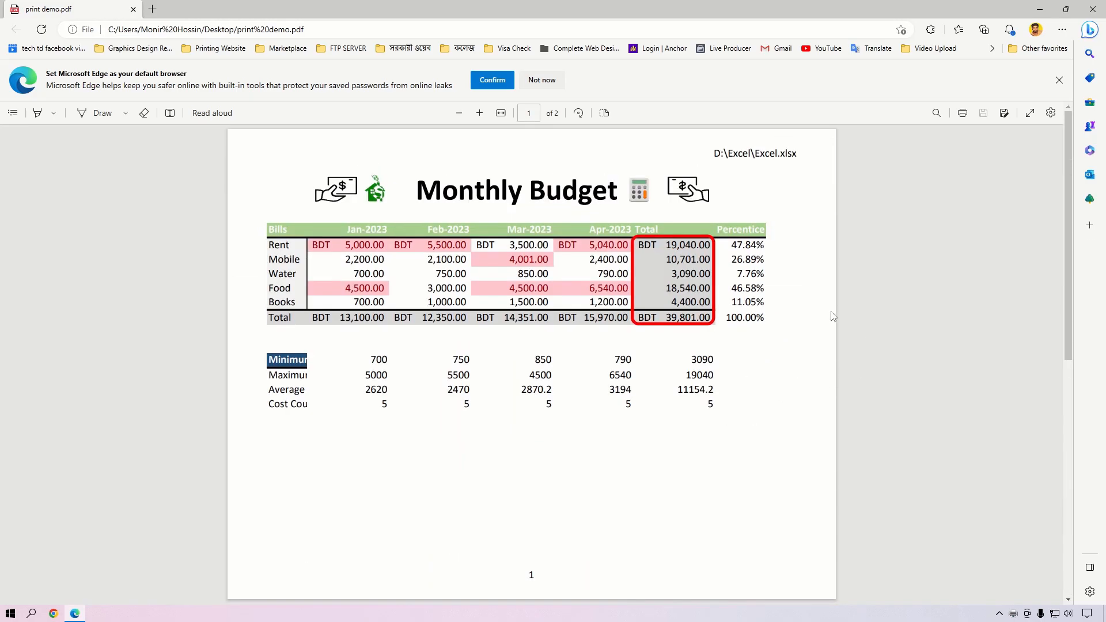
Examine the row labels and values of the minimum, maximum, average and cost count block in the PDF.
drag(273, 357, 319, 373)
click(318, 372)
click(306, 359)
drag(311, 376, 306, 411)
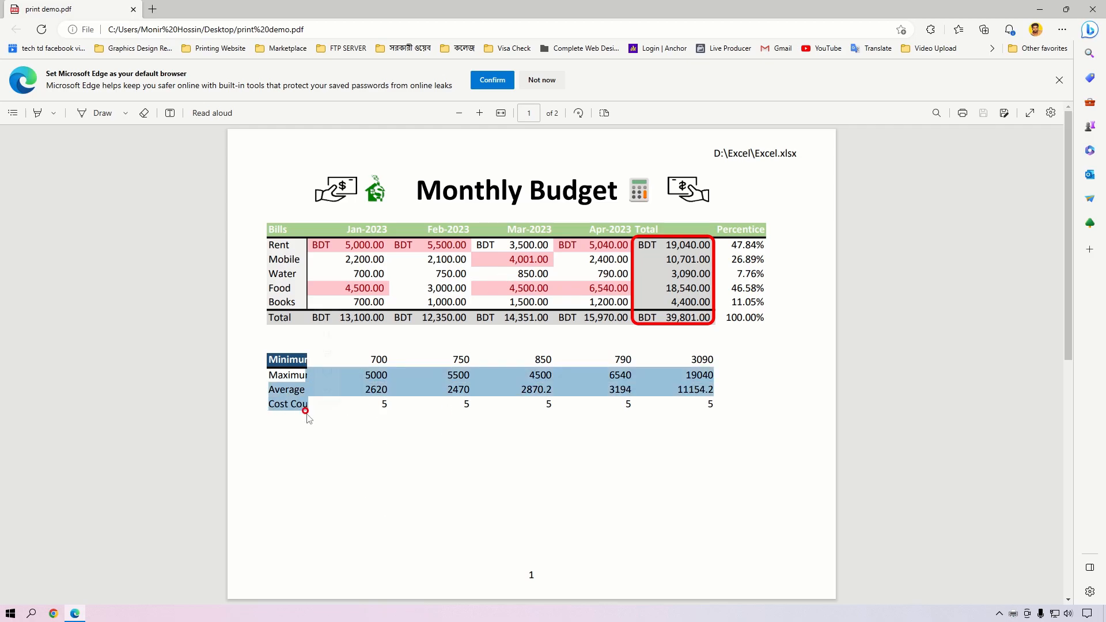
click(333, 455)
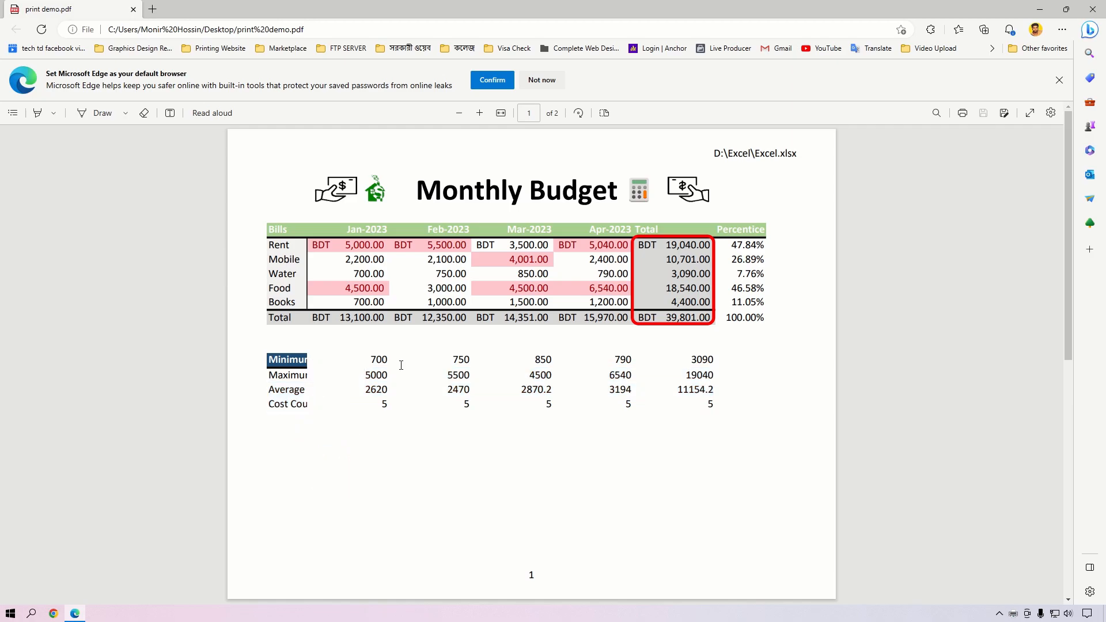
click(708, 403)
Examine the drive, folder and file name parts of the file path in the PDF's page header.
drag(713, 157, 817, 155)
click(803, 211)
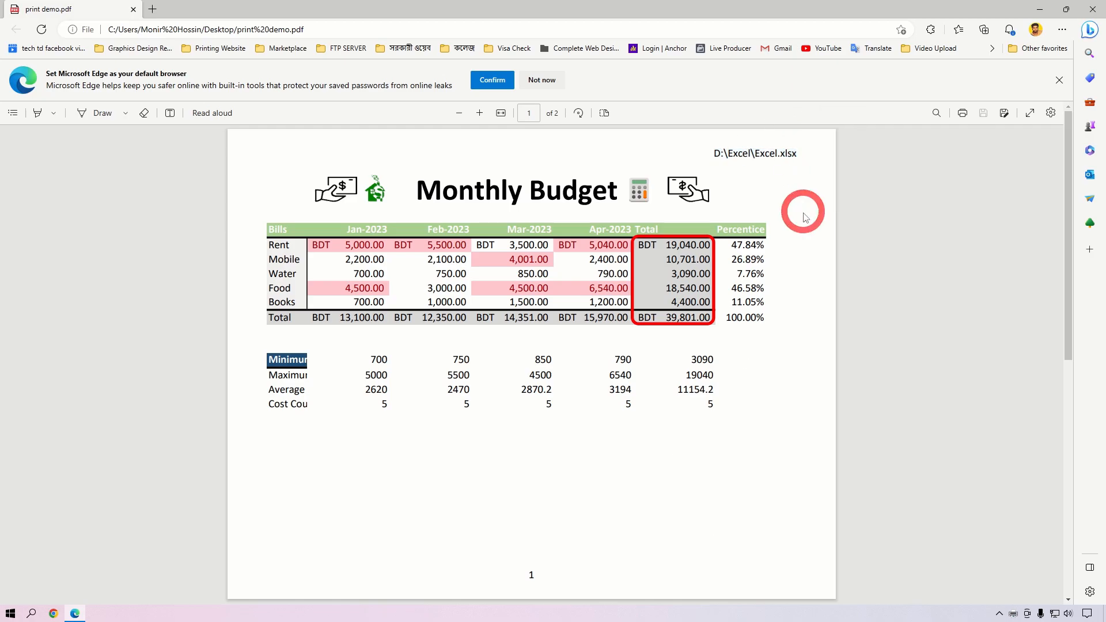
mouse_move(710, 152)
mouse_down()
mouse_move(725, 150)
mouse_move(724, 163)
mouse_up()
click(741, 192)
click(743, 225)
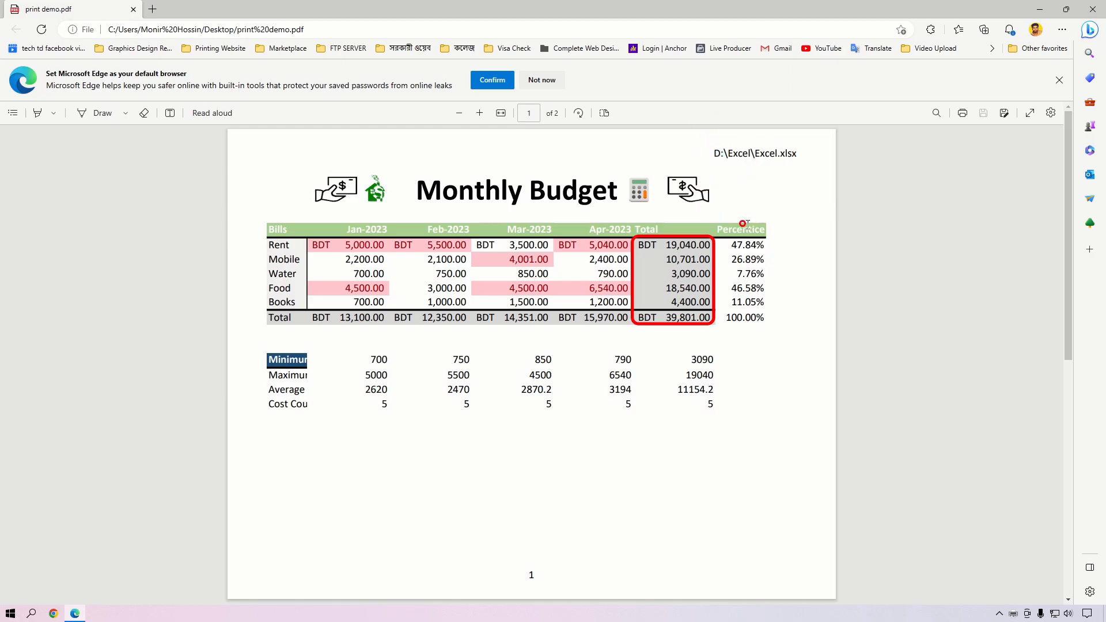
double_click(731, 156)
right_click(753, 157)
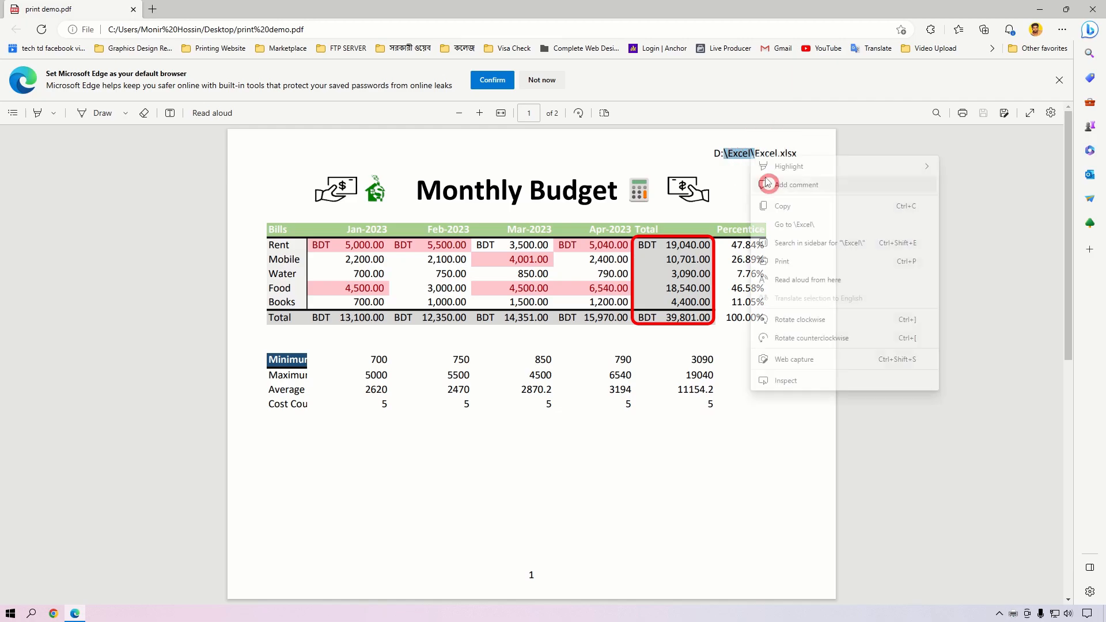
click(770, 153)
drag(752, 148, 795, 155)
click(777, 165)
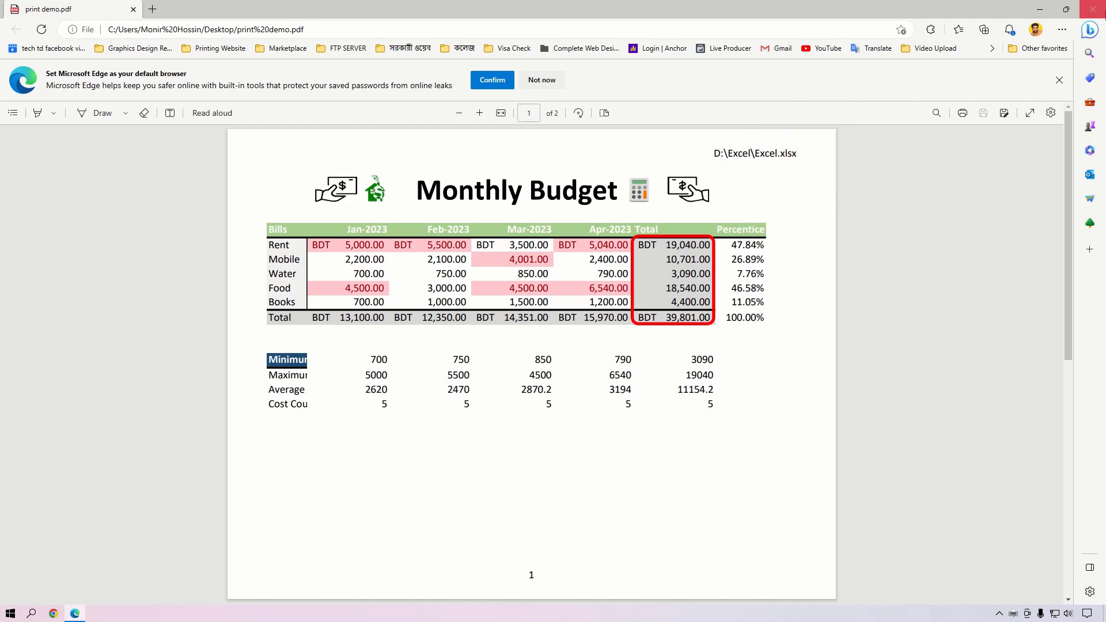
Switch from the PDF to File Explorer and open Excel.xlsx from the Excel folder on Local Disk (D:).
click(1040, 9)
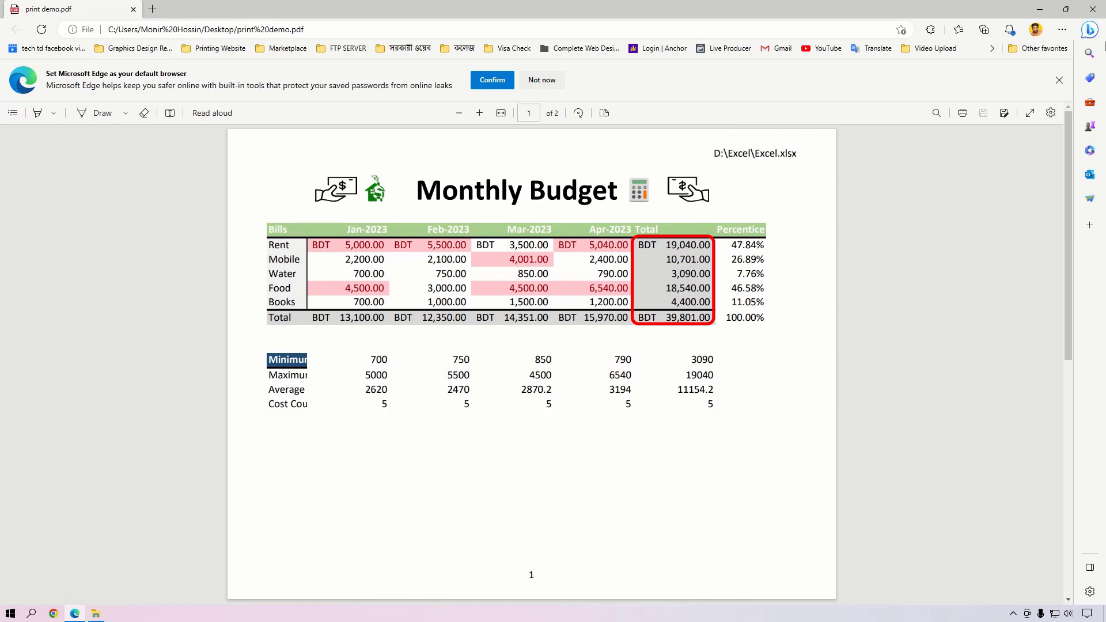
click(1046, 8)
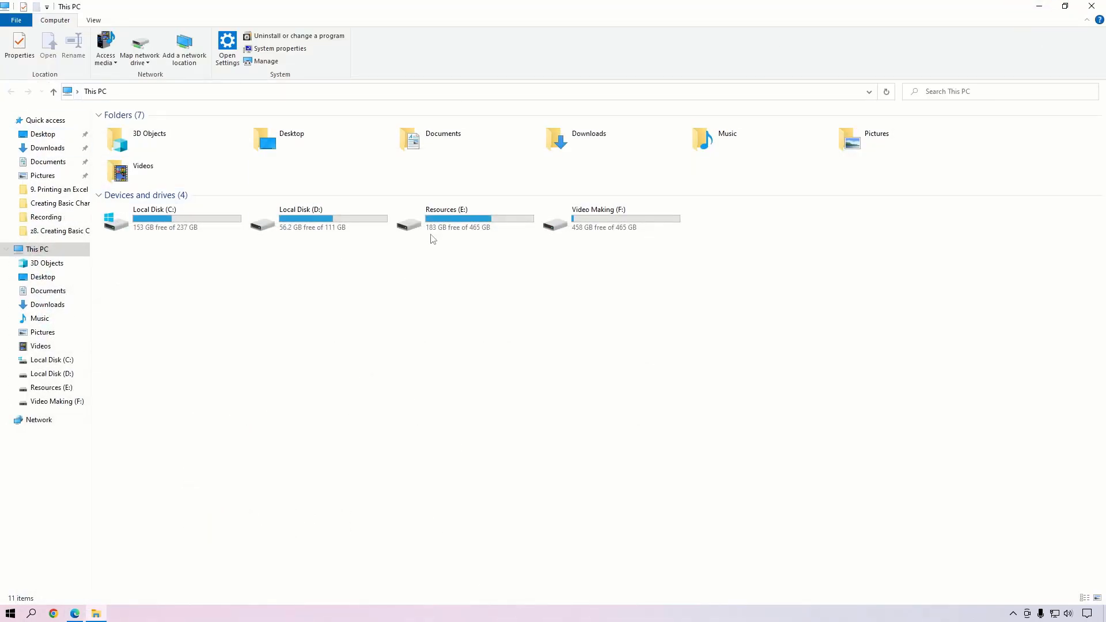
double_click(320, 226)
click(130, 153)
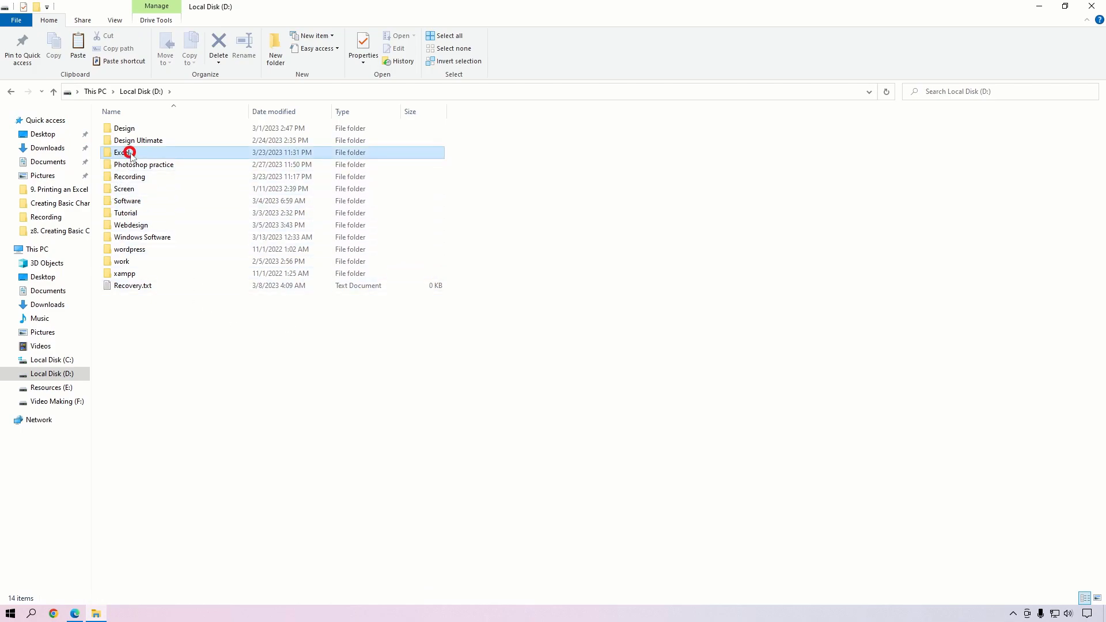
double_click(130, 153)
double_click(141, 132)
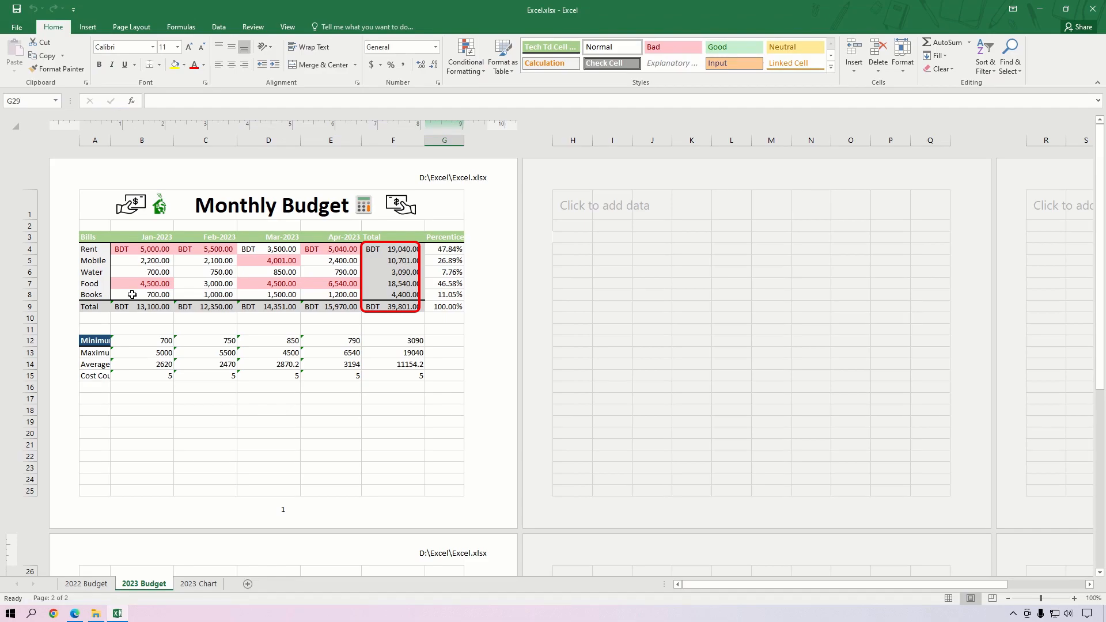
Apply borders to all cells of the cost statistics block A12:F15.
drag(96, 341, 390, 383)
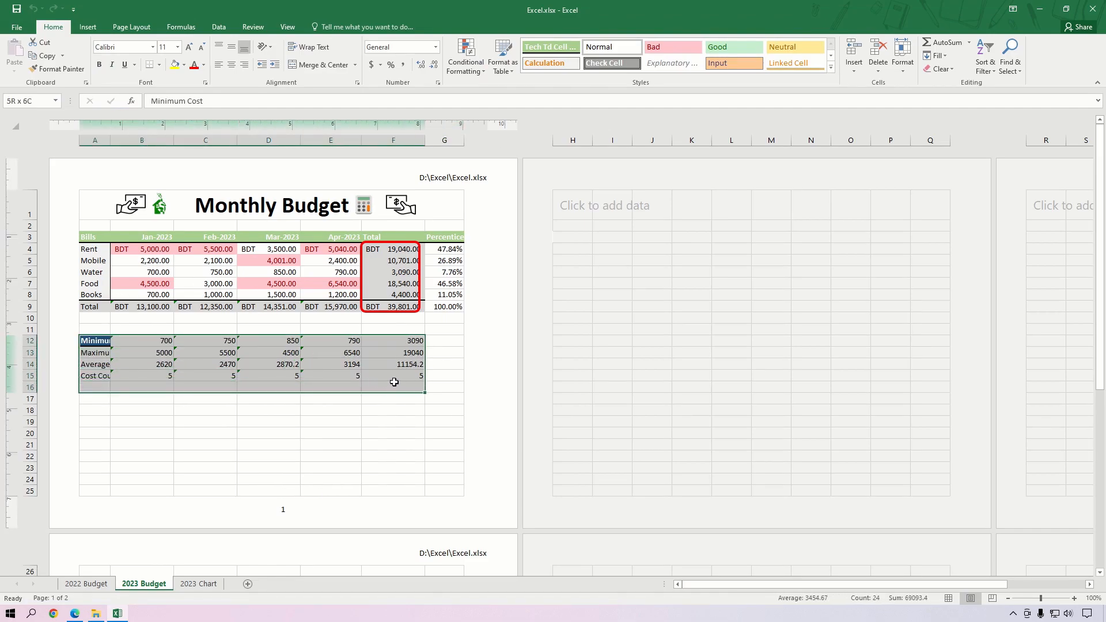
click(159, 64)
click(178, 163)
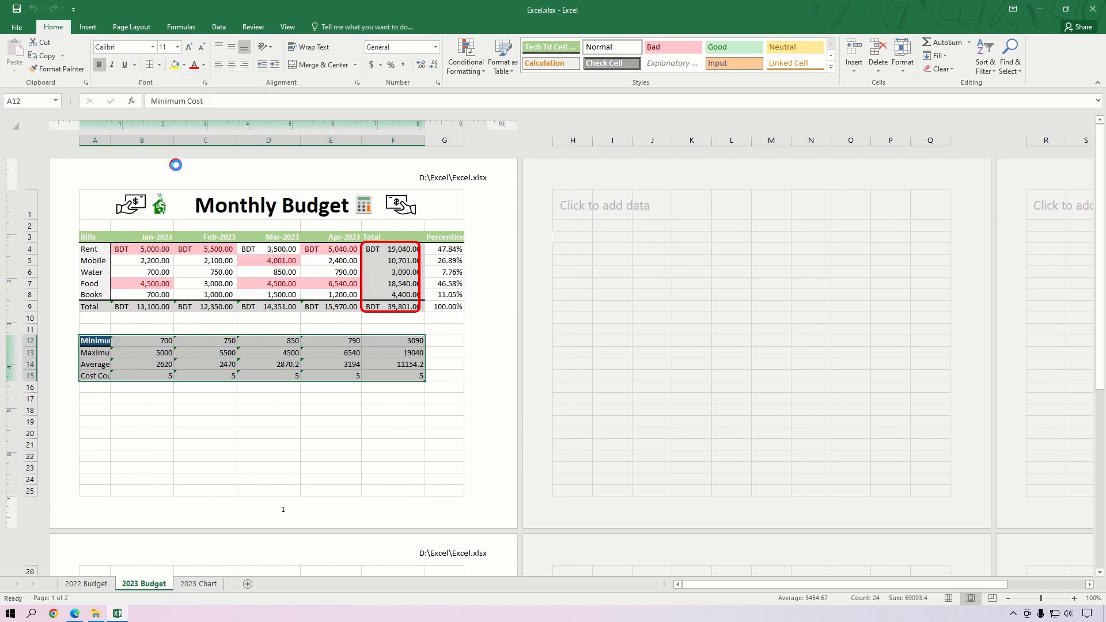
click(316, 420)
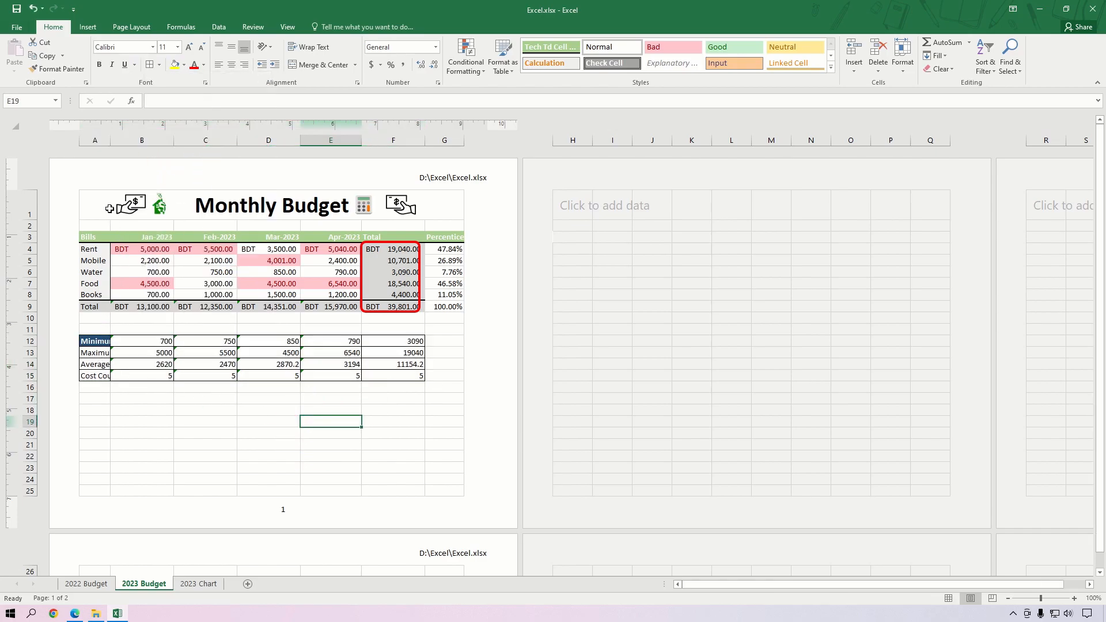
AutoFit column A to its labels and narrow column F so the Percentice column fits on the first page.
double_click(109, 141)
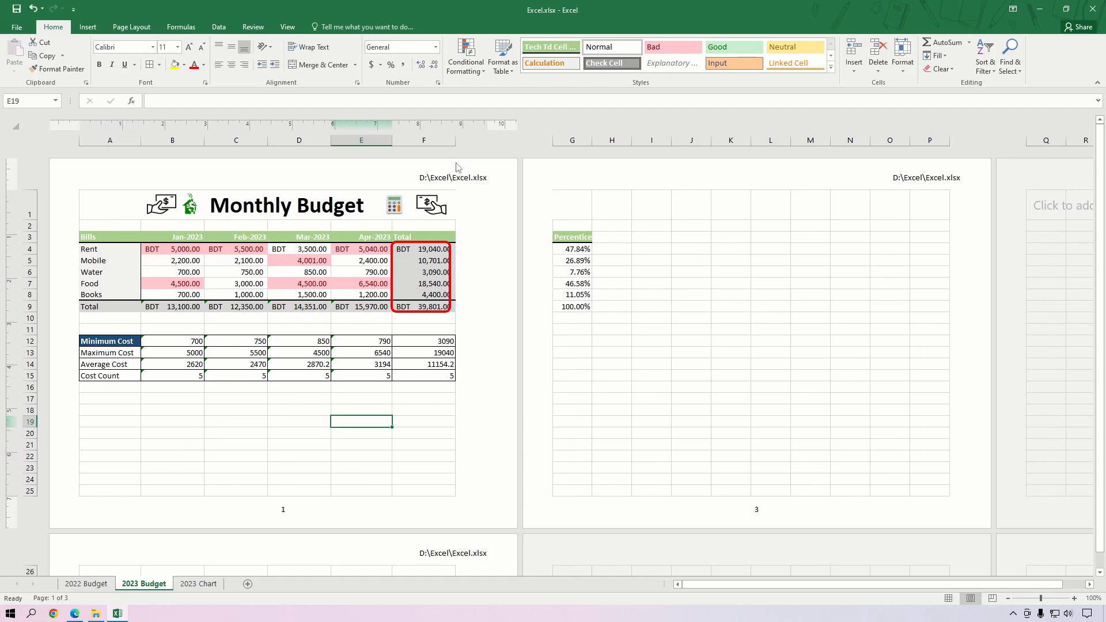
drag(458, 142, 445, 138)
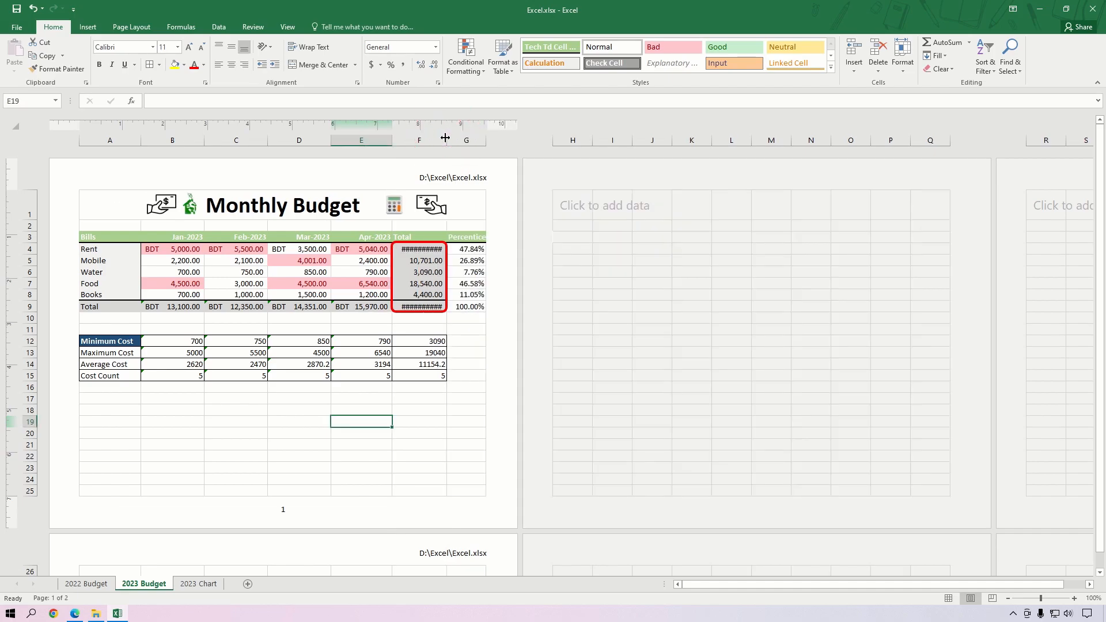
click(452, 410)
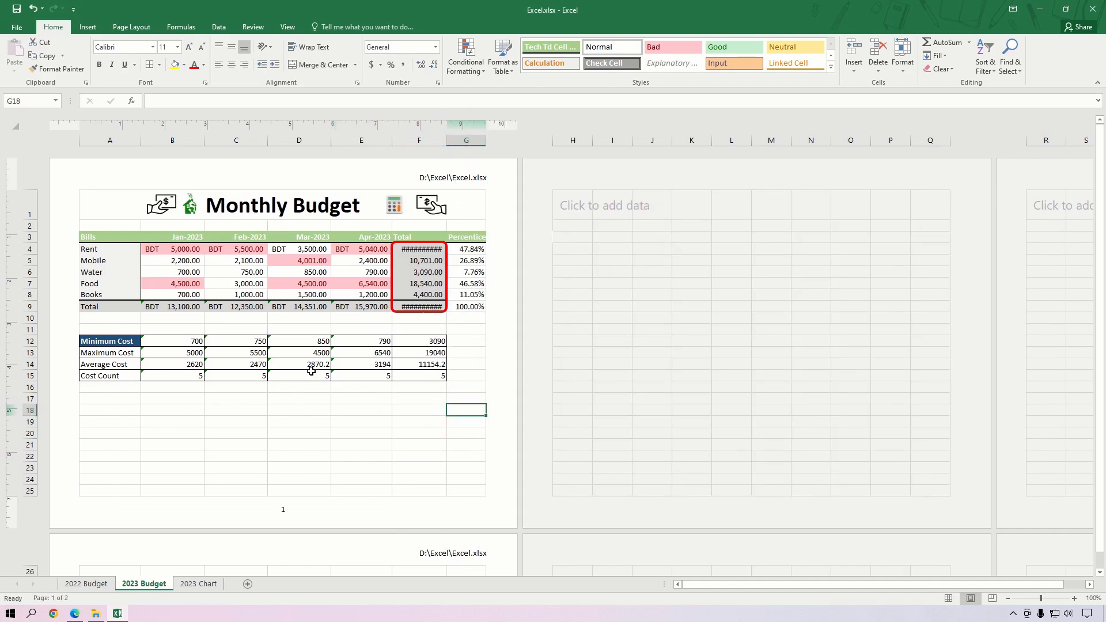
scroll(467, 394, down, 10)
scroll(472, 390, up, 10)
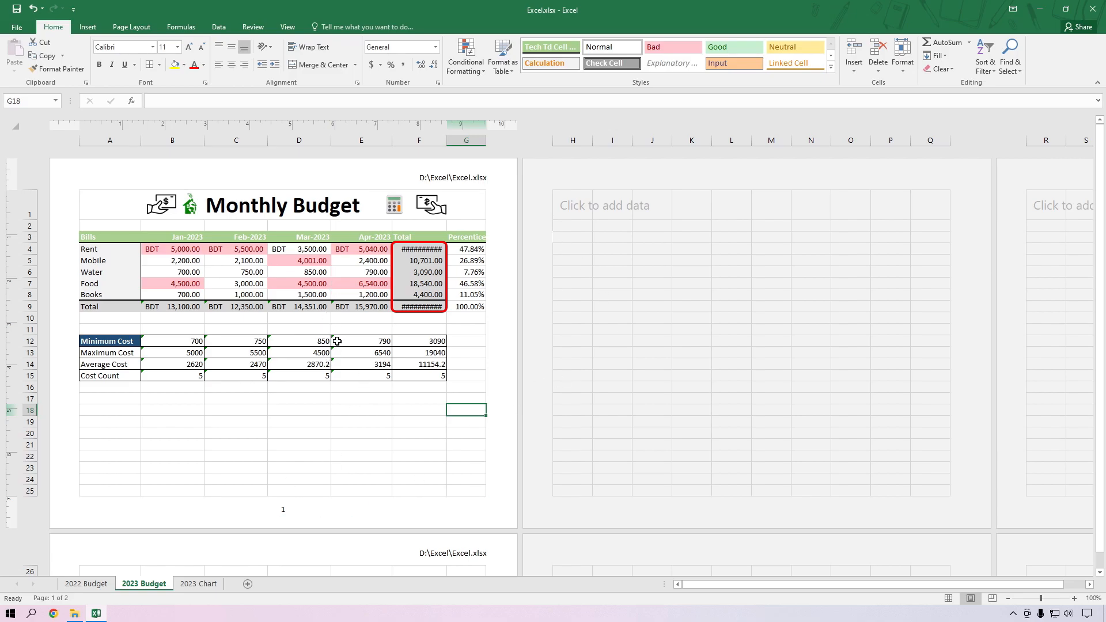
click(352, 327)
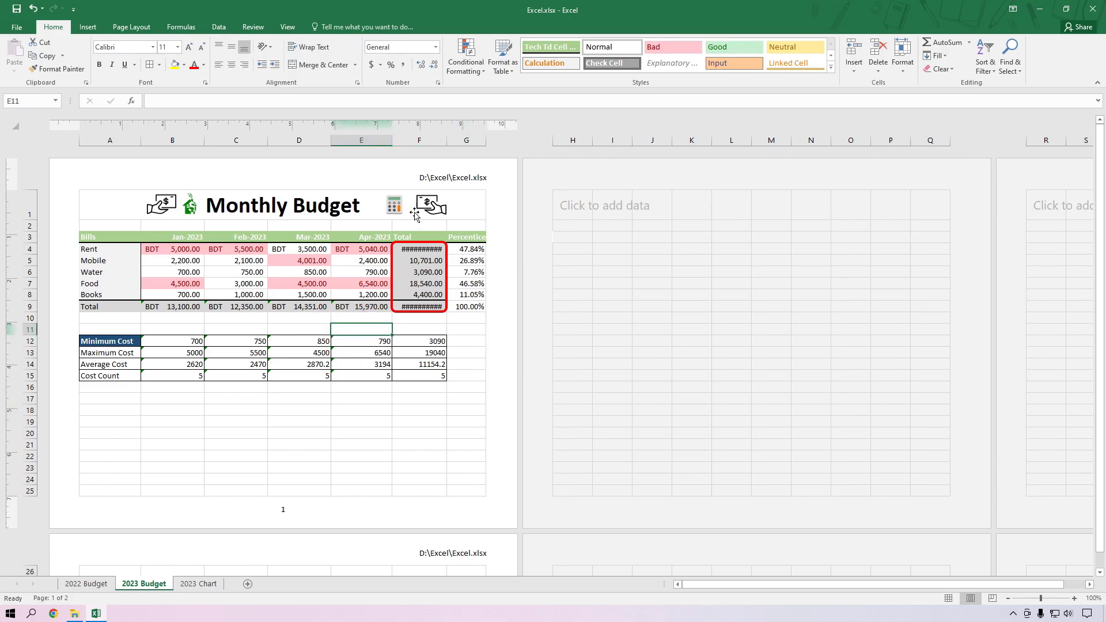
drag(95, 238, 373, 293)
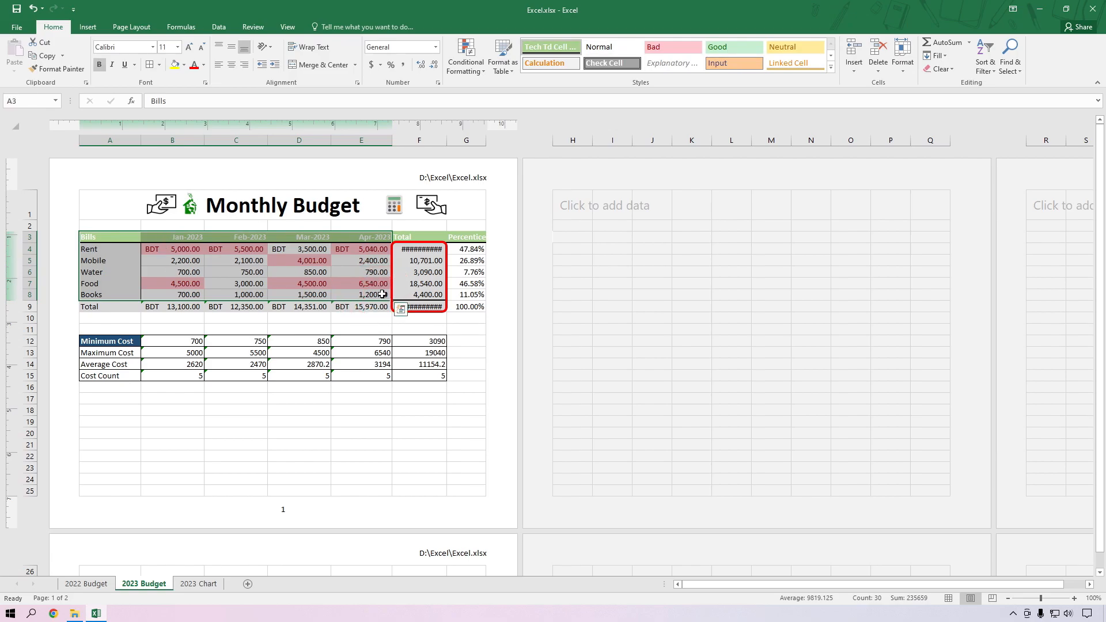
click(156, 260)
Select the budget table range A3:E9 and open the print settings.
scroll(156, 285, up, 3)
drag(128, 280, 519, 375)
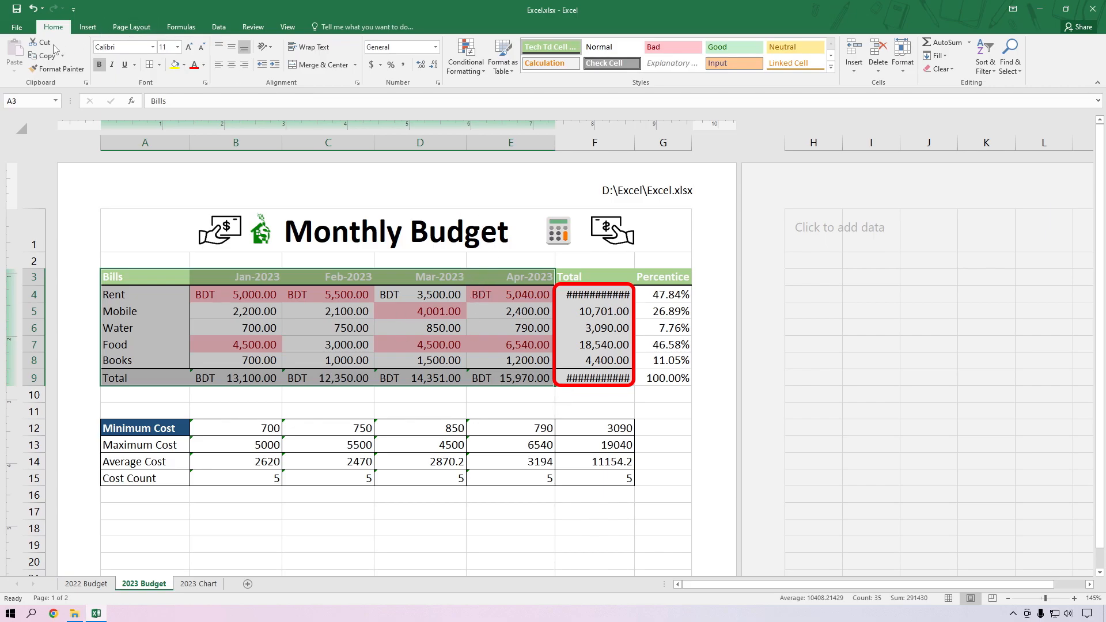
click(15, 28)
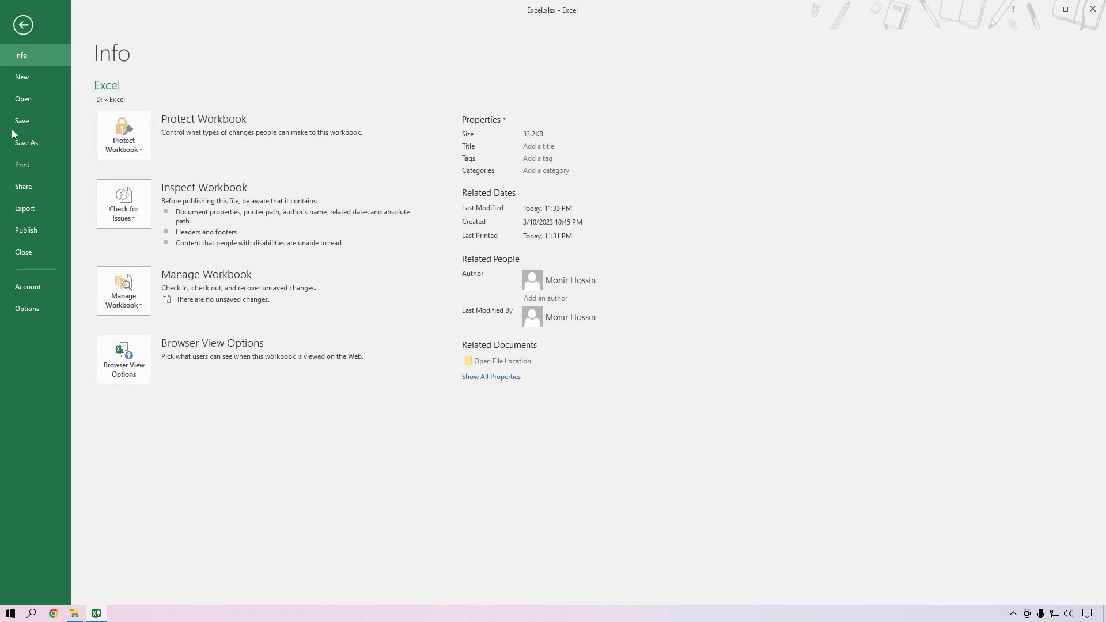
click(46, 165)
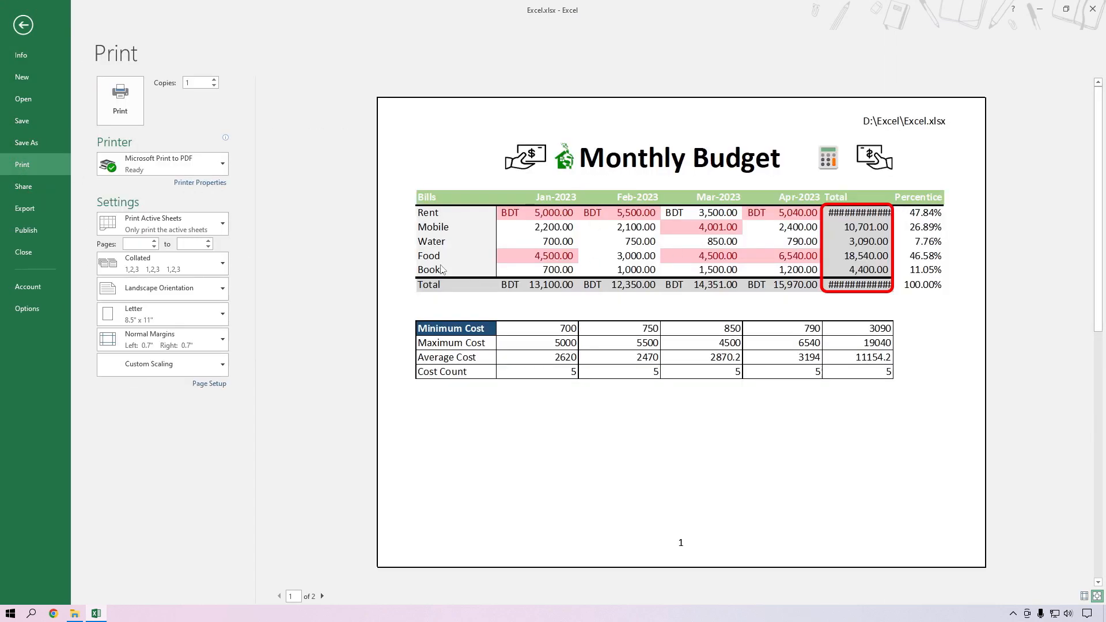
Set the print scope to Print Selection for the selected budget range and return to the worksheet.
click(196, 223)
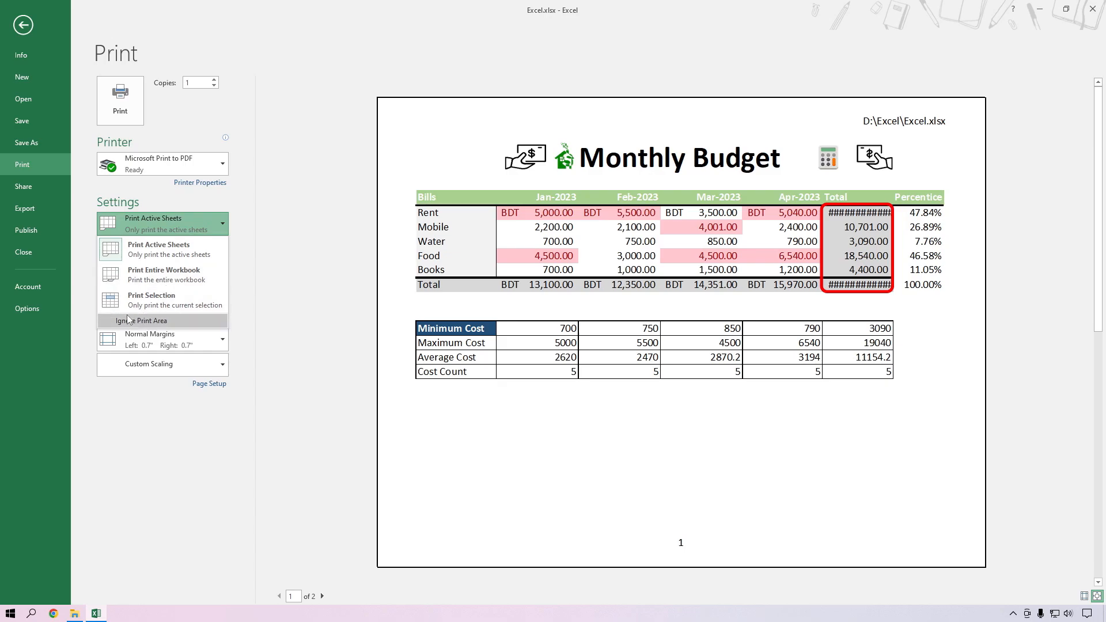
click(153, 299)
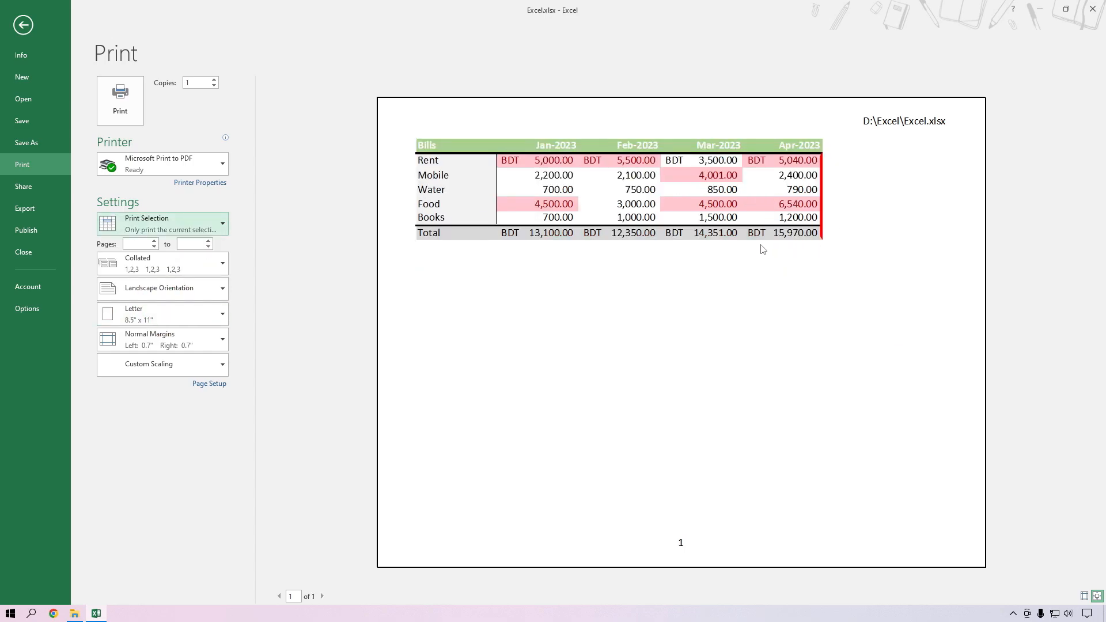
click(23, 25)
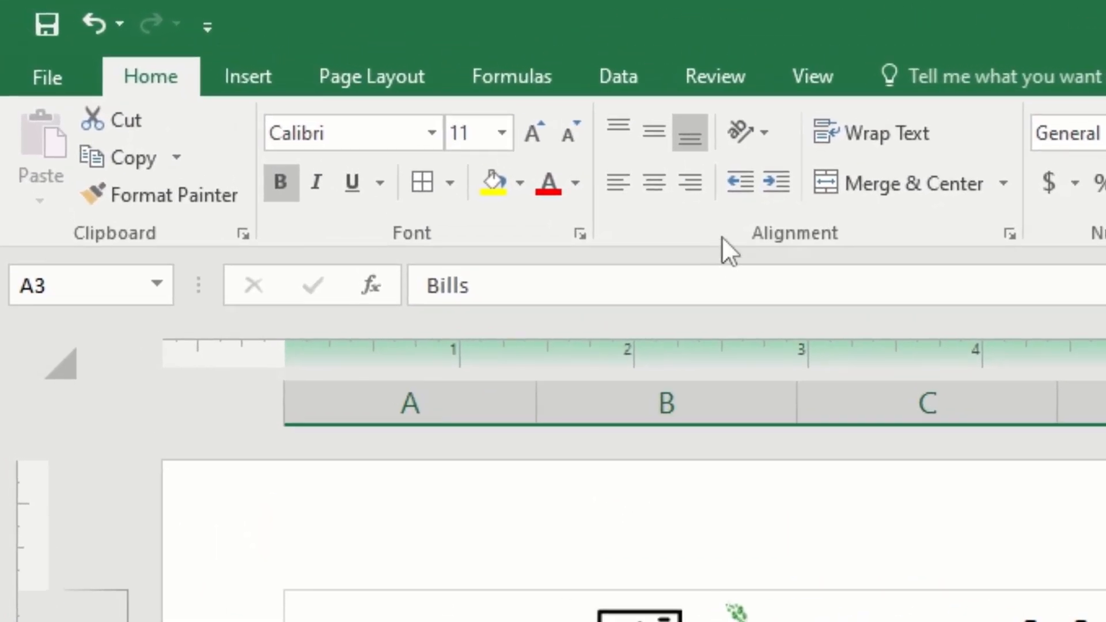
Set the selected budget table range A3:E9 as the print area and select cell D12.
click(377, 80)
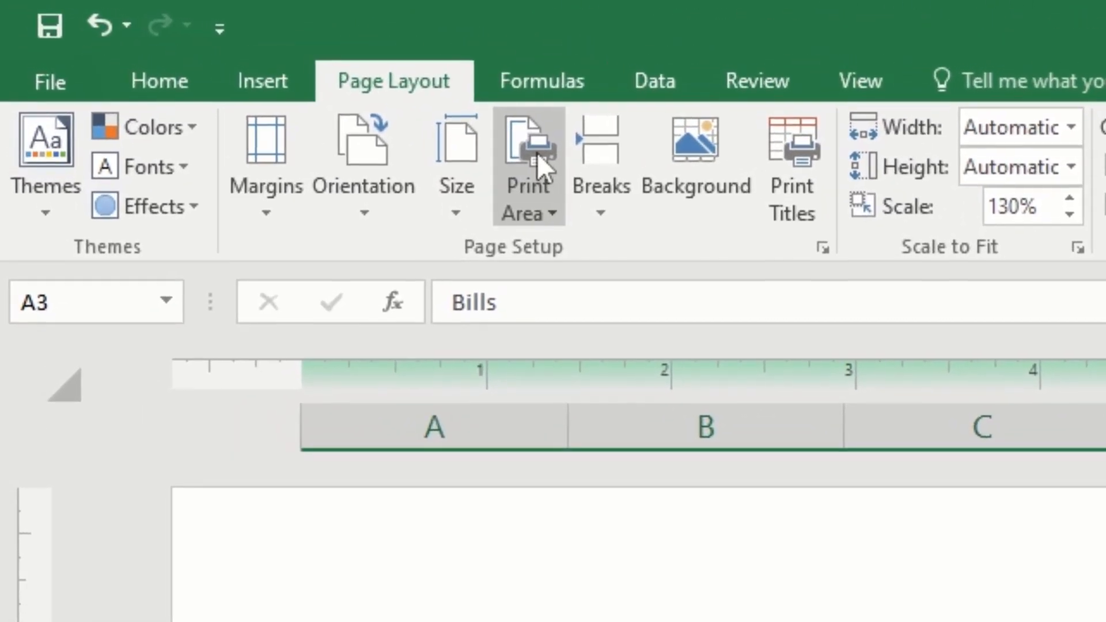
click(545, 196)
click(561, 247)
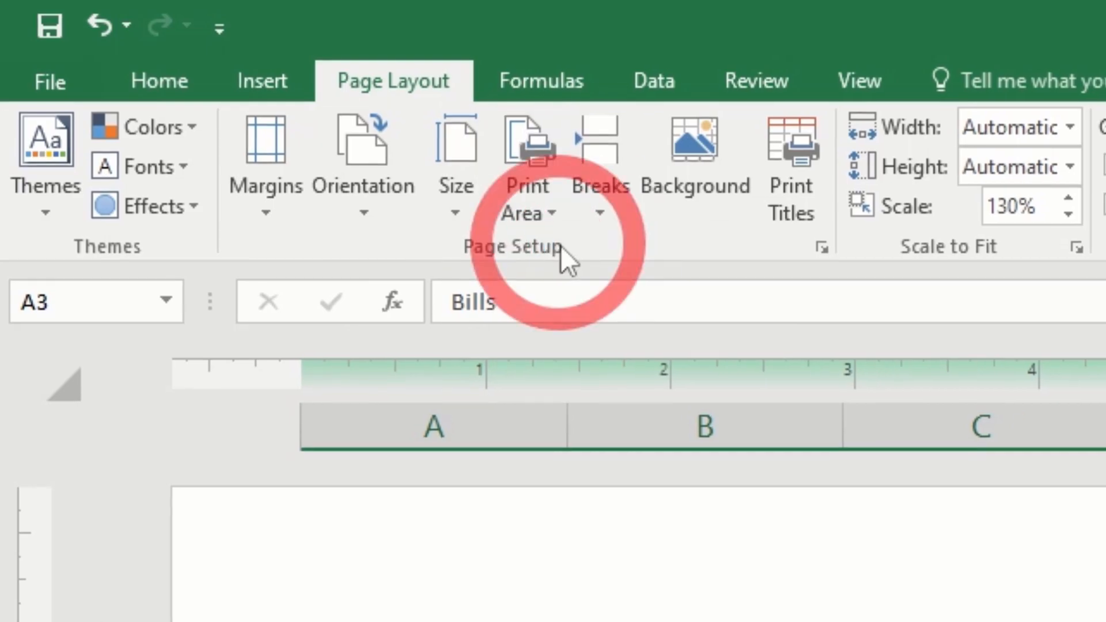
click(377, 428)
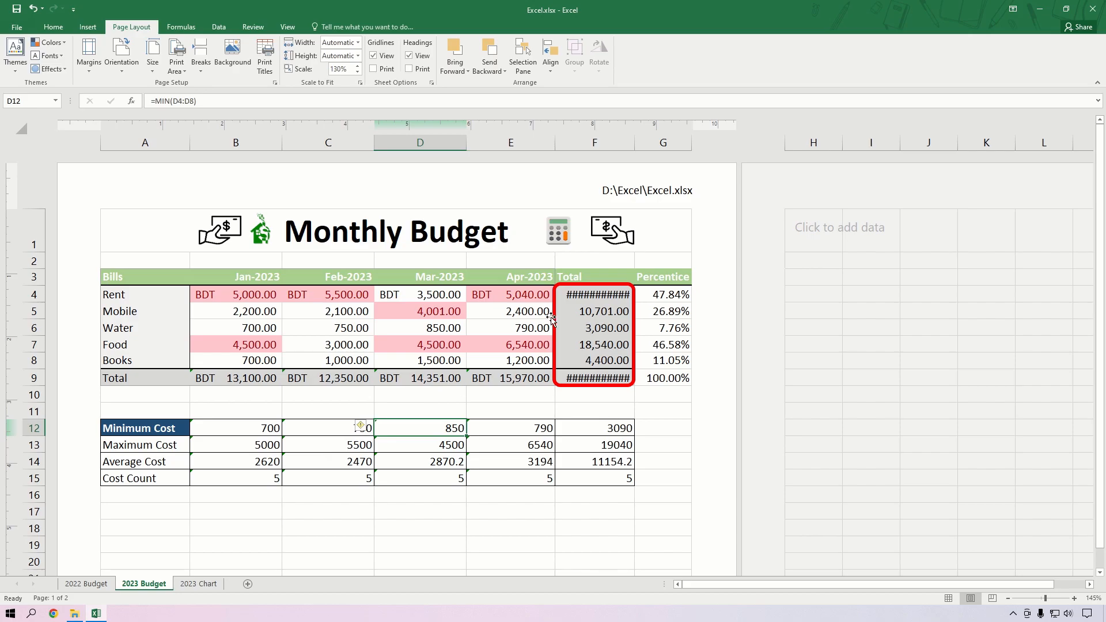
Open the print settings and set the print scope back to Print Active Sheets.
click(11, 26)
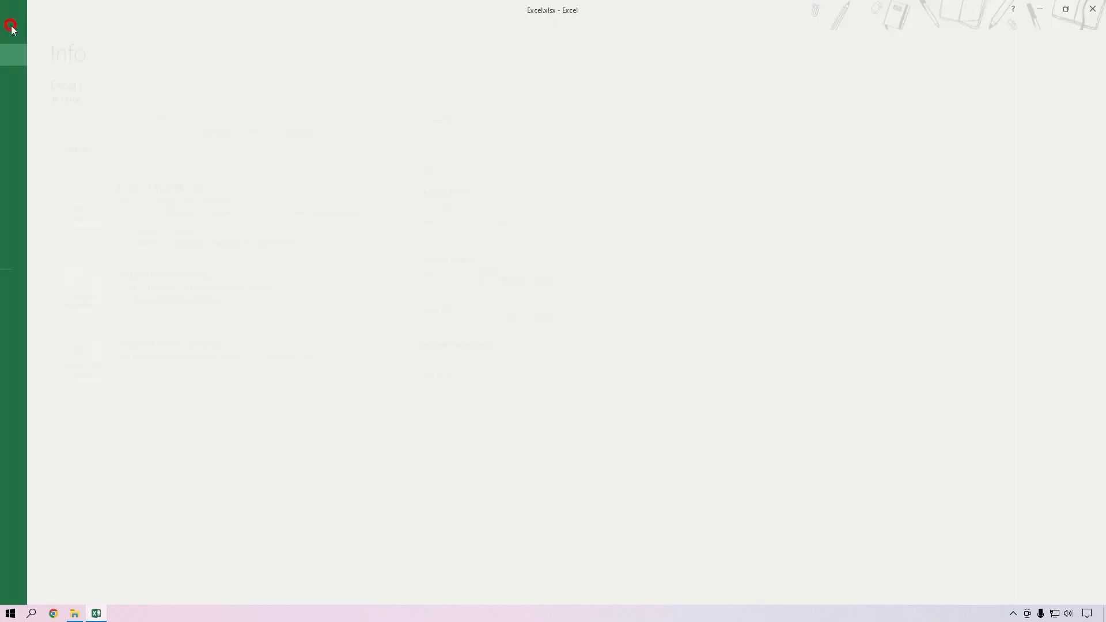
click(29, 165)
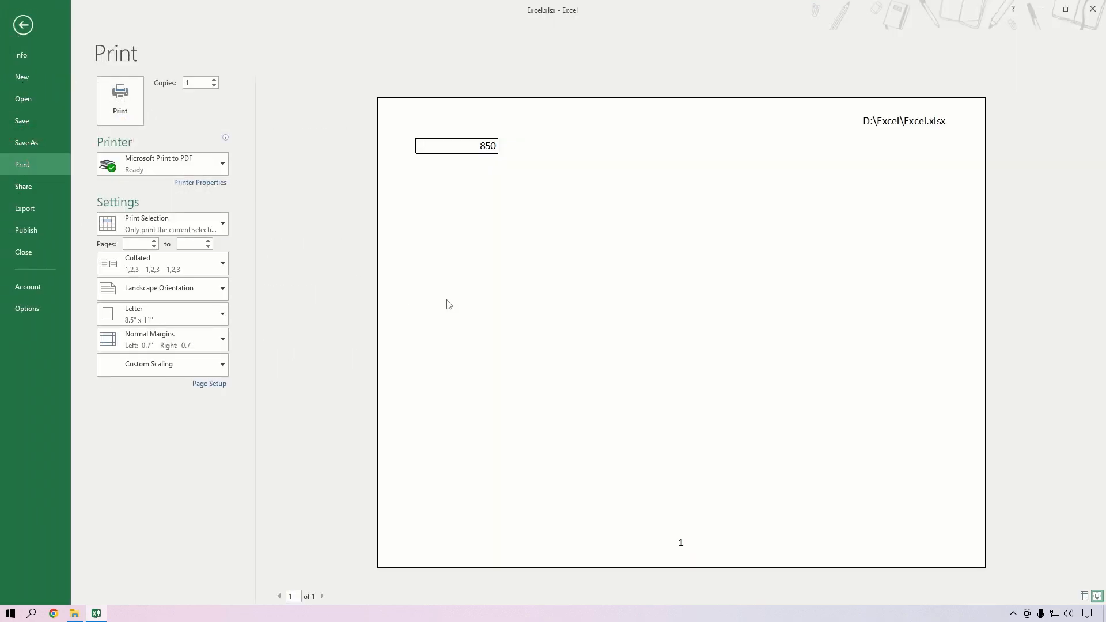
click(207, 226)
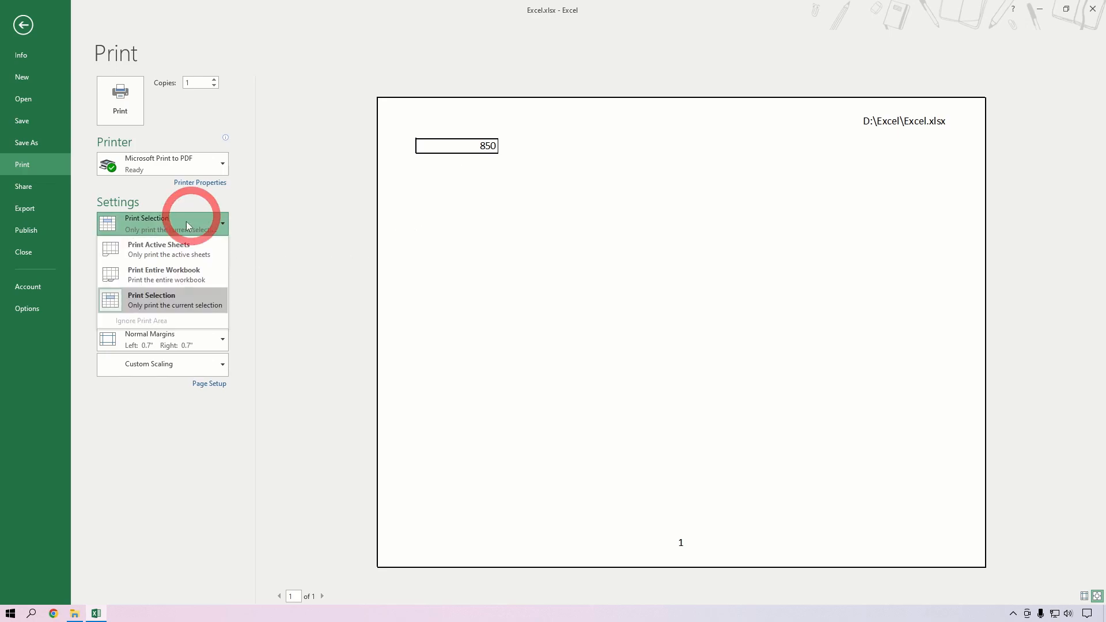
click(160, 245)
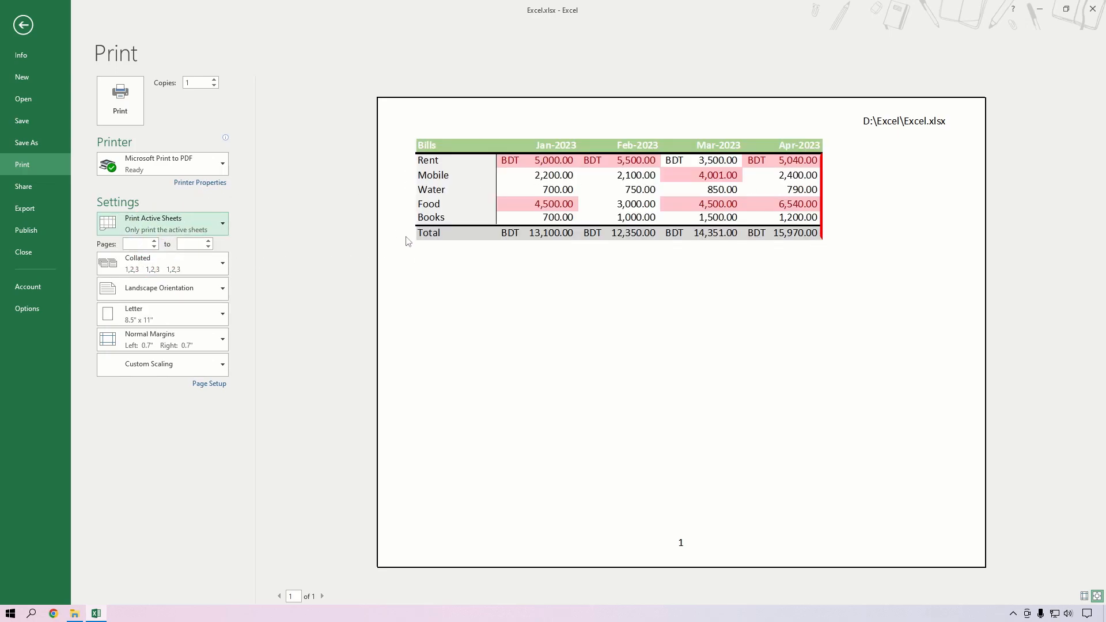
Select the empty range B17:F18 on the worksheet and check in the print preview which cells print.
click(23, 25)
click(390, 410)
click(292, 409)
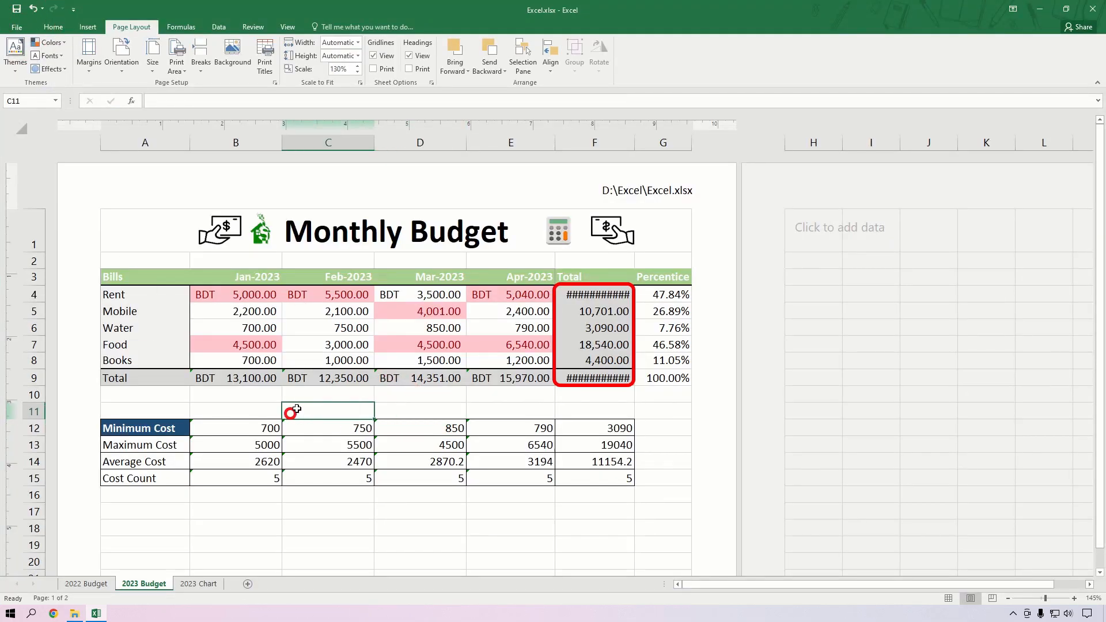
drag(247, 513, 602, 521)
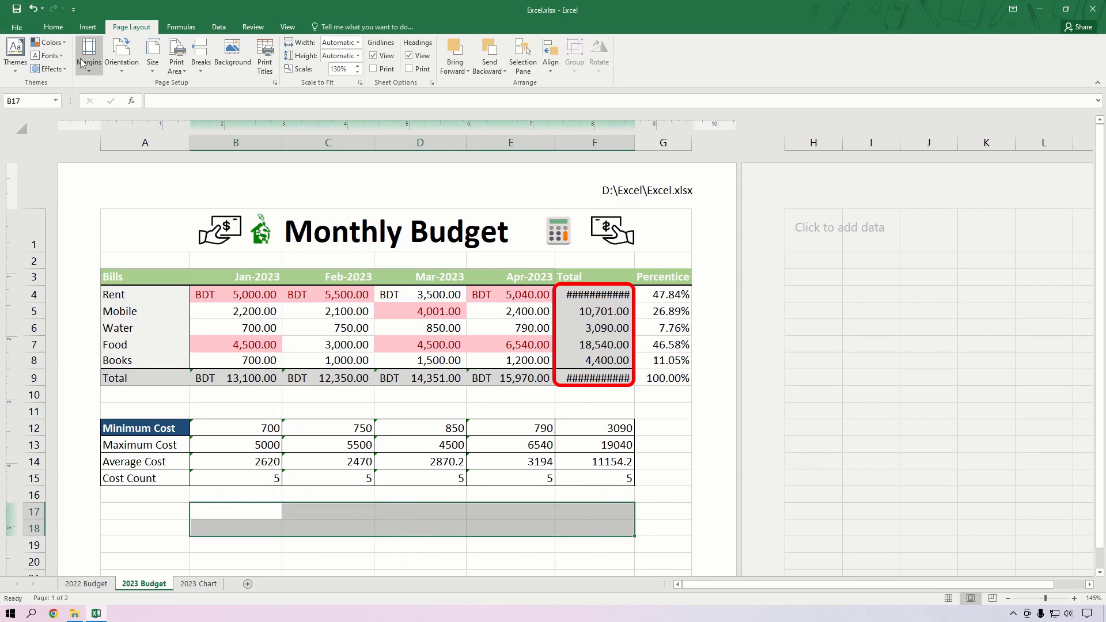
click(10, 27)
click(18, 165)
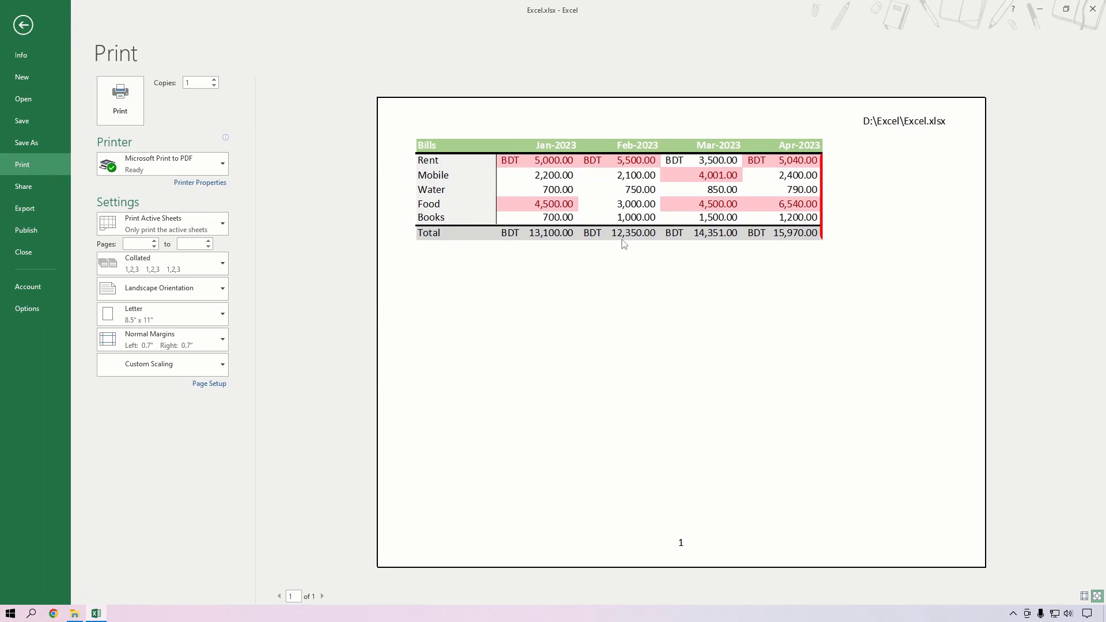
click(24, 25)
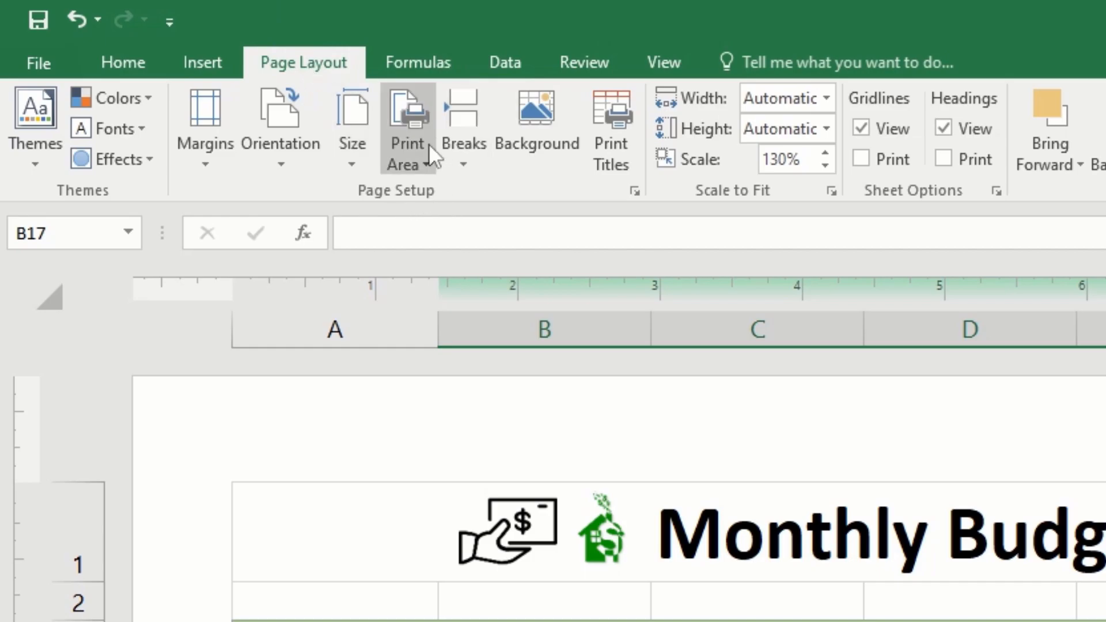
Clear the worksheet's print area, check the full sheet in the print preview, and return to the worksheet.
click(414, 162)
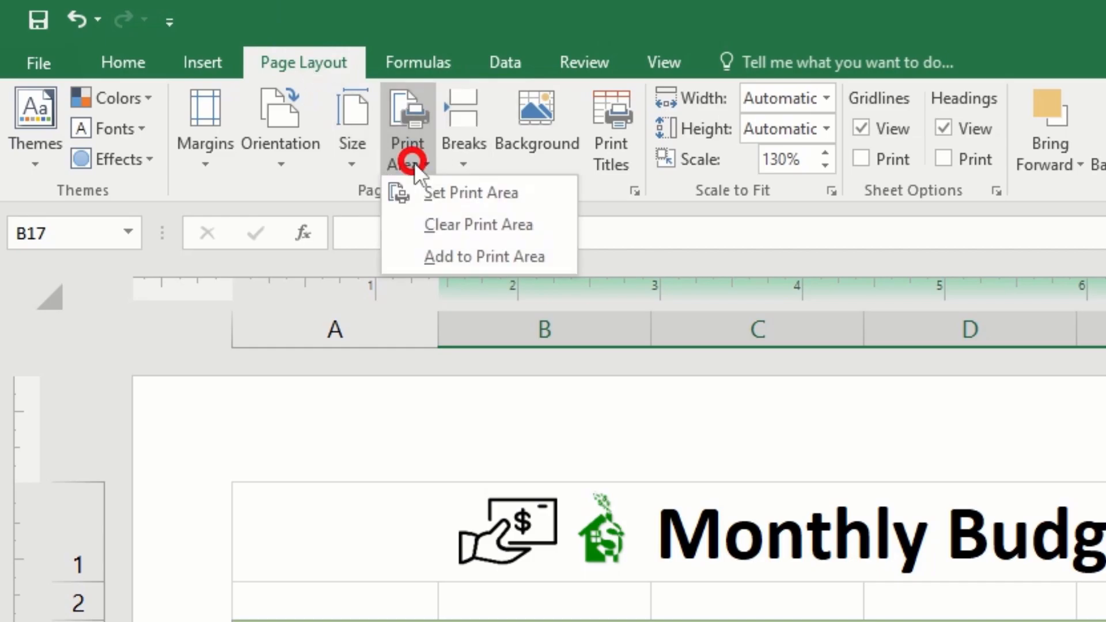
click(467, 225)
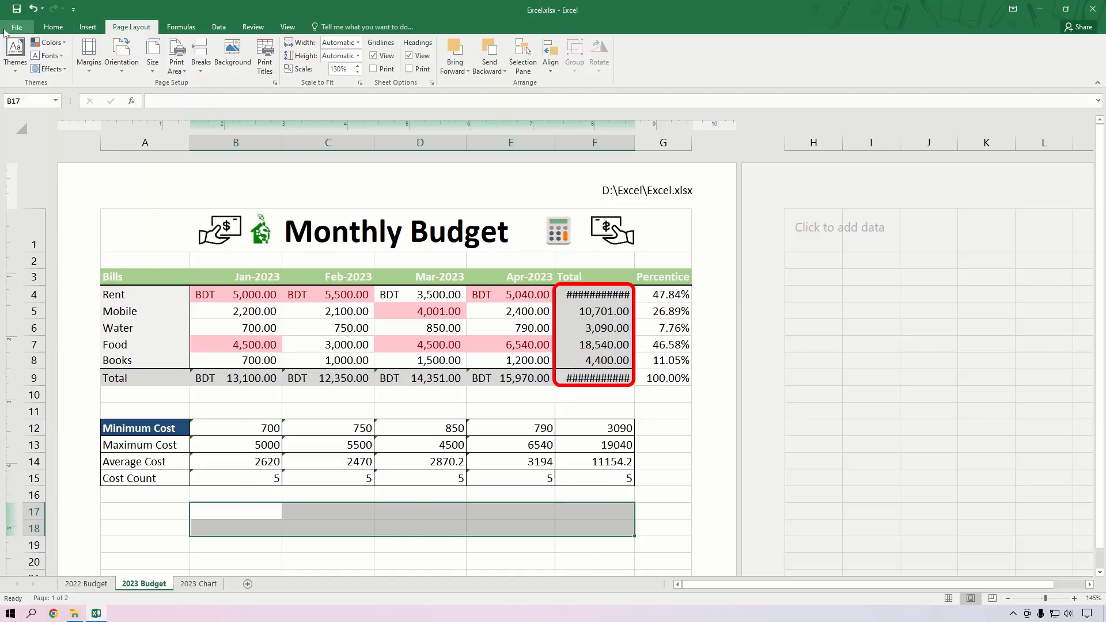
click(7, 29)
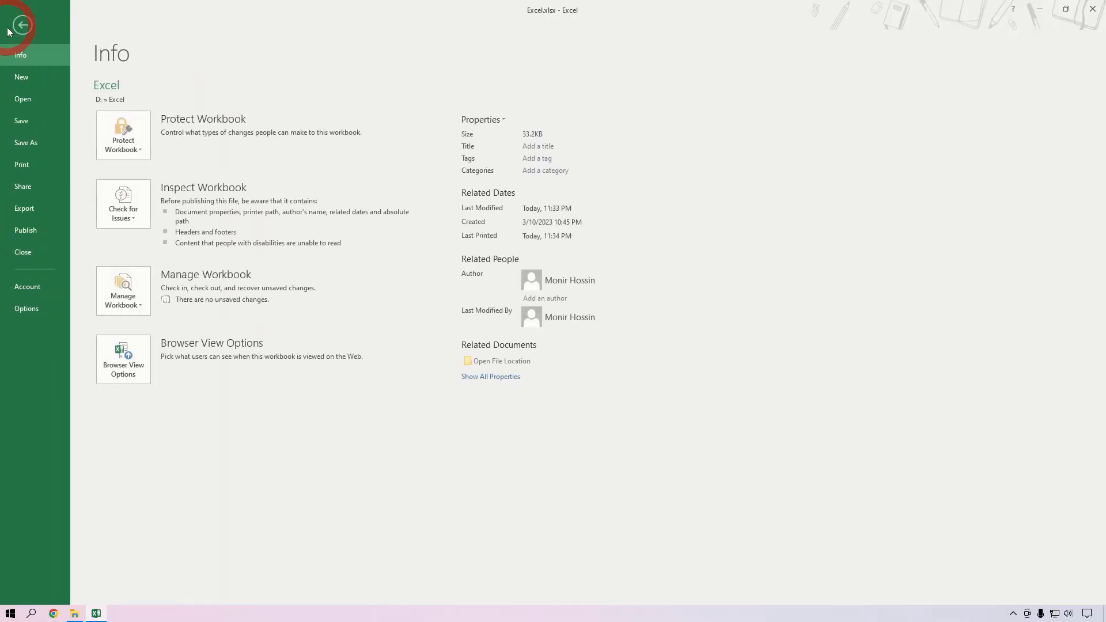
click(27, 162)
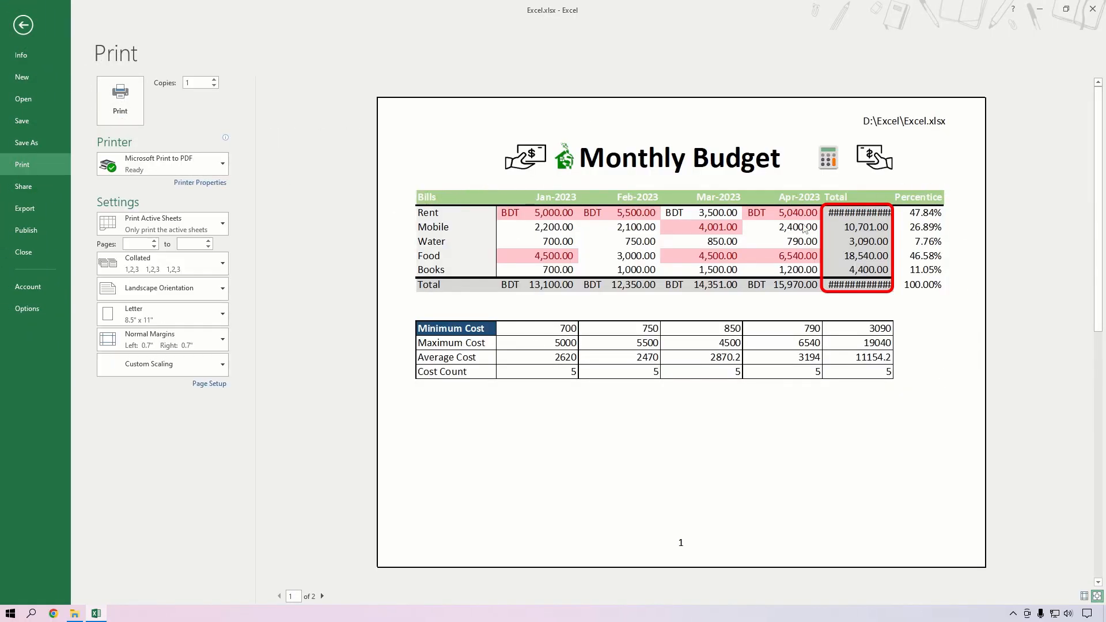
click(23, 25)
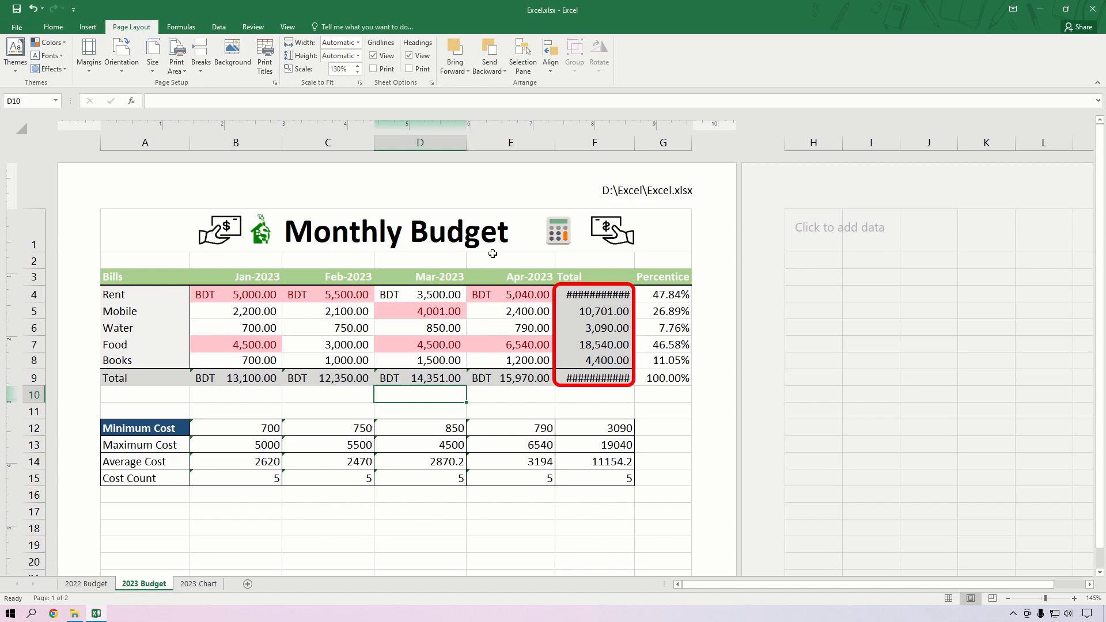
Close the workbook and the File Explorer window, and permanently delete print demo.pdf from the desktop.
click(1087, 5)
click(1090, 5)
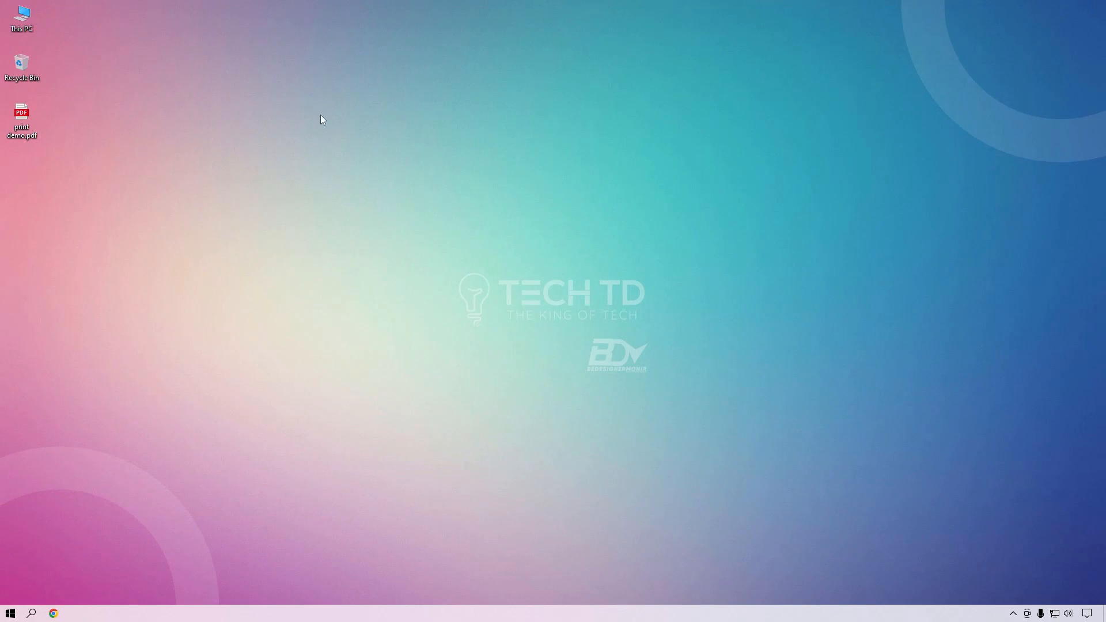
drag(126, 106, 19, 222)
key(shift+Delete)
key(Return)
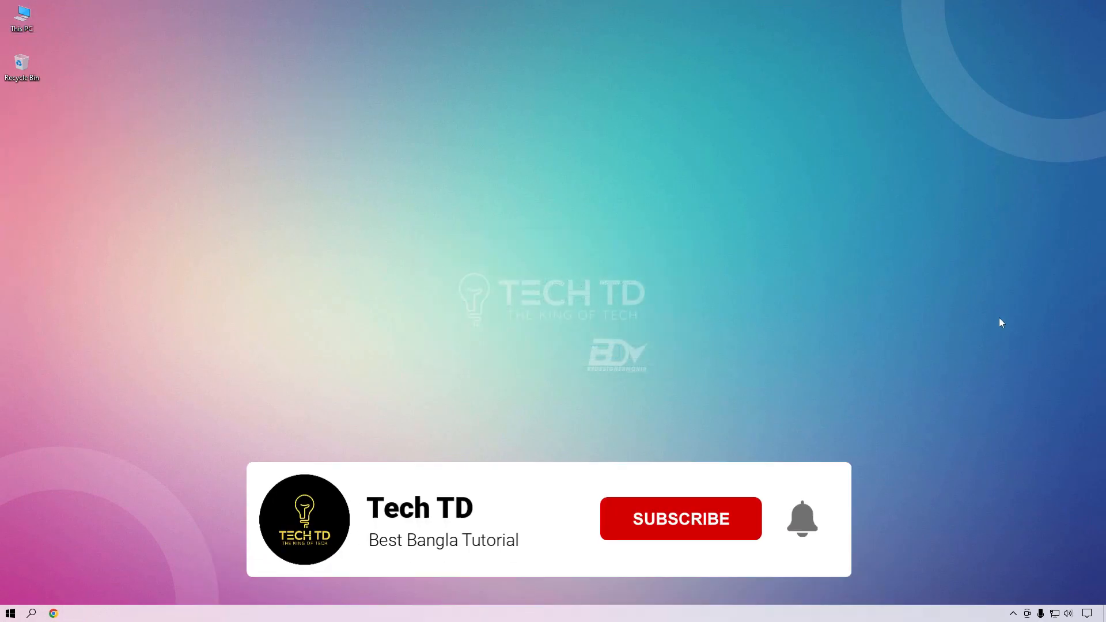